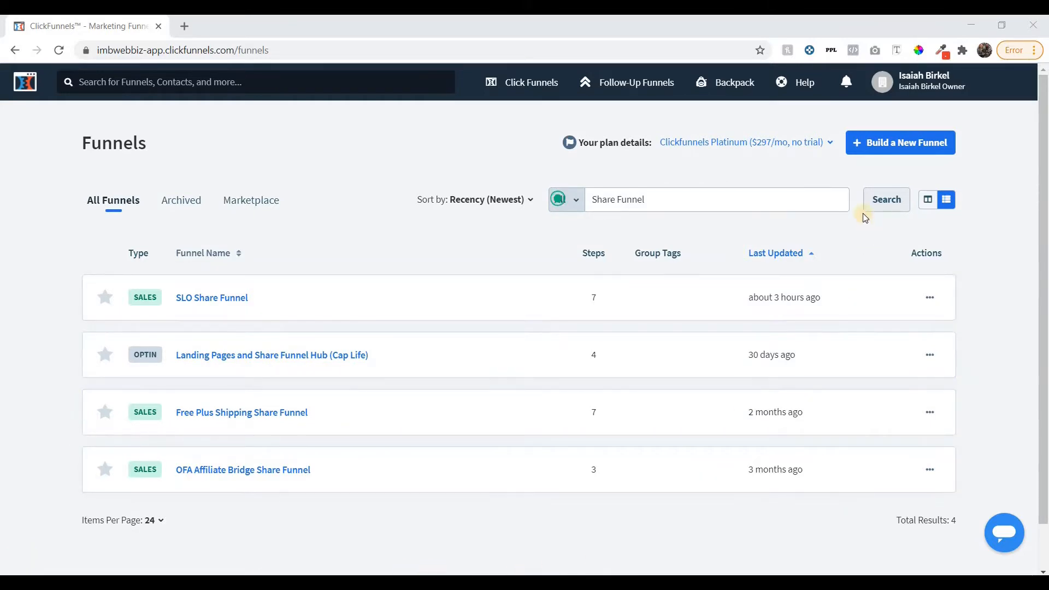
Build a new Collect Emails funnel named "Landing Page Example".
click(875, 153)
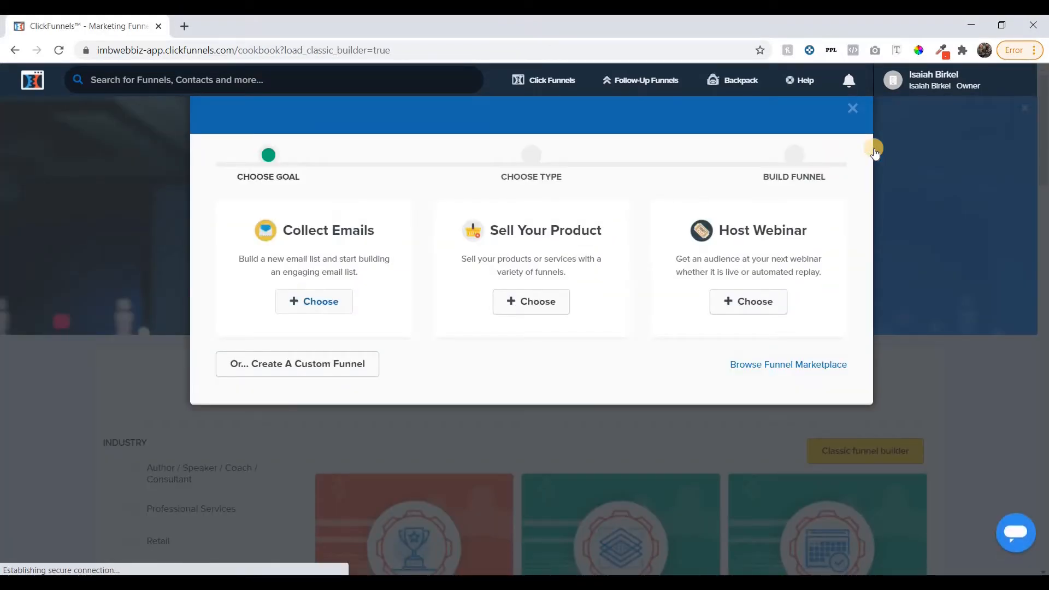
click(331, 304)
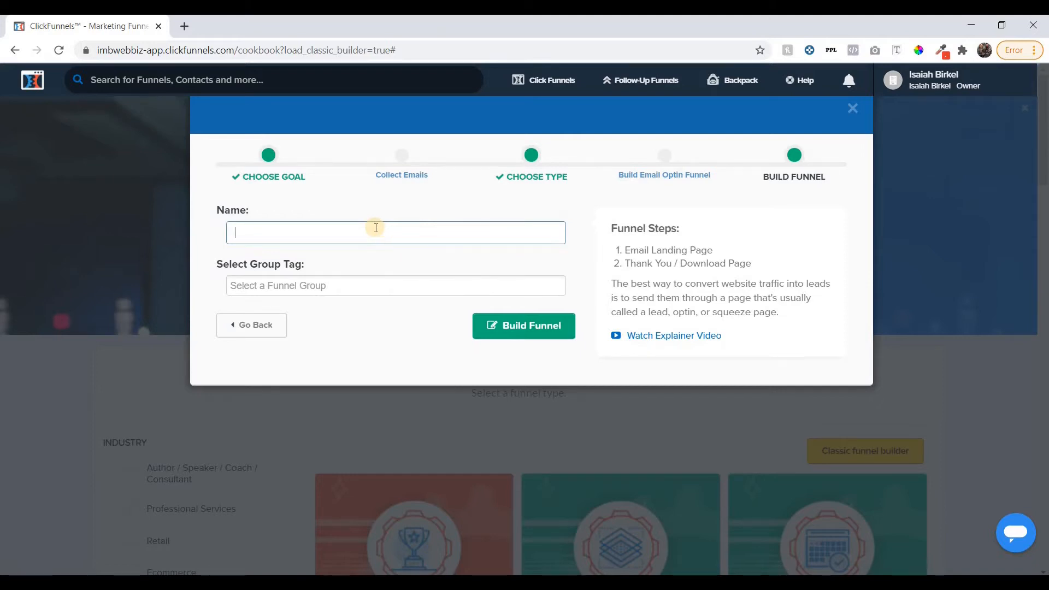
text(Landing Page Example)
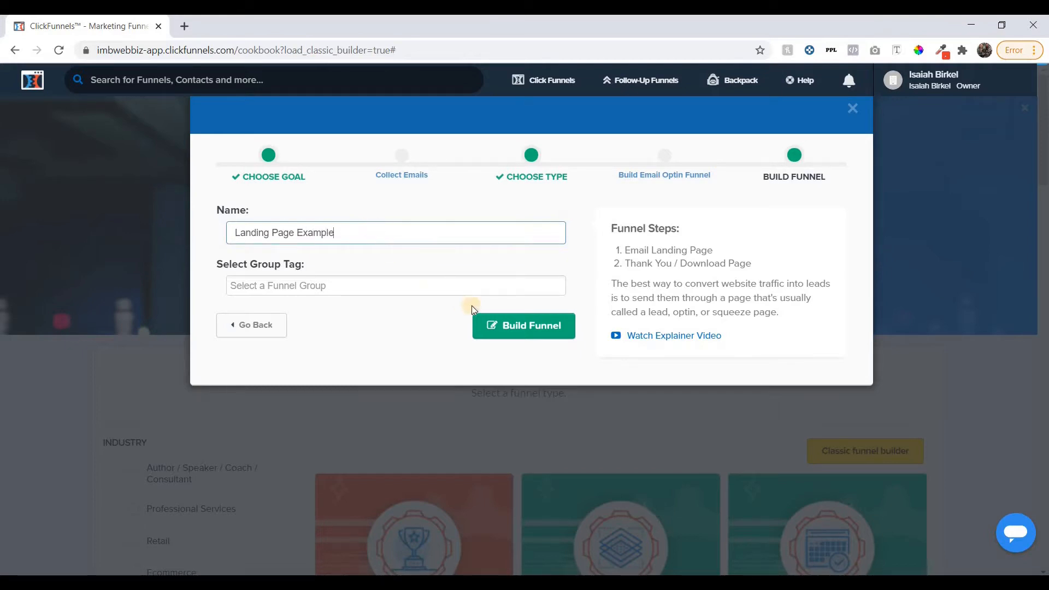
click(487, 324)
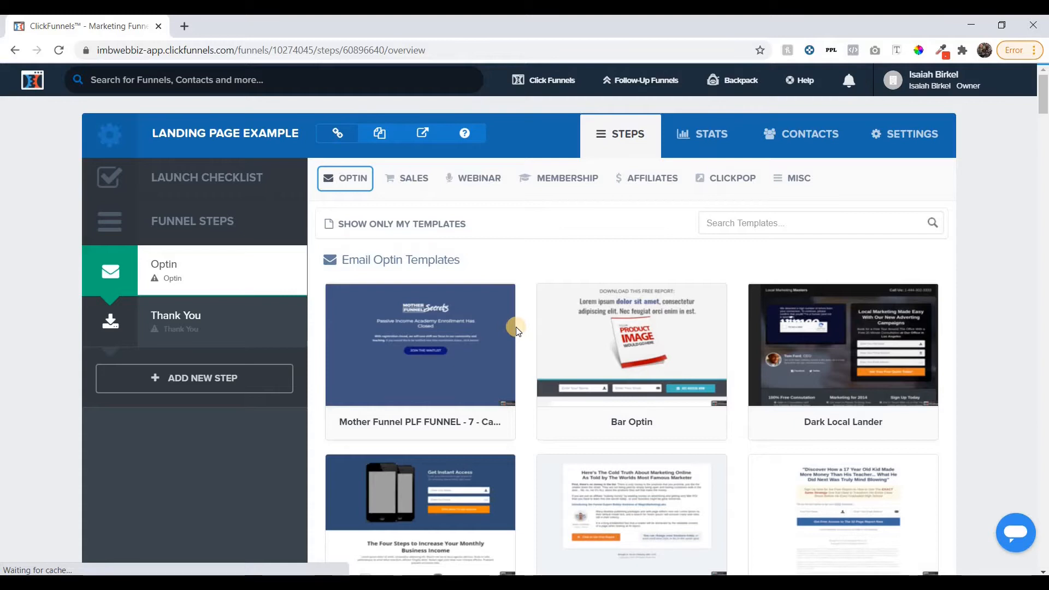
Apply the Optin Blank Start template to the funnel's Optin step and open the page for editing.
mouse_move(515, 328)
scroll(522, 329, down, 6)
scroll(522, 332, down, 2)
scroll(521, 334, down, 1)
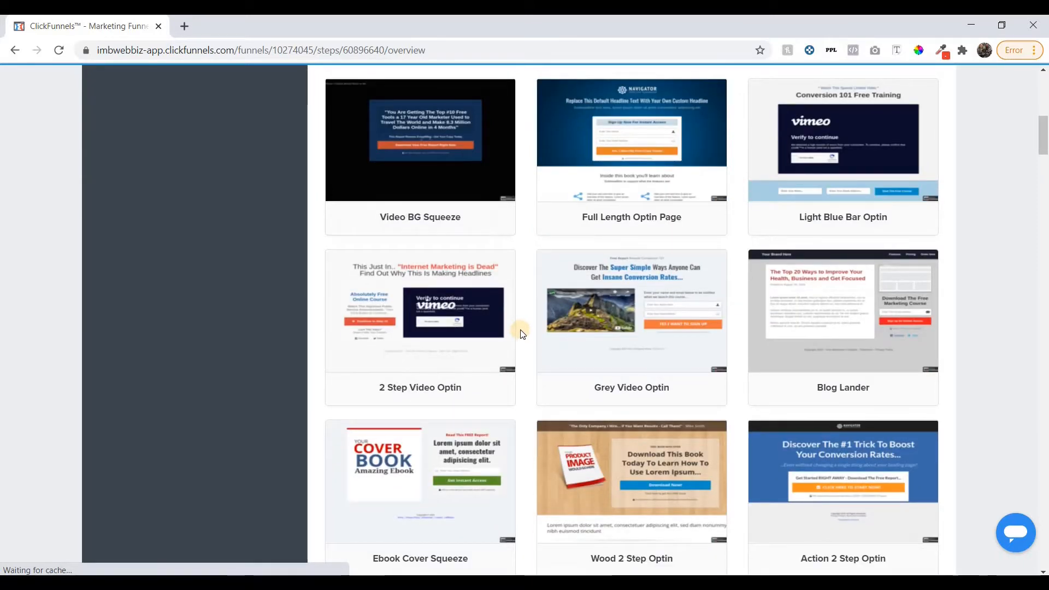
scroll(522, 334, down, 3)
scroll(523, 344, down, 3)
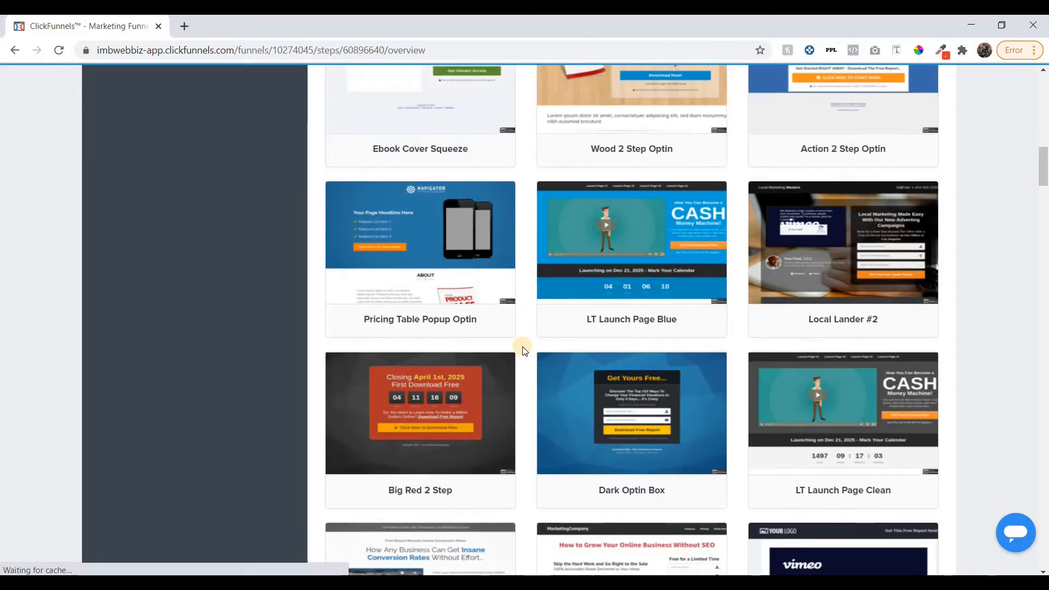
scroll(522, 349, down, 10)
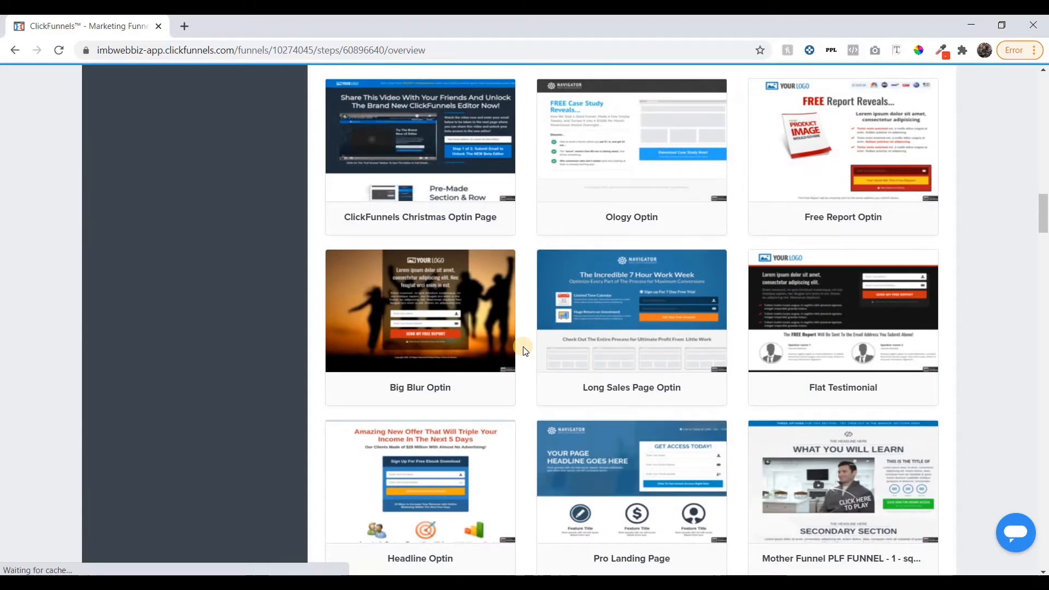
scroll(523, 349, down, 20)
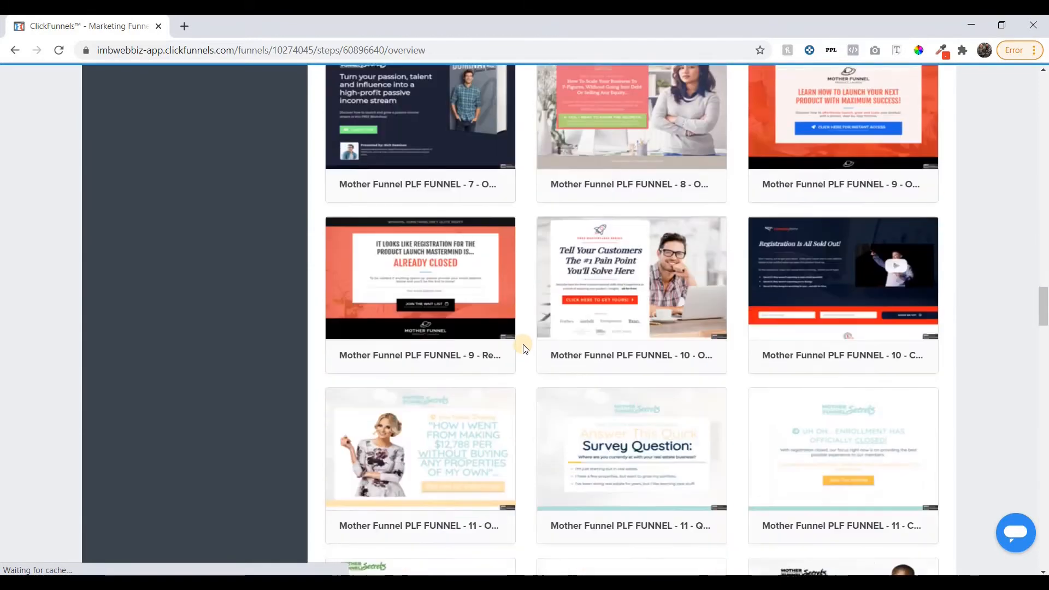
scroll(523, 350, down, 12)
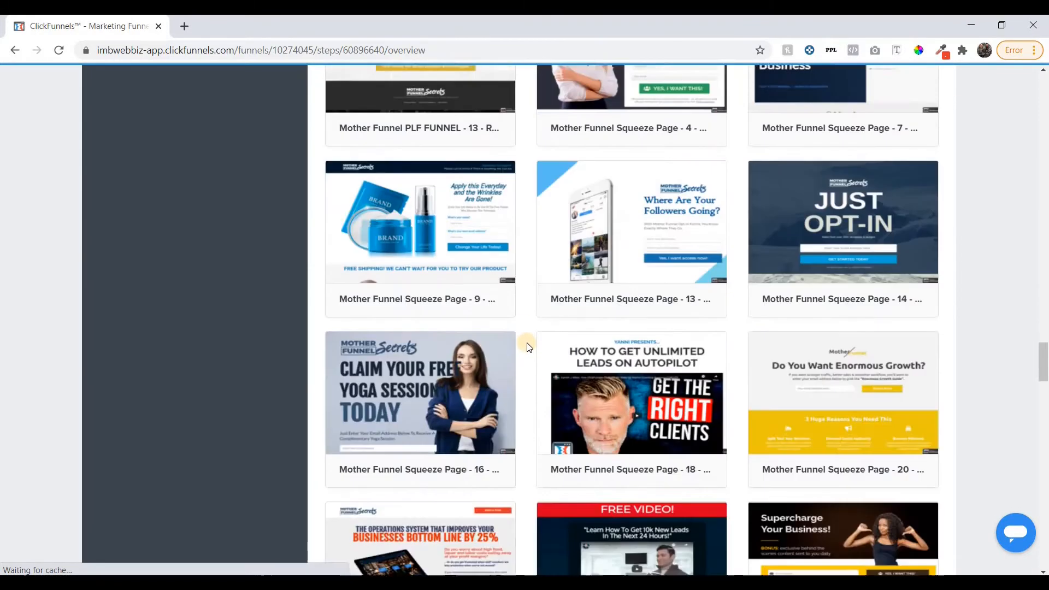
scroll(529, 347, down, 16)
scroll(529, 348, down, 18)
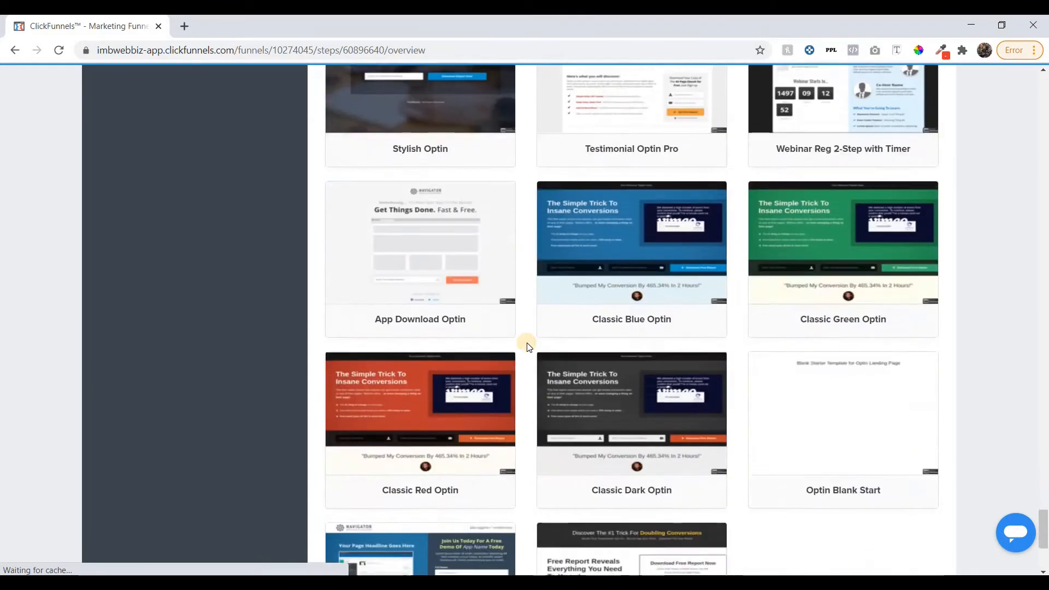
scroll(529, 347, down, 5)
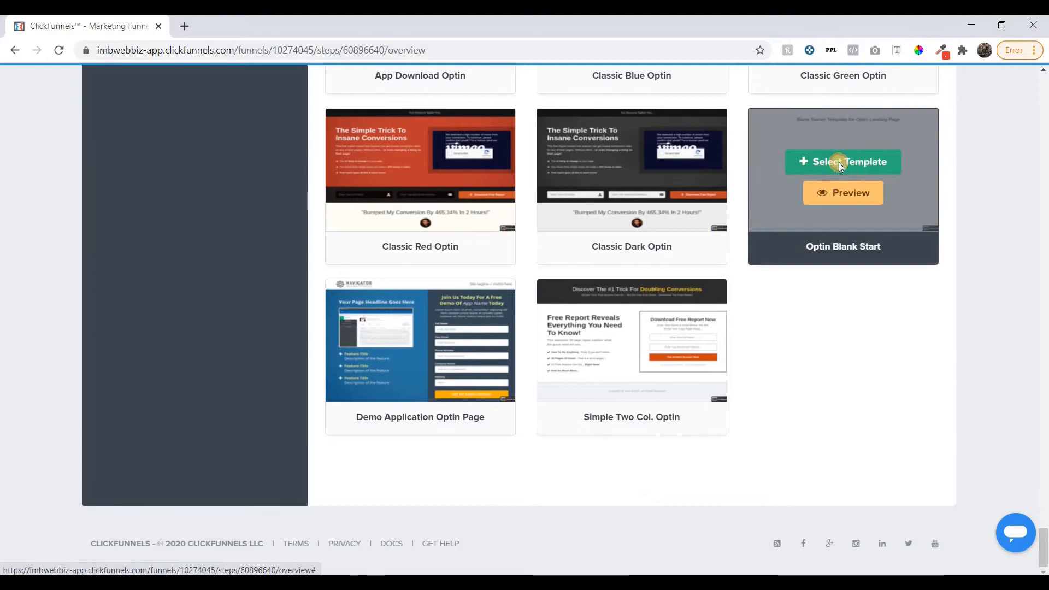
click(838, 163)
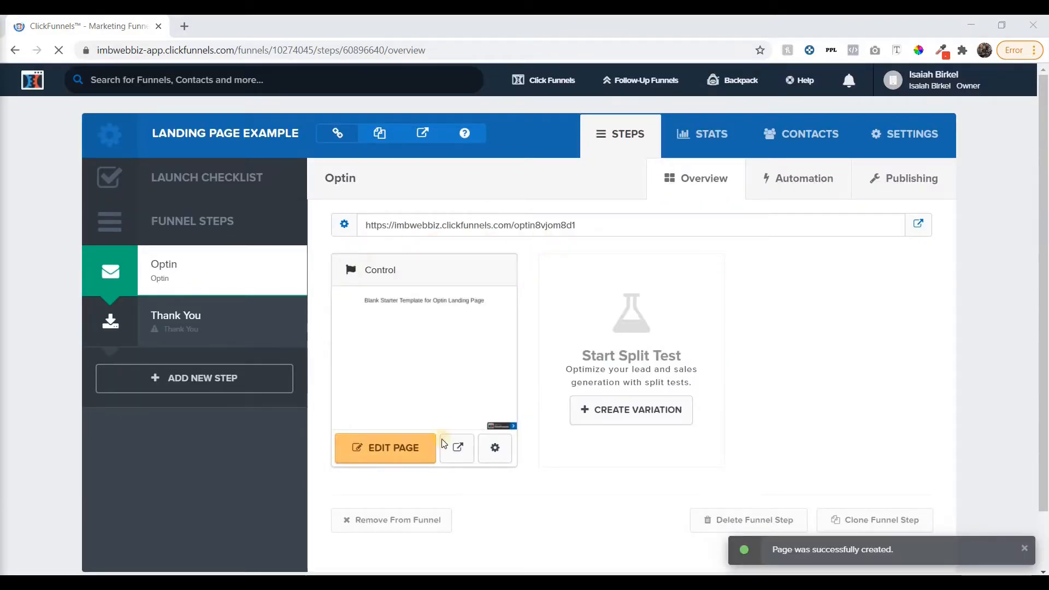
click(412, 449)
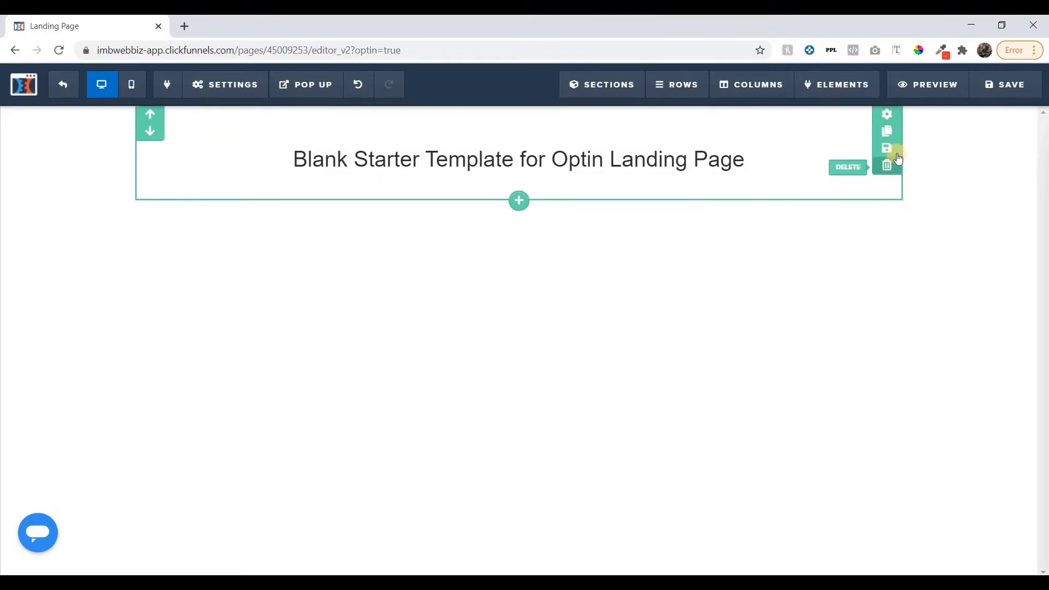
Set the width of the headline's section to Full Page.
click(896, 116)
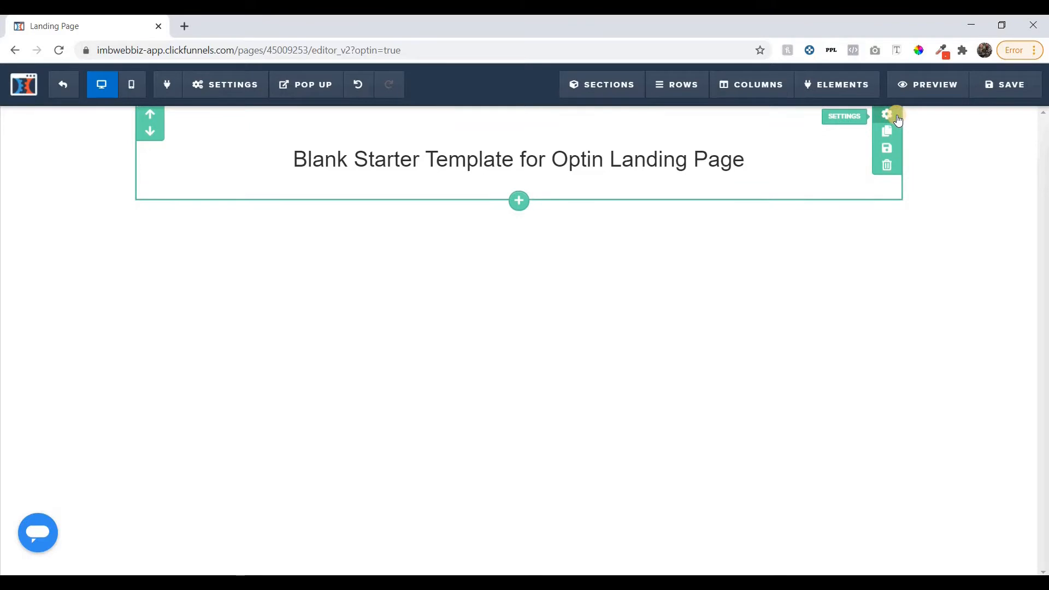
click(920, 310)
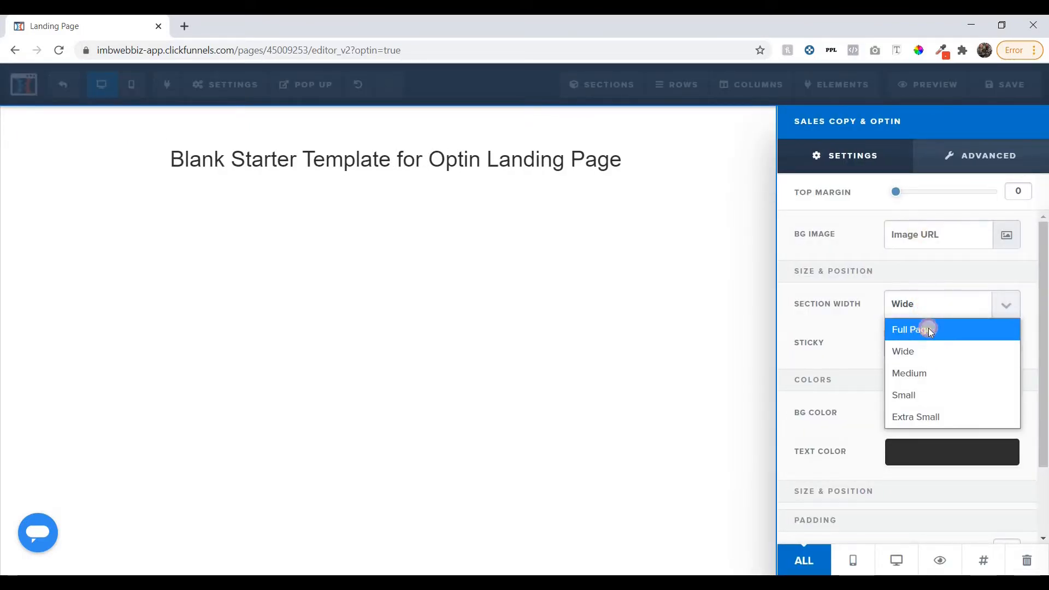
click(928, 328)
click(737, 277)
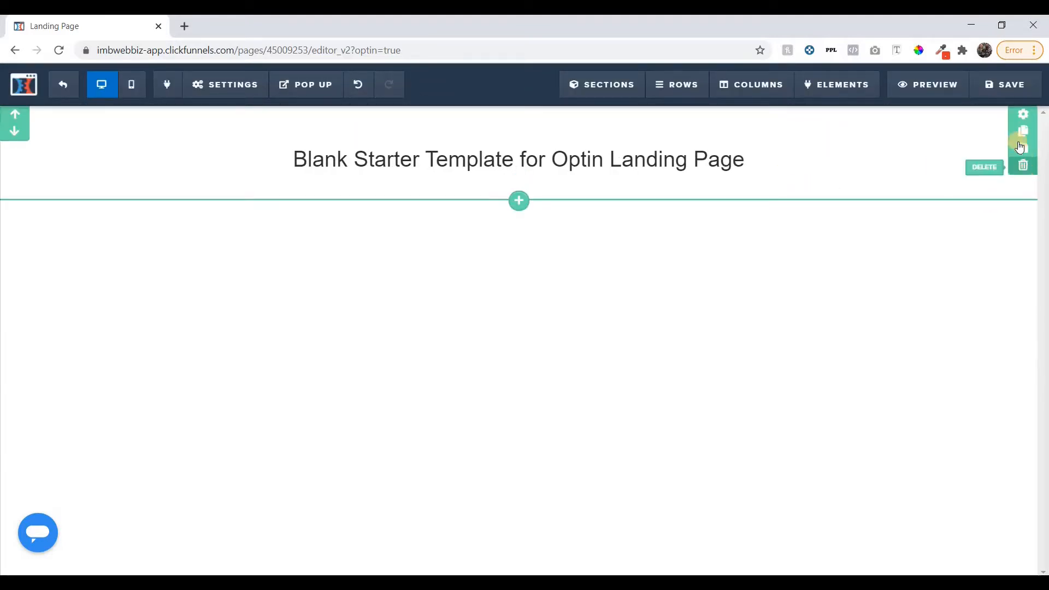
Try the Extra Small width on the headline's section, and return it to Full Page.
click(963, 209)
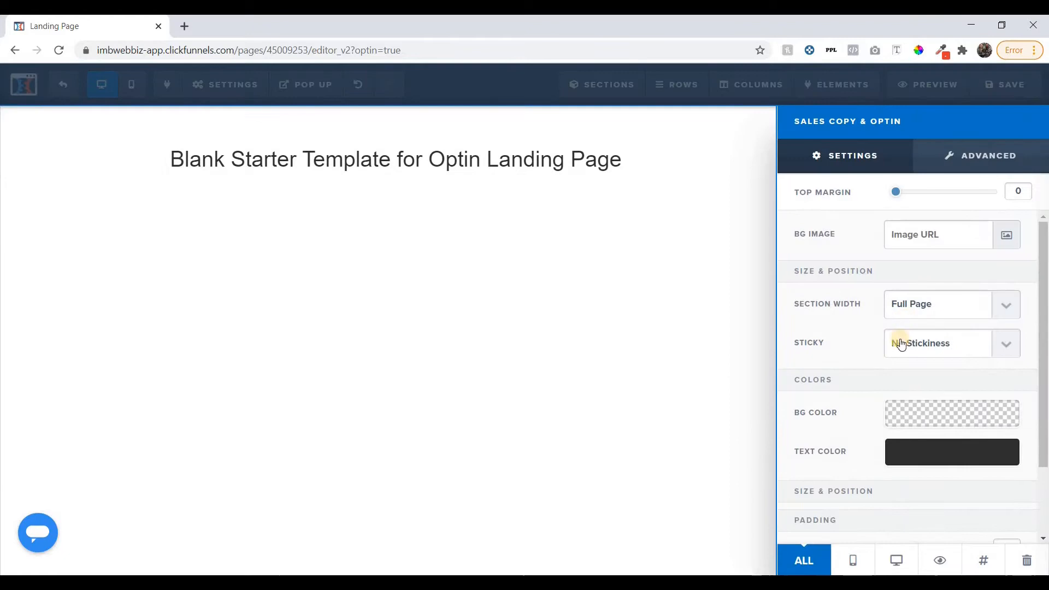
click(917, 312)
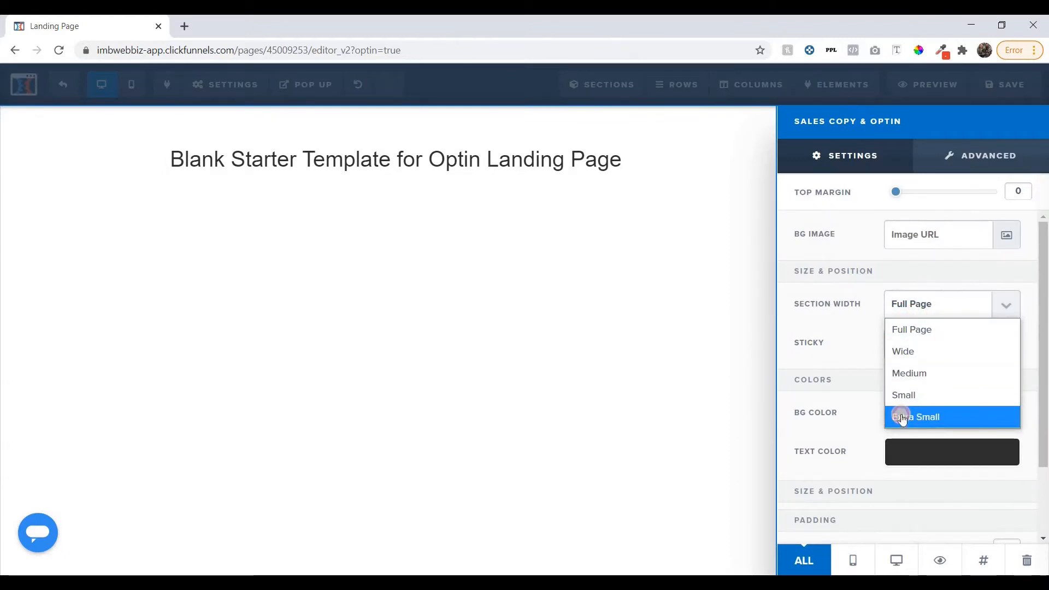
click(901, 416)
click(615, 241)
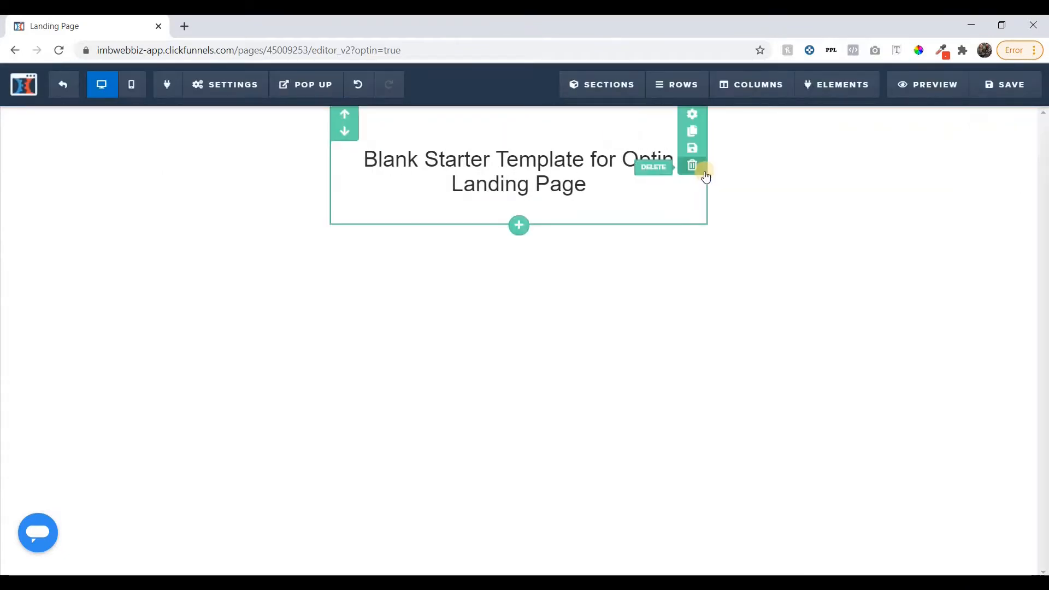
click(703, 116)
click(918, 308)
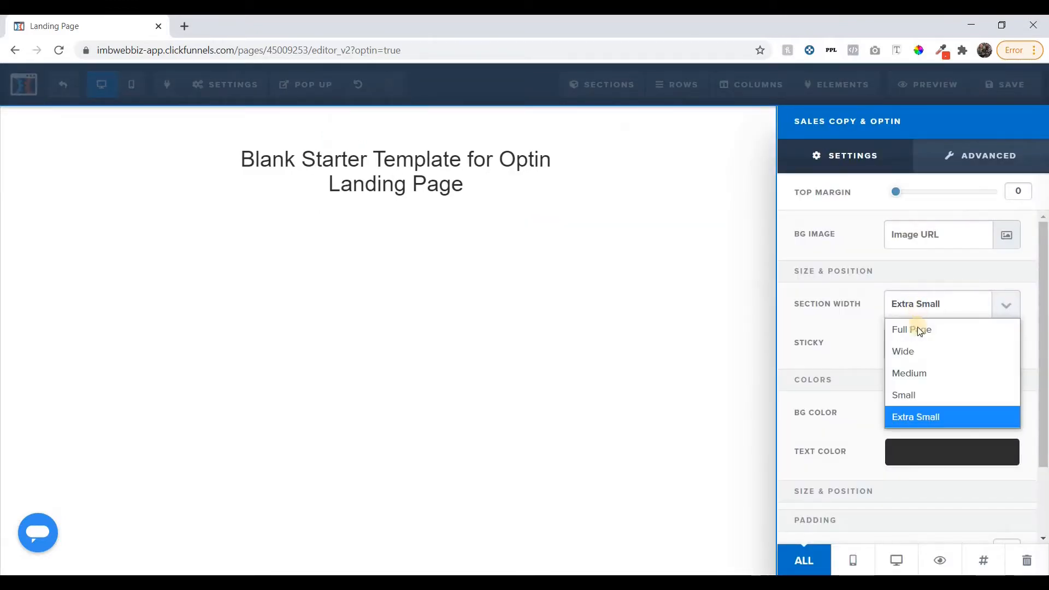
click(915, 329)
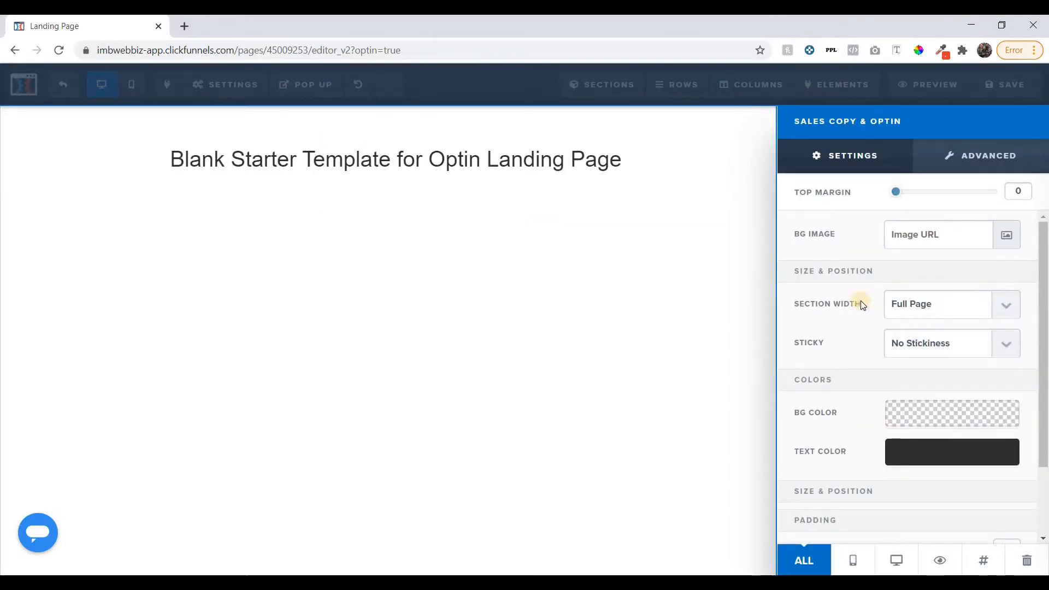
click(691, 243)
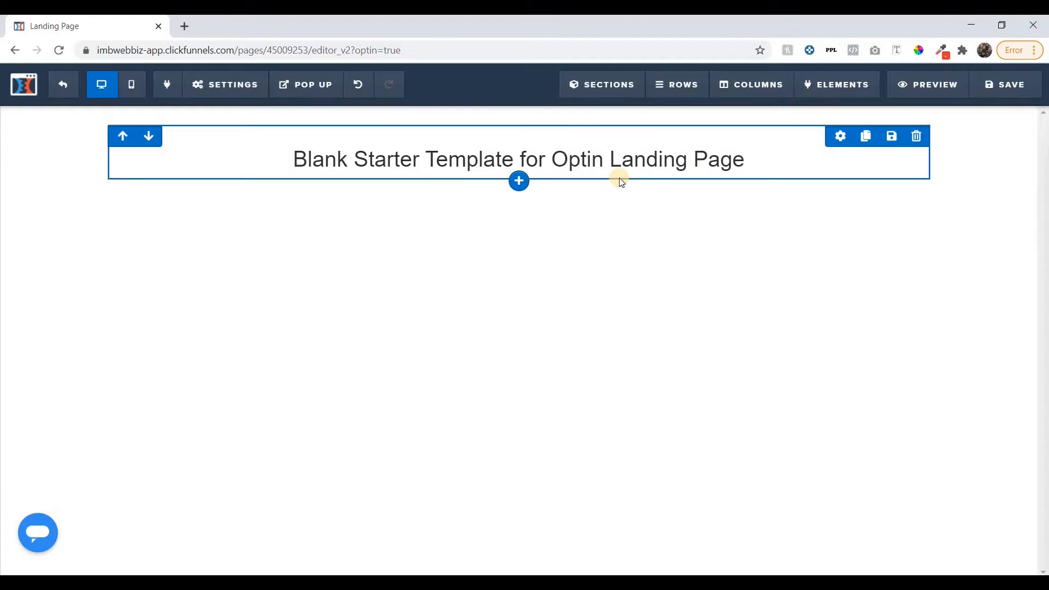
Add a two-column row directly below the headline row.
click(519, 180)
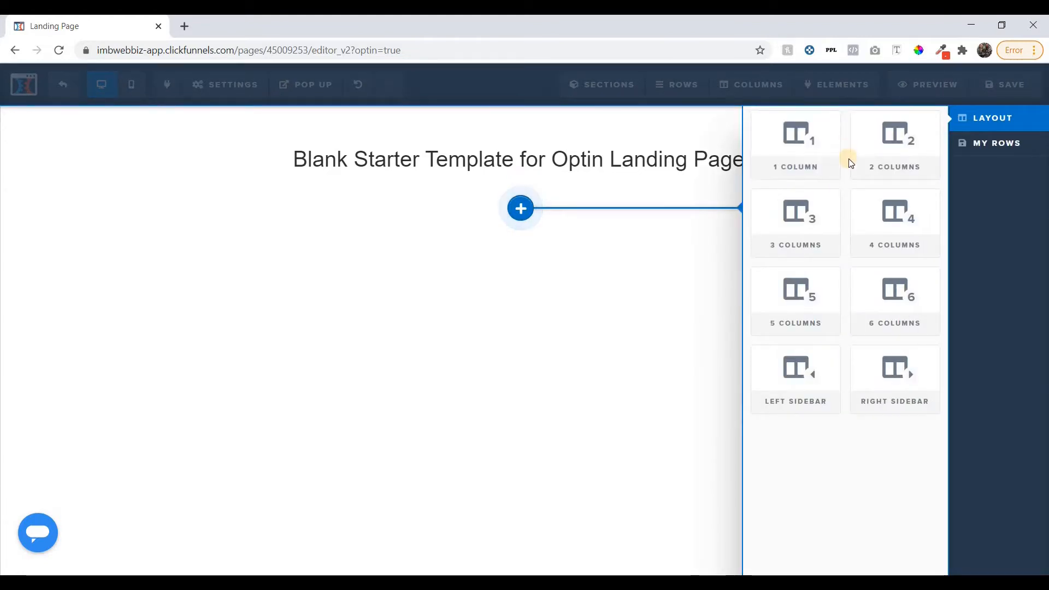
click(882, 164)
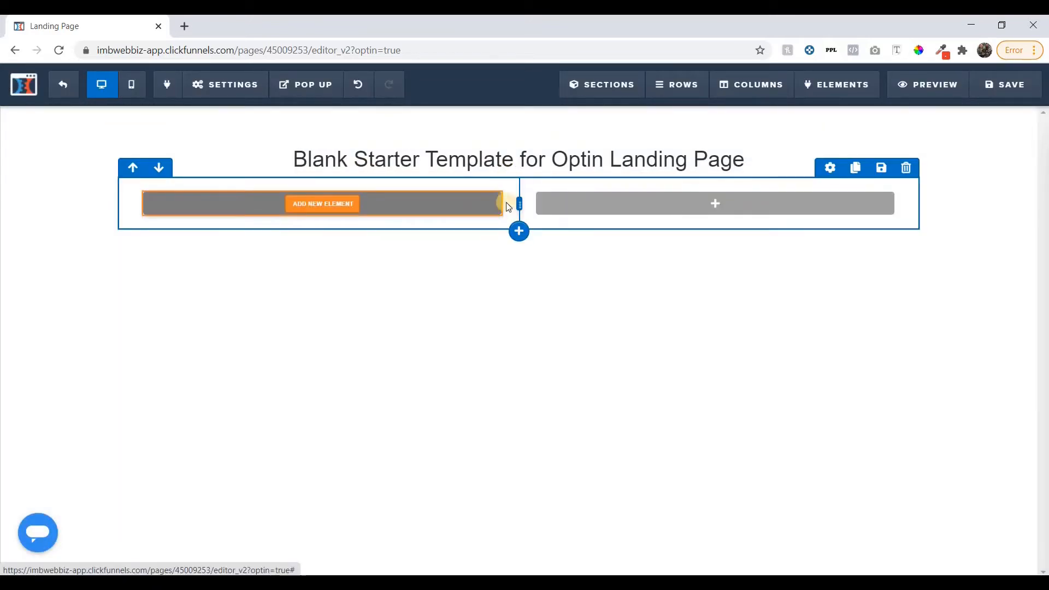
click(128, 171)
click(158, 121)
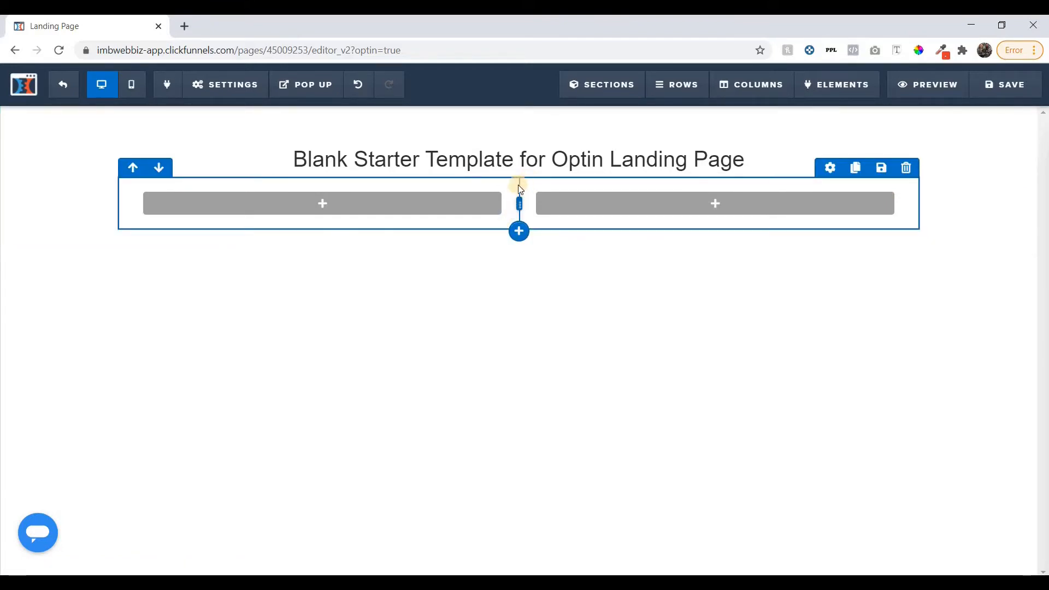
Add an image element to the first column of the new row and make that column narrower than the second.
click(486, 203)
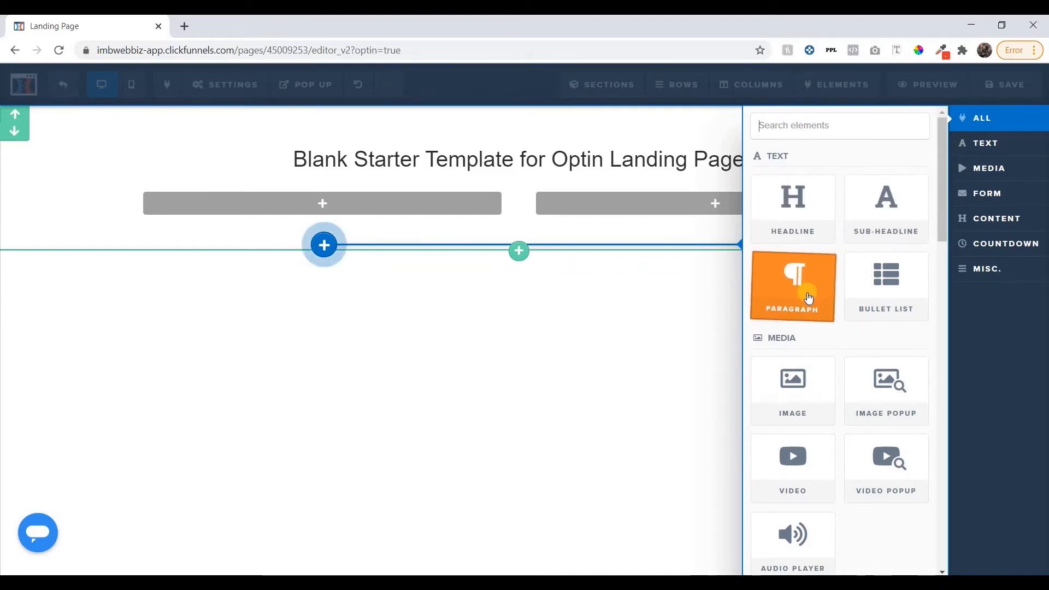
click(801, 384)
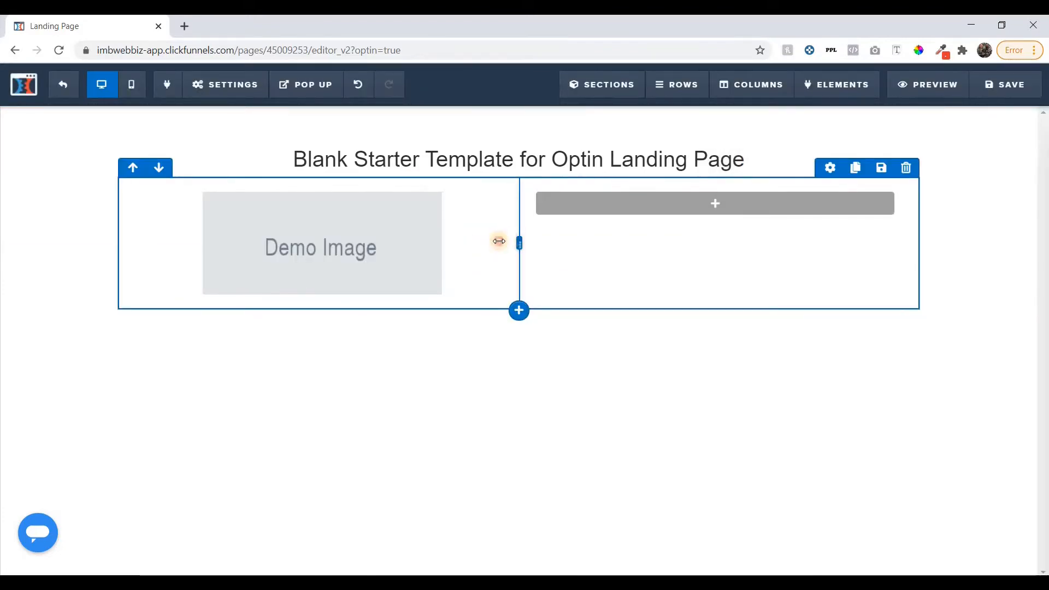
drag(503, 241, 493, 241)
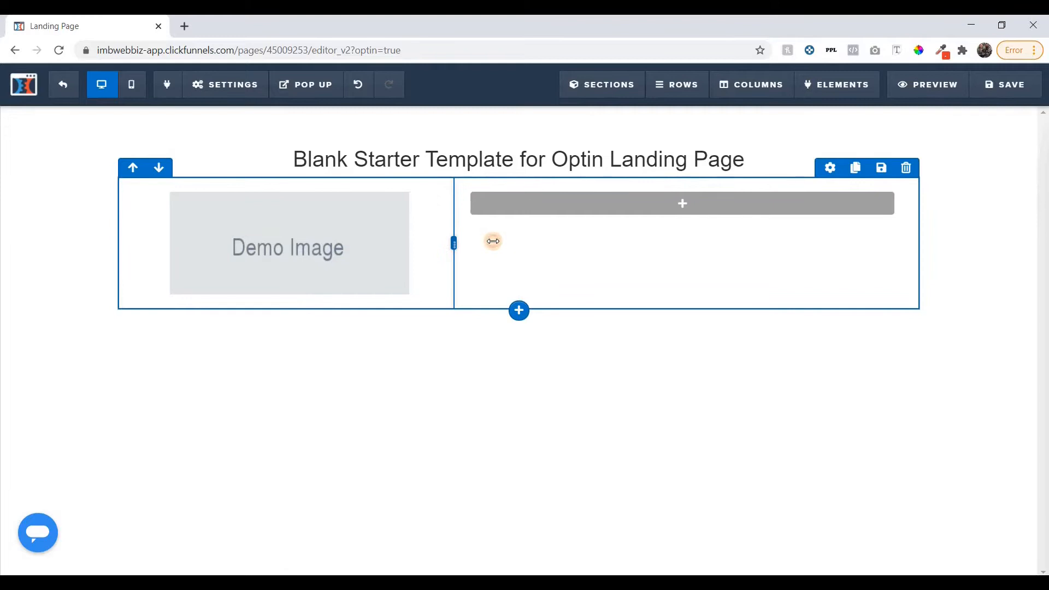
click(361, 234)
click(329, 400)
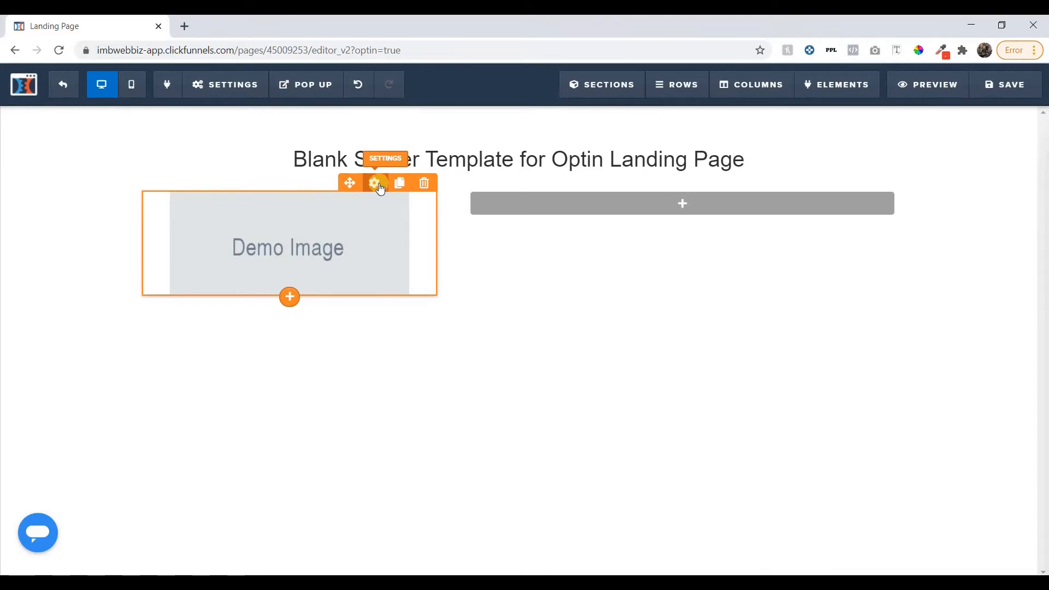
Replace the demo image with the Streamline & Systemize book cover from the image library, and view the image's special link URL options.
click(373, 183)
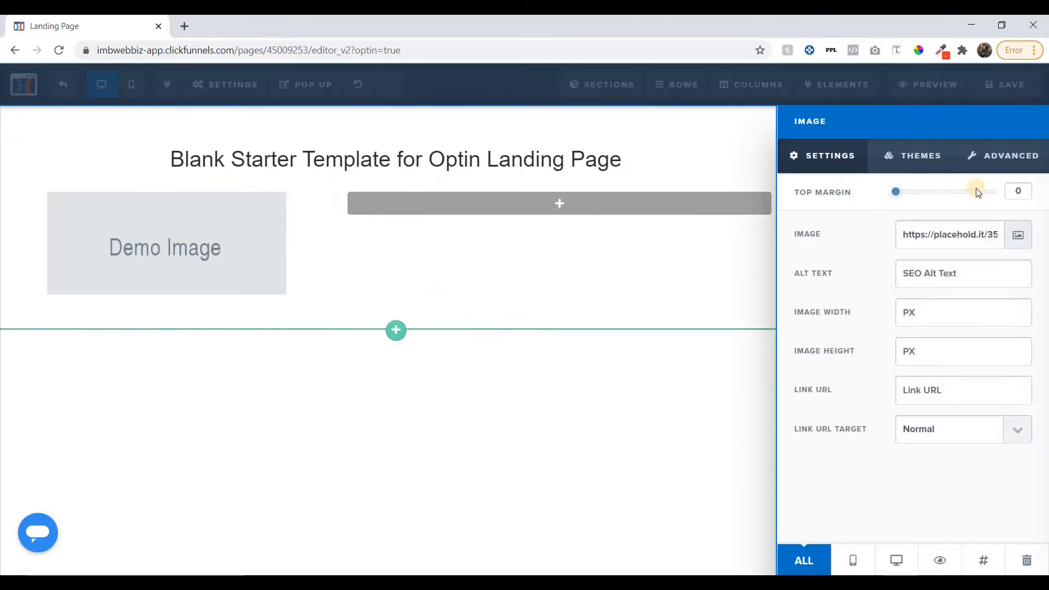
click(1018, 238)
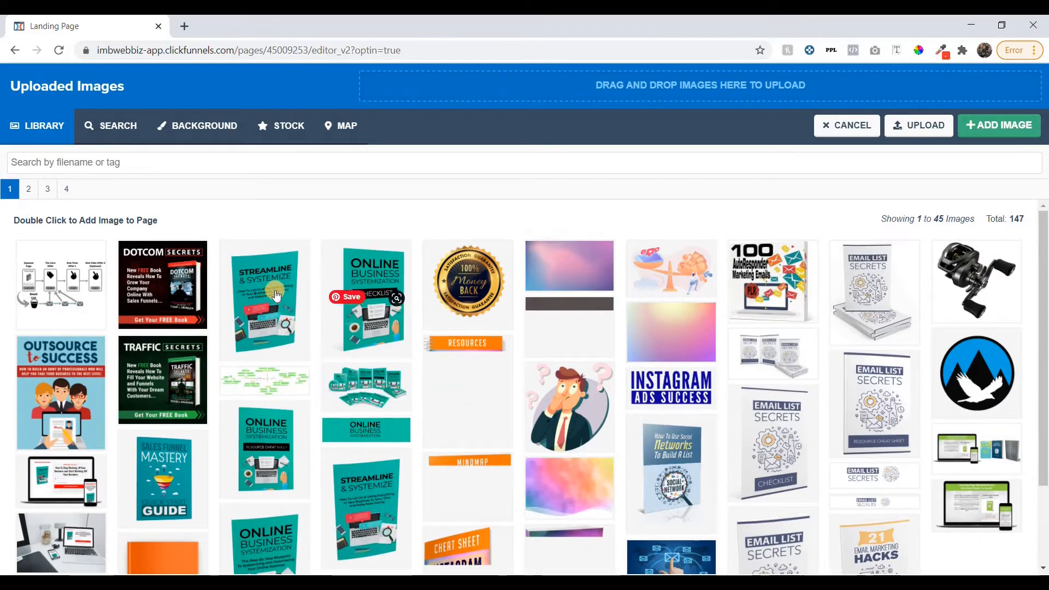
click(278, 285)
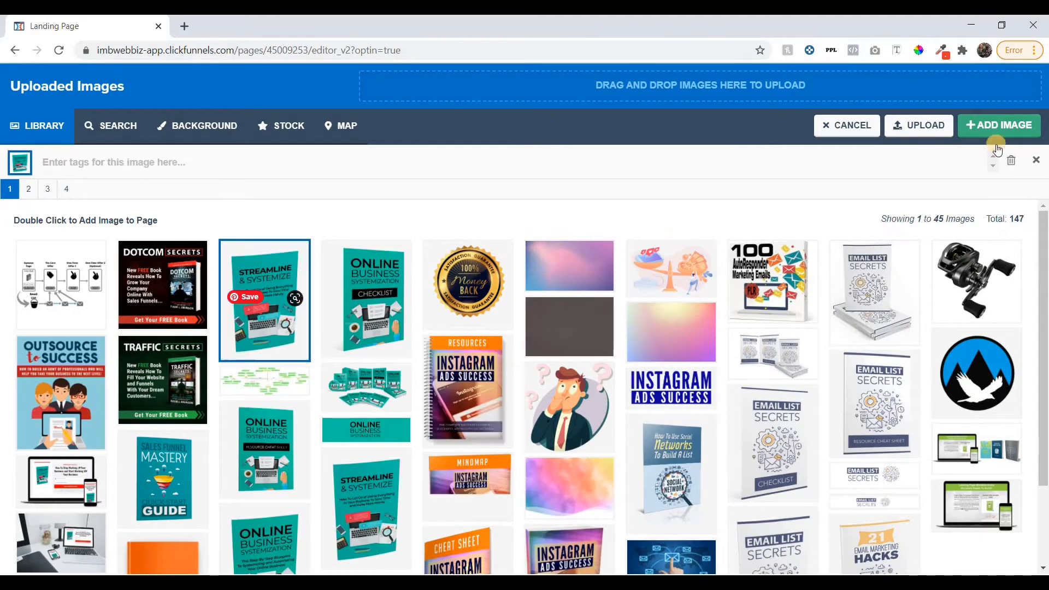
click(997, 122)
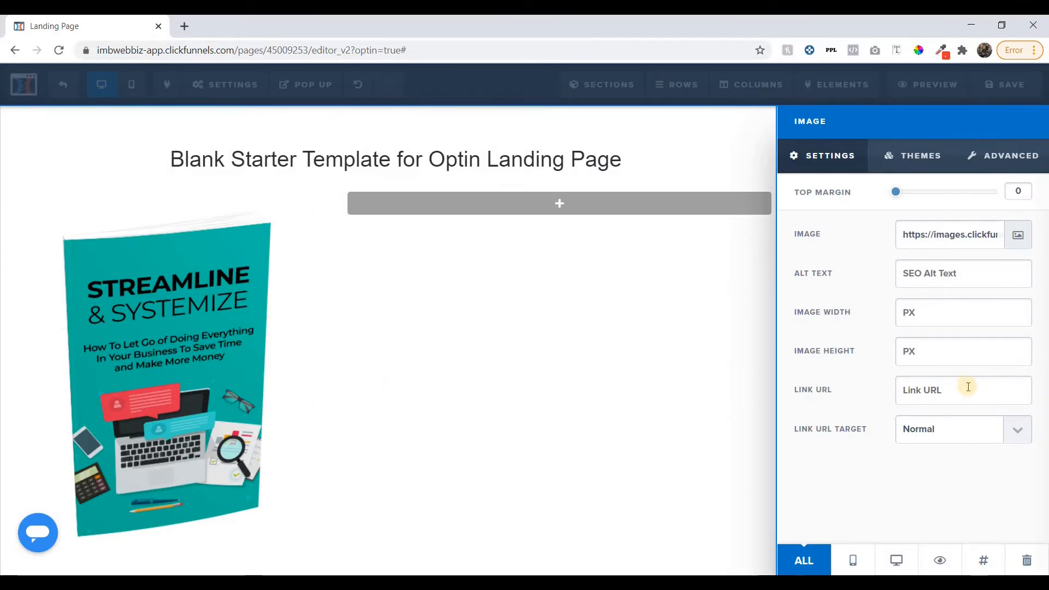
click(911, 392)
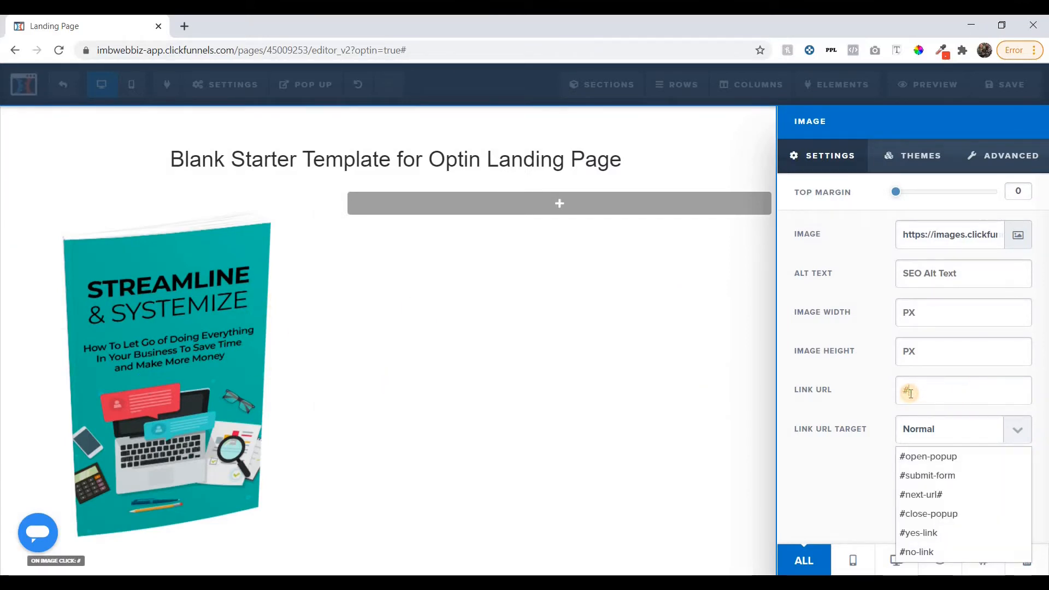
key(BackSpace)
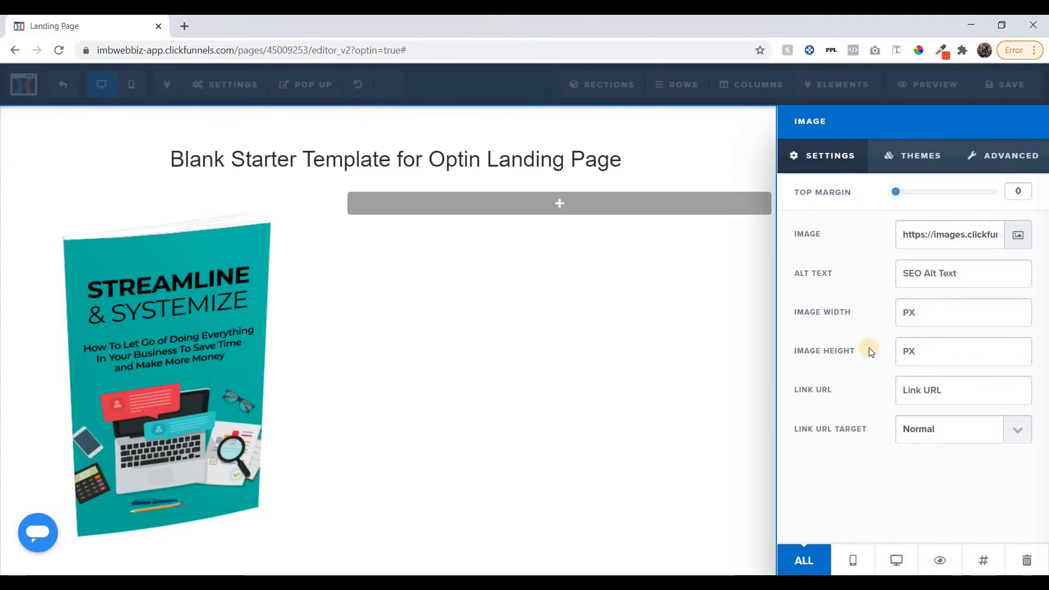
Narrow the book image's column further and add a sub-headline element to the row's second column.
click(367, 377)
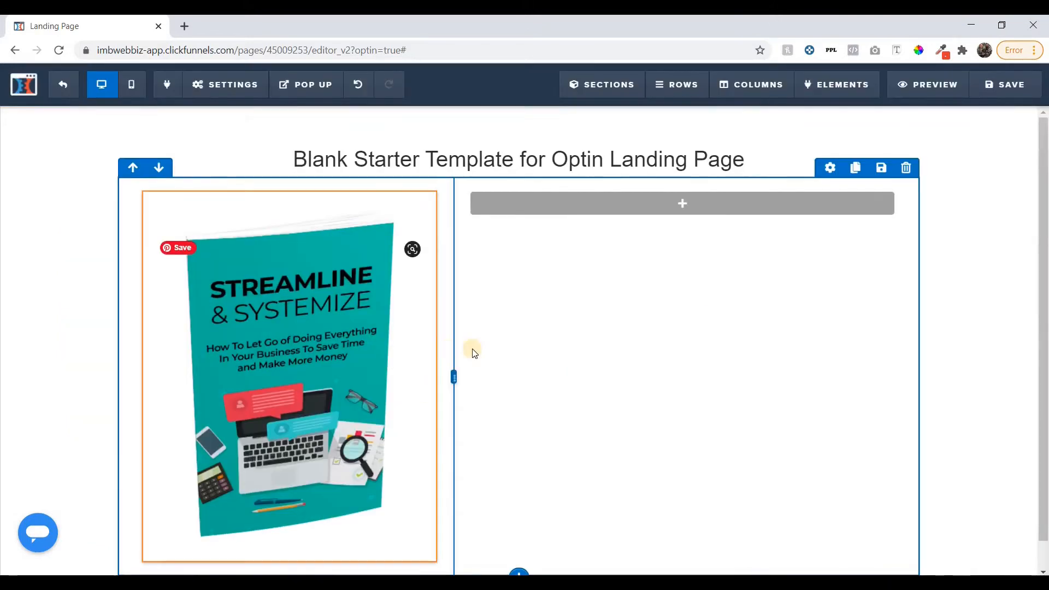
drag(444, 378, 437, 378)
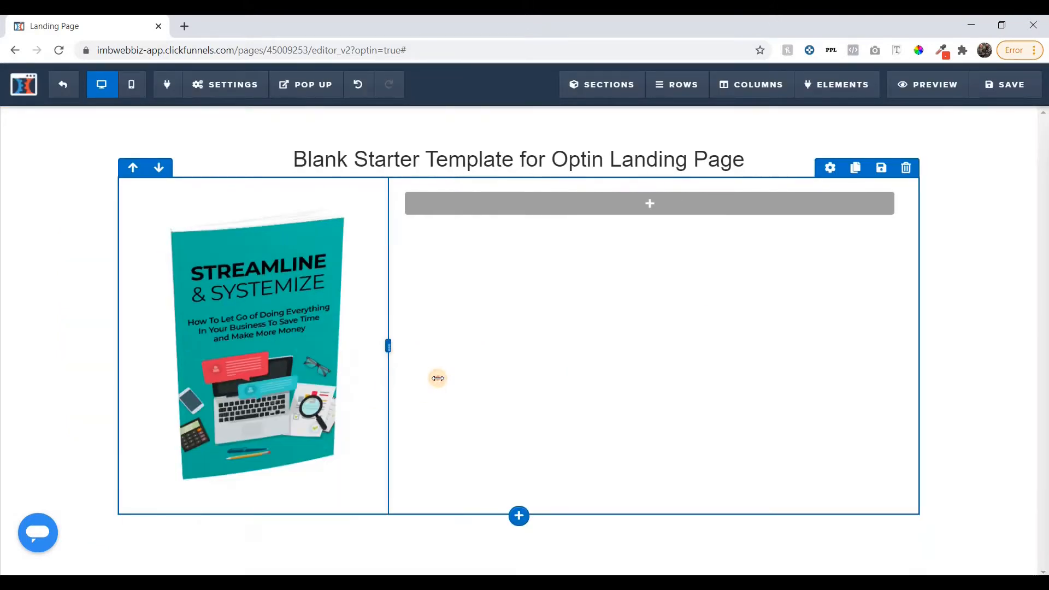
click(558, 211)
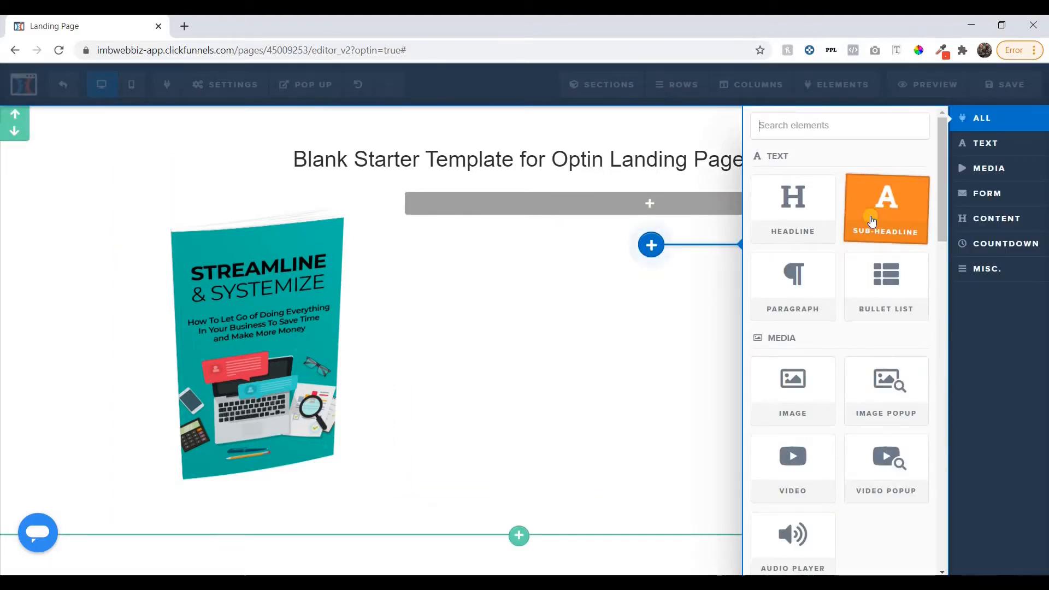
click(872, 220)
Replace the placeholder text of the new sub-headline with "FREE Report Reveals...".
double_click(708, 196)
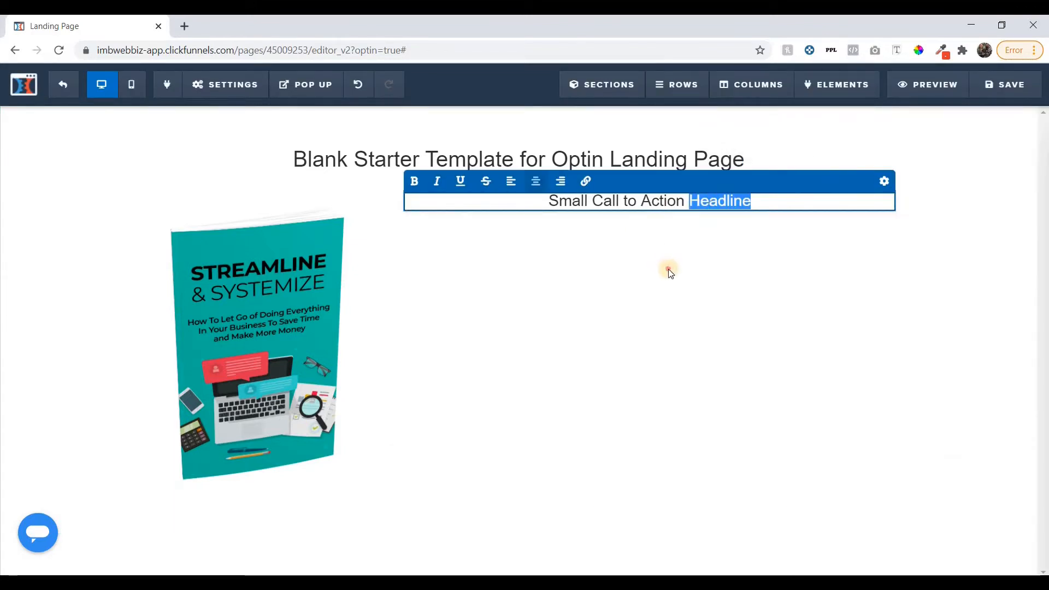
click(668, 268)
click(727, 202)
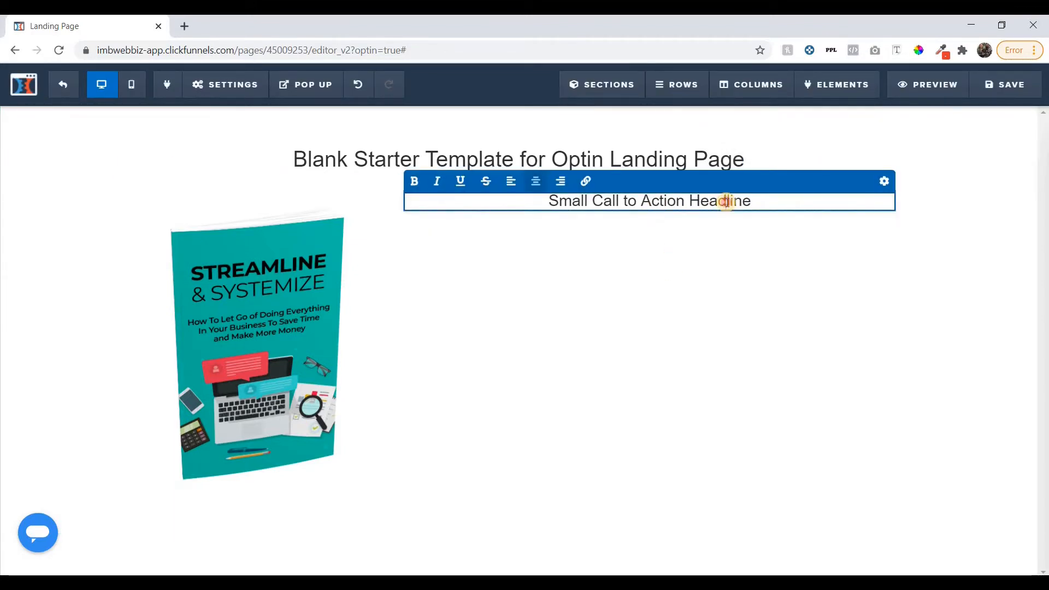
triple_click(727, 202)
text(F)
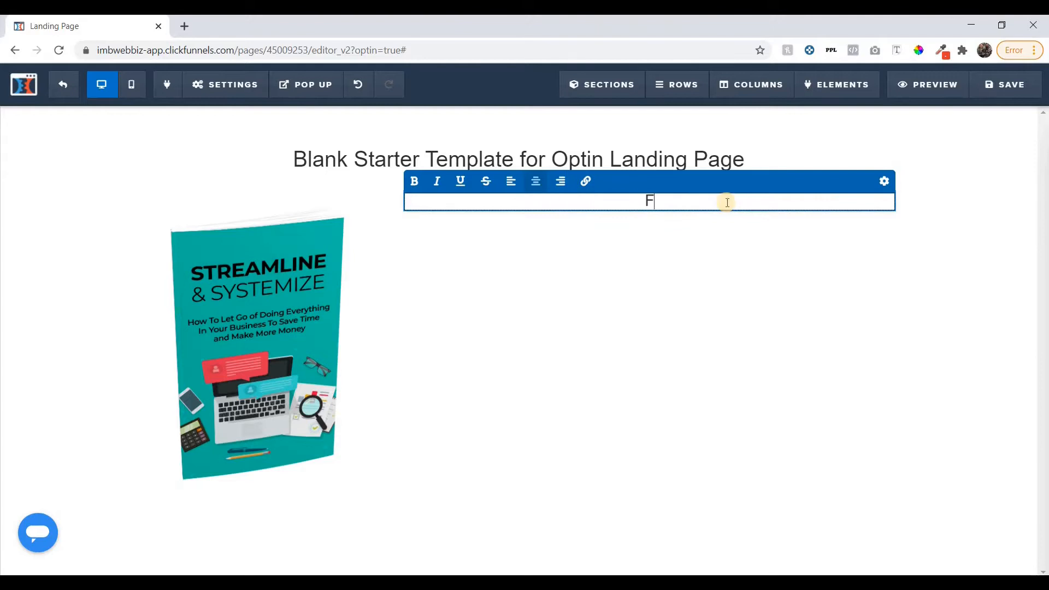
text(REE Repor)
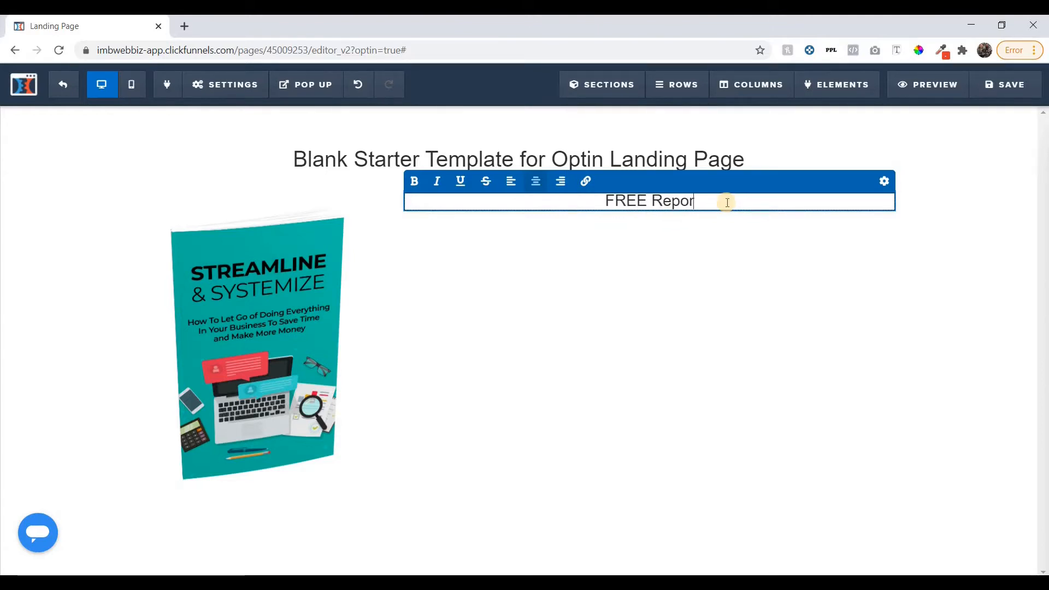
text(t Reveals)
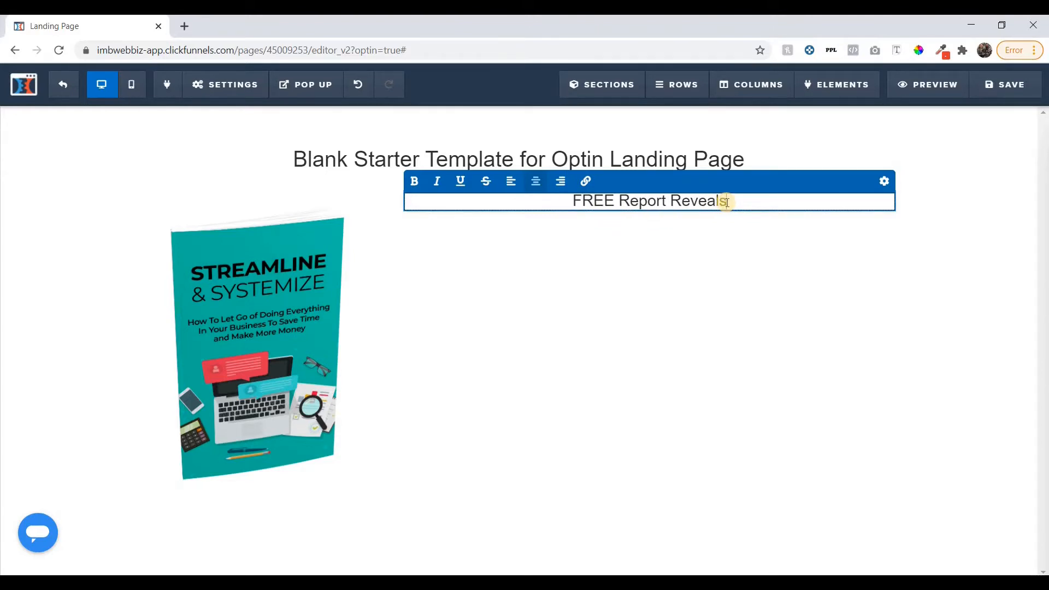
text(...)
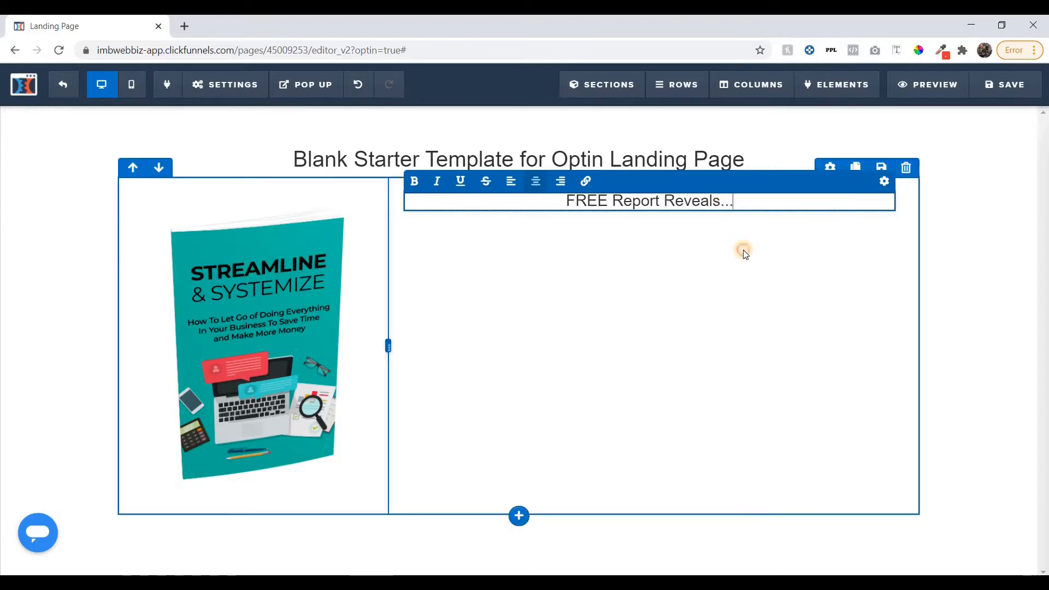
click(792, 229)
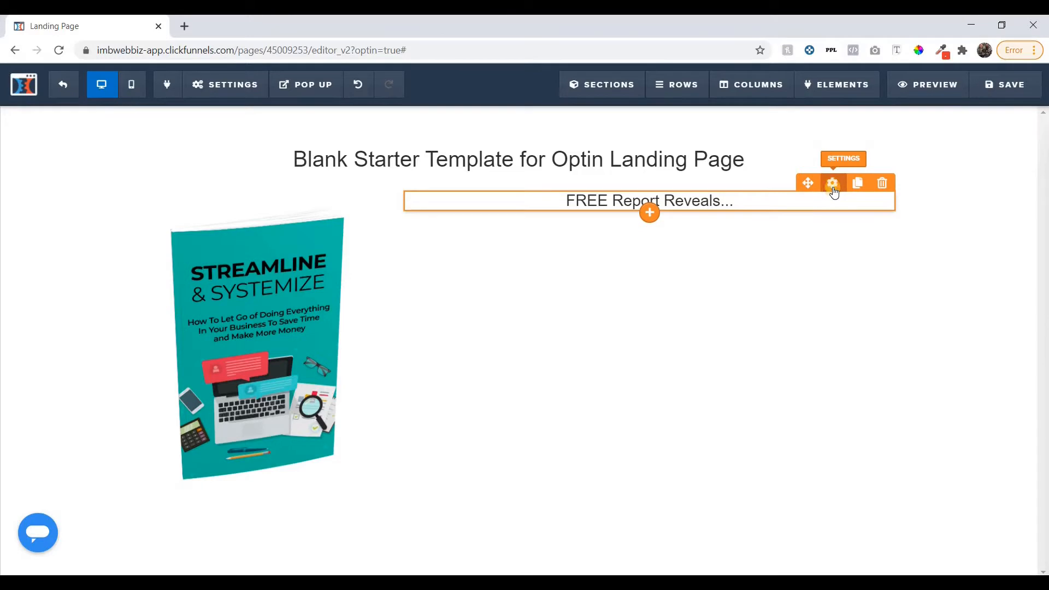
Set the sub-headline's bold color to the orange-red swatch from the conversion colors.
click(833, 184)
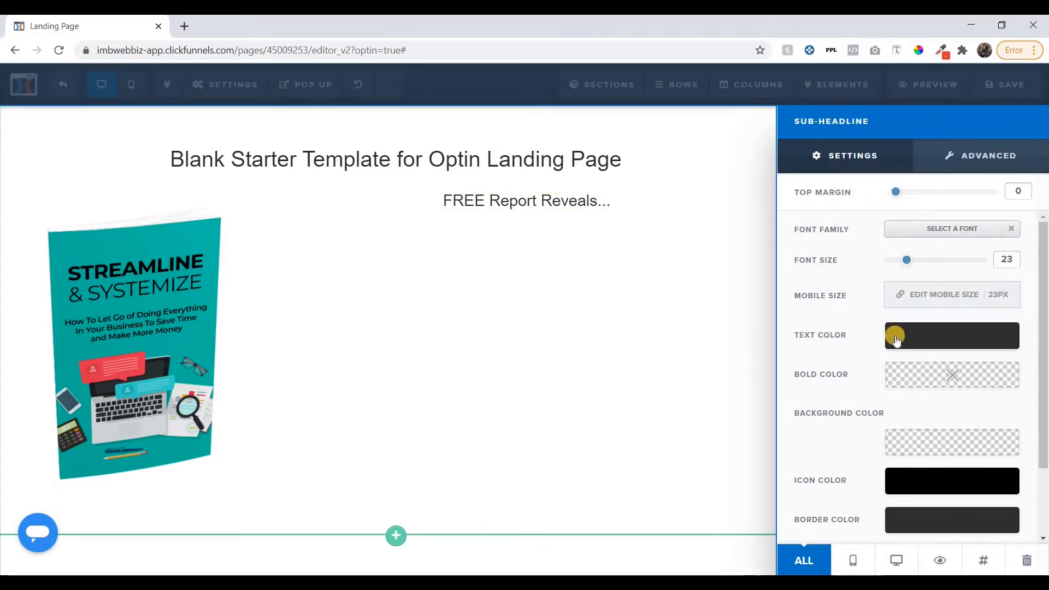
click(891, 380)
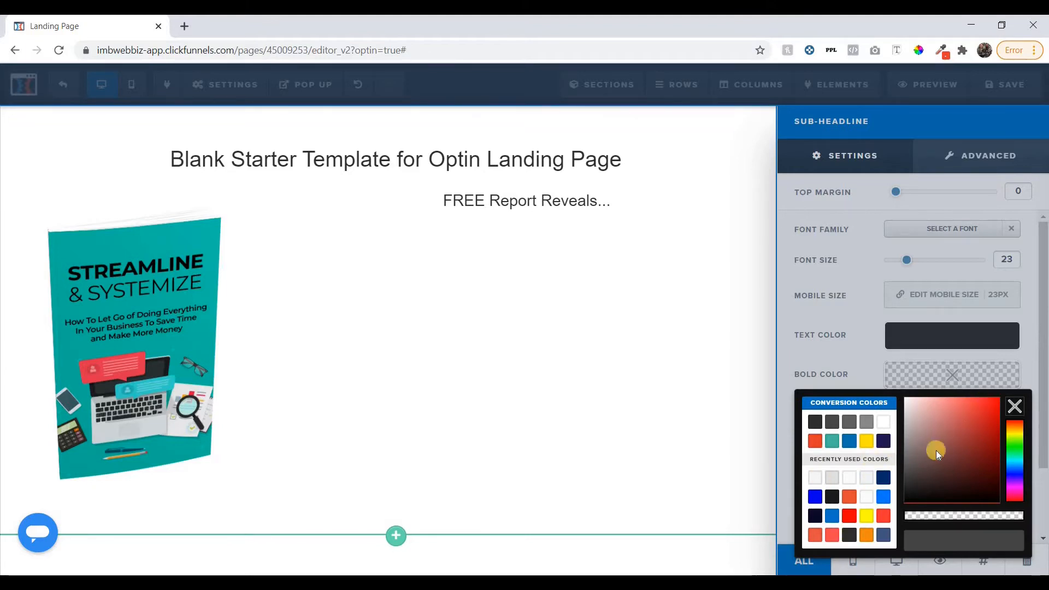
click(815, 441)
click(840, 337)
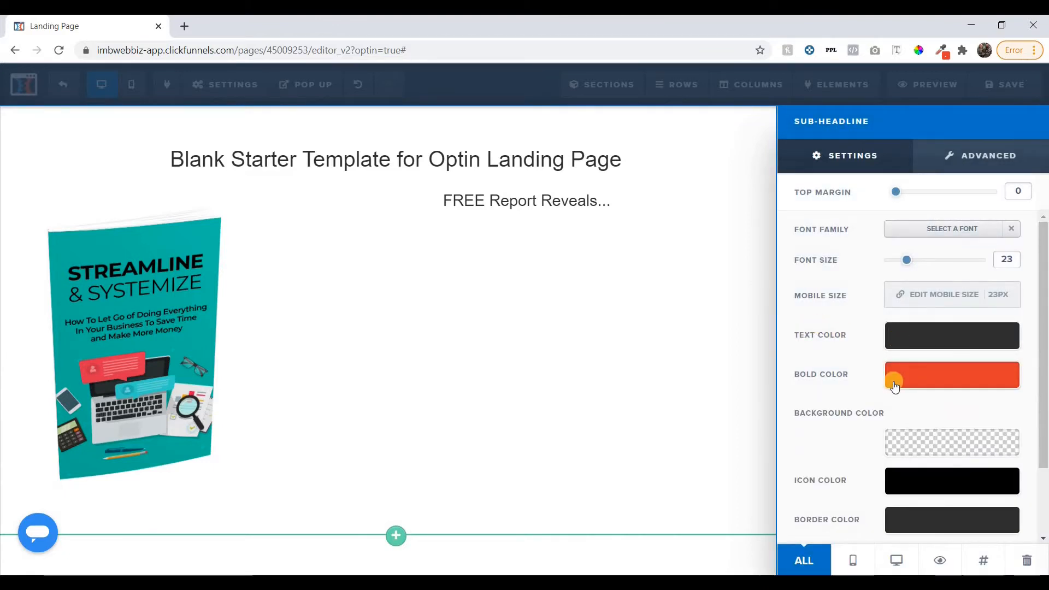
click(648, 221)
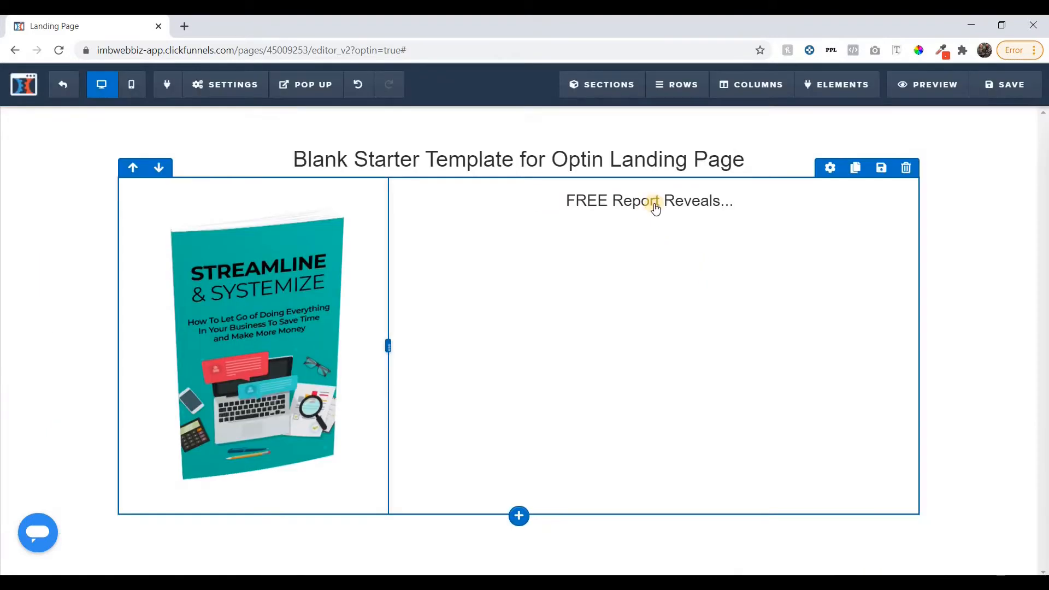
Make the word "Reveals" in the sub-headline bold.
click(654, 209)
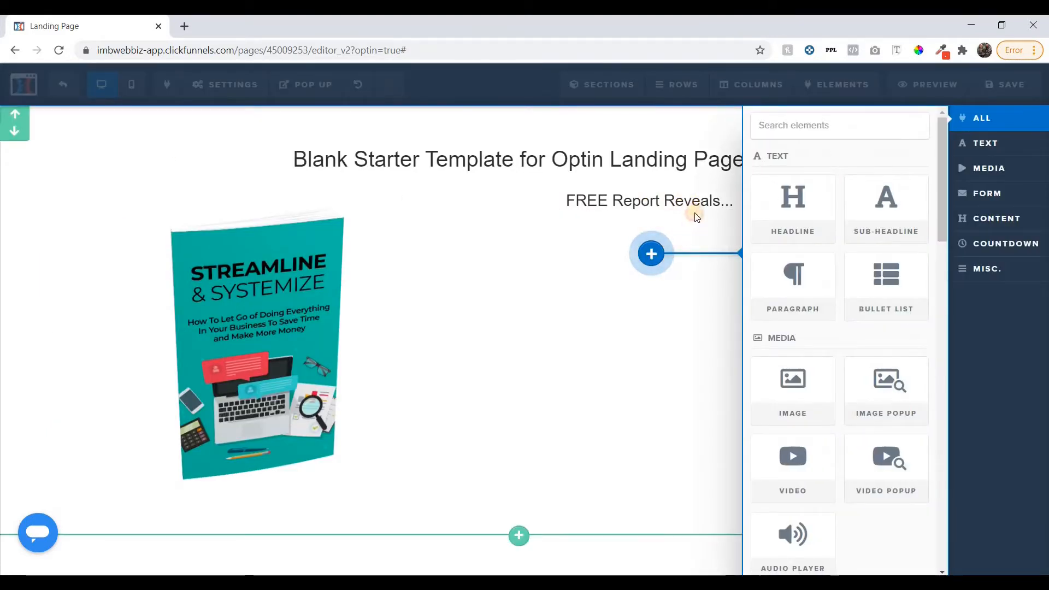
click(695, 213)
double_click(700, 200)
click(699, 199)
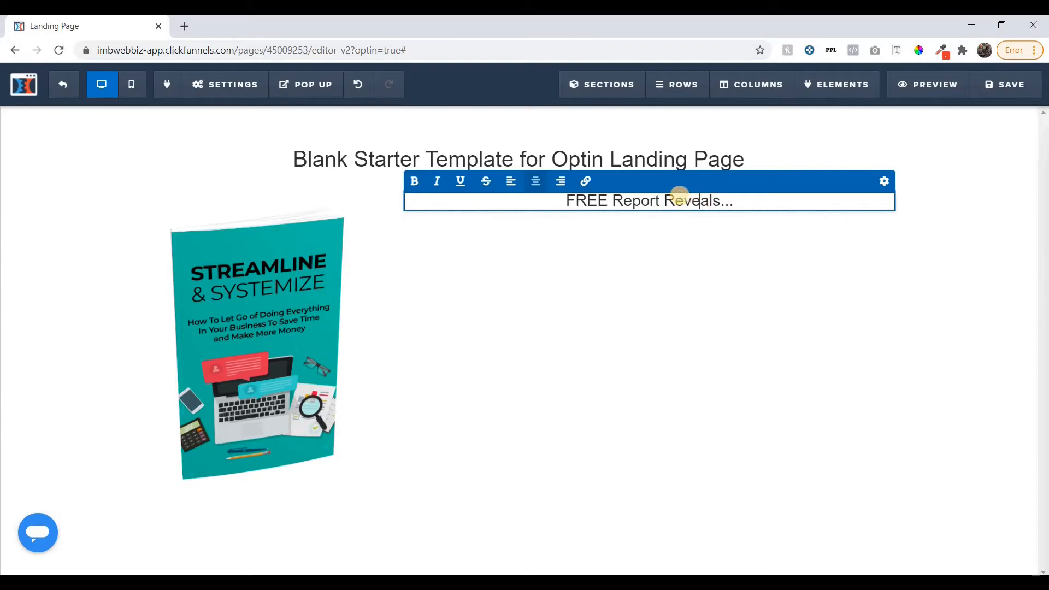
drag(664, 200, 721, 204)
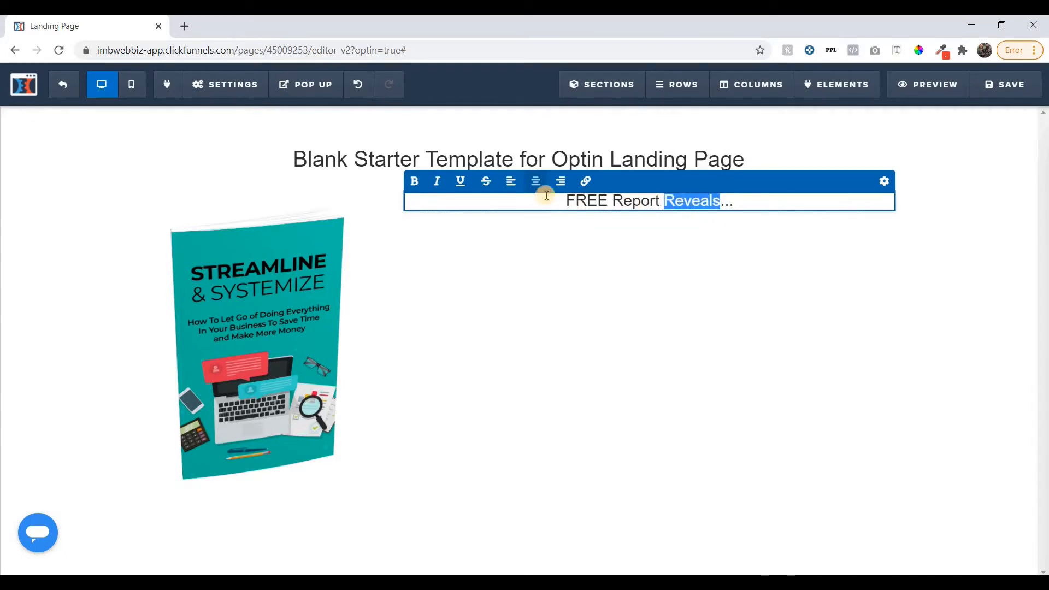
click(412, 184)
click(749, 275)
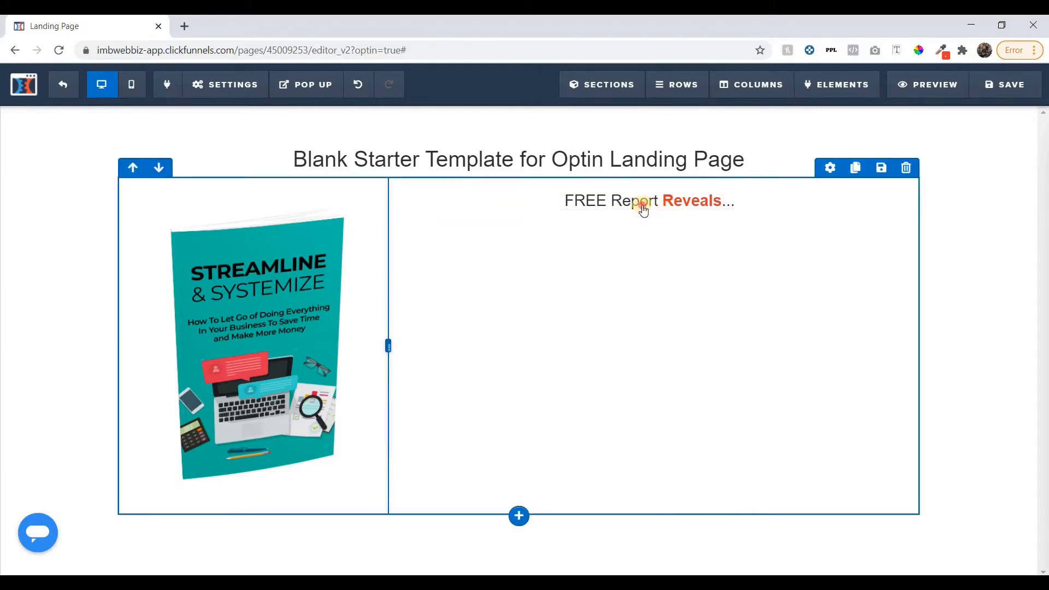
Bold the rest of the sub-headline as well: the words "FREE Report" and the trailing dots.
click(580, 197)
drag(564, 200, 662, 201)
click(414, 182)
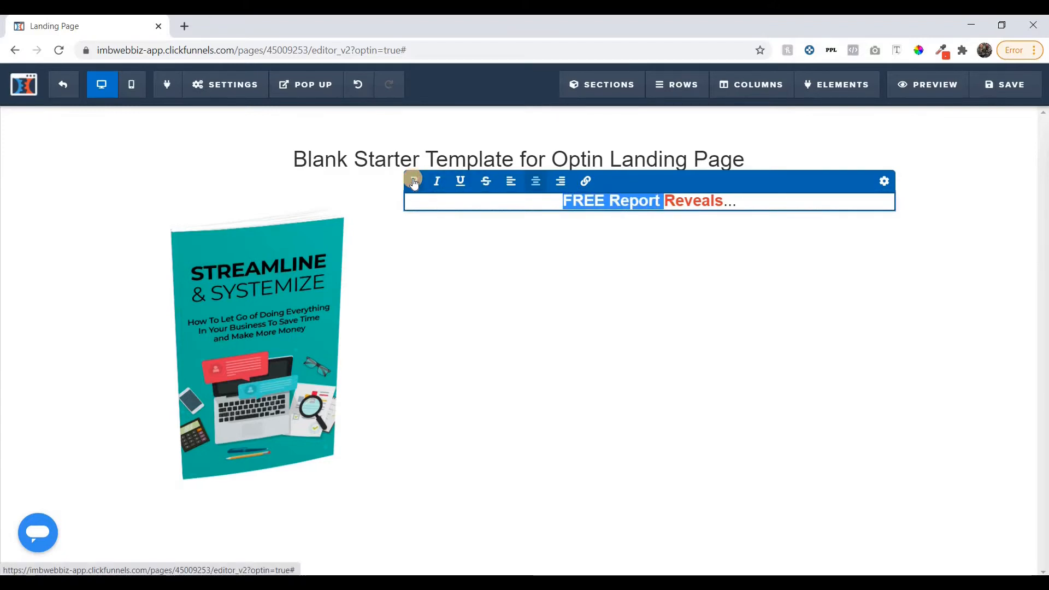
click(734, 199)
drag(734, 199, 724, 200)
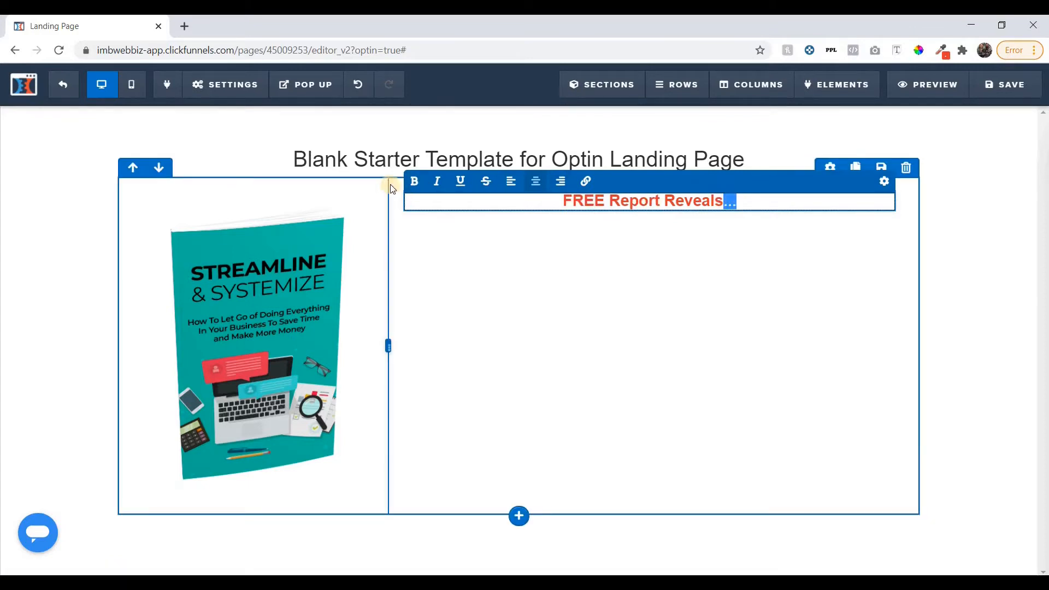
click(638, 255)
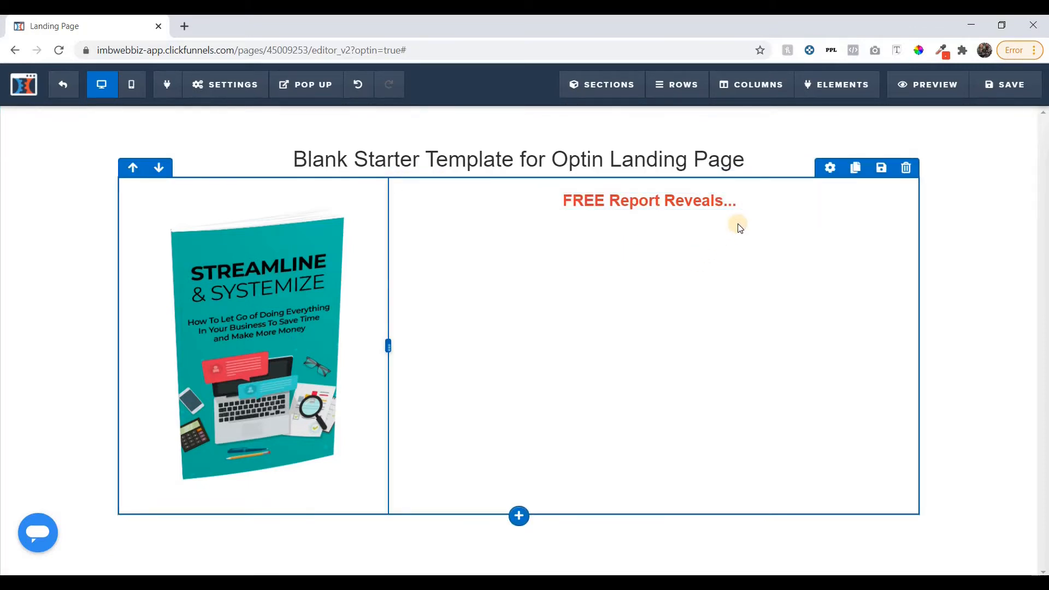
Increase the font size of the "FREE Report Reveals..." sub-headline slightly.
click(832, 185)
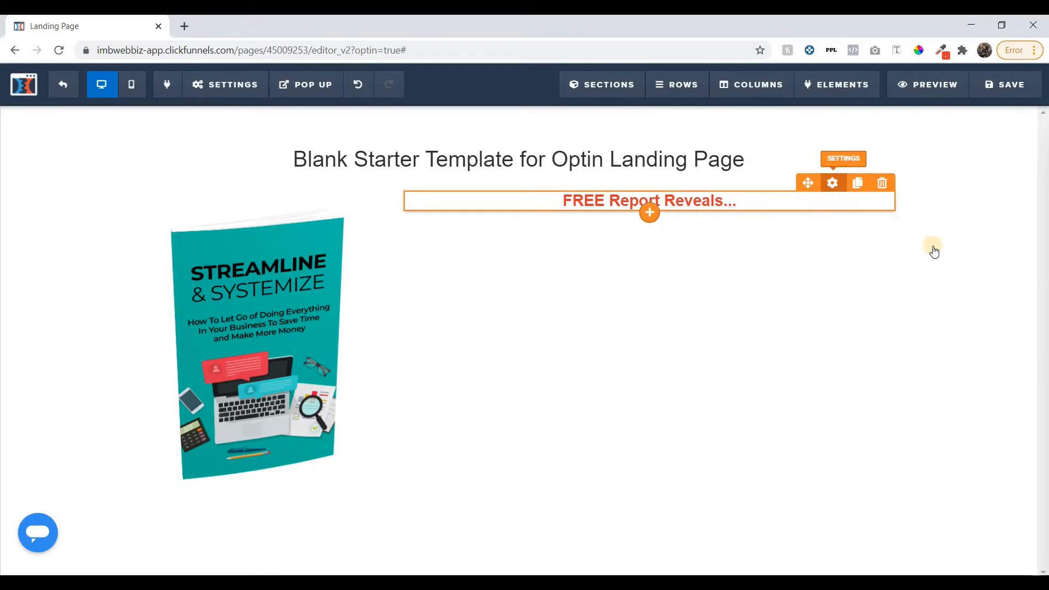
drag(912, 262, 913, 260)
click(738, 261)
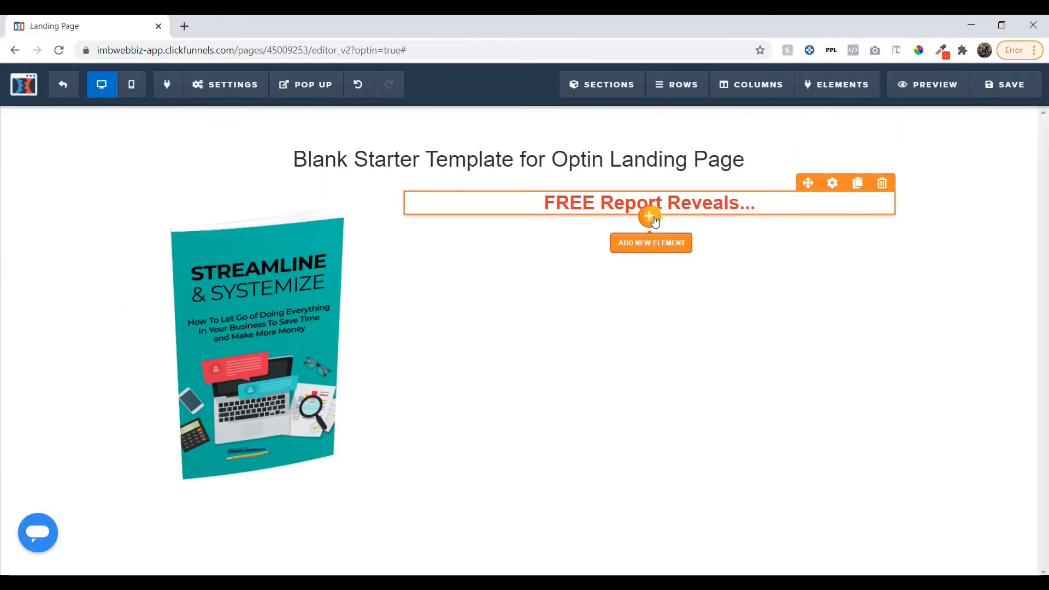
Add a headline below the sub-headline reading "How To Stop Working IN Your Business and Start Working ON your Business", with IN and ON italic.
click(650, 218)
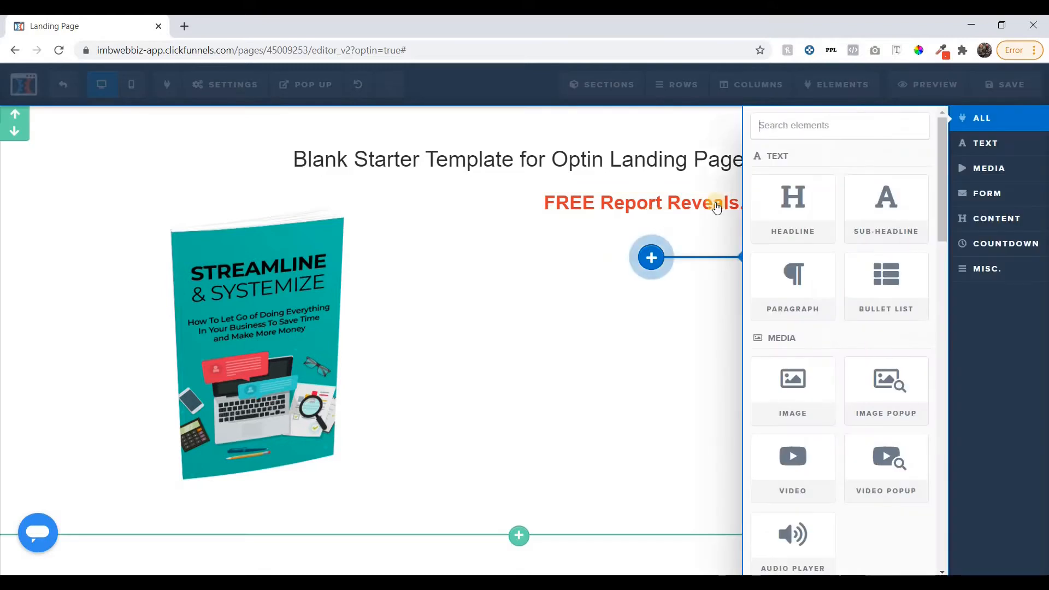
click(782, 195)
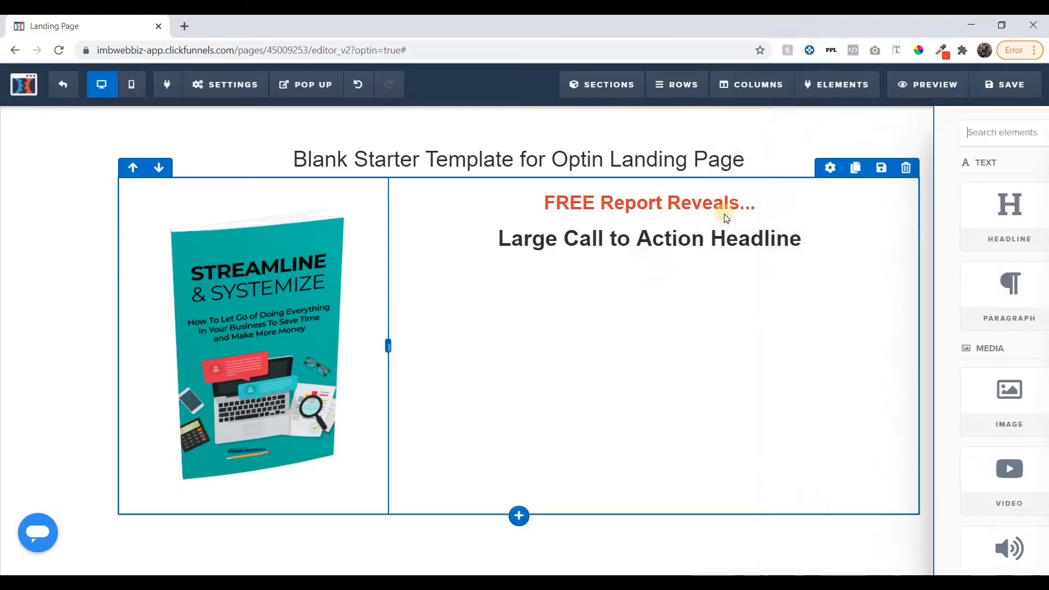
double_click(663, 231)
triple_click(662, 230)
text(How To Stop Working IN Your Business and Start Working ON your Business)
click(785, 334)
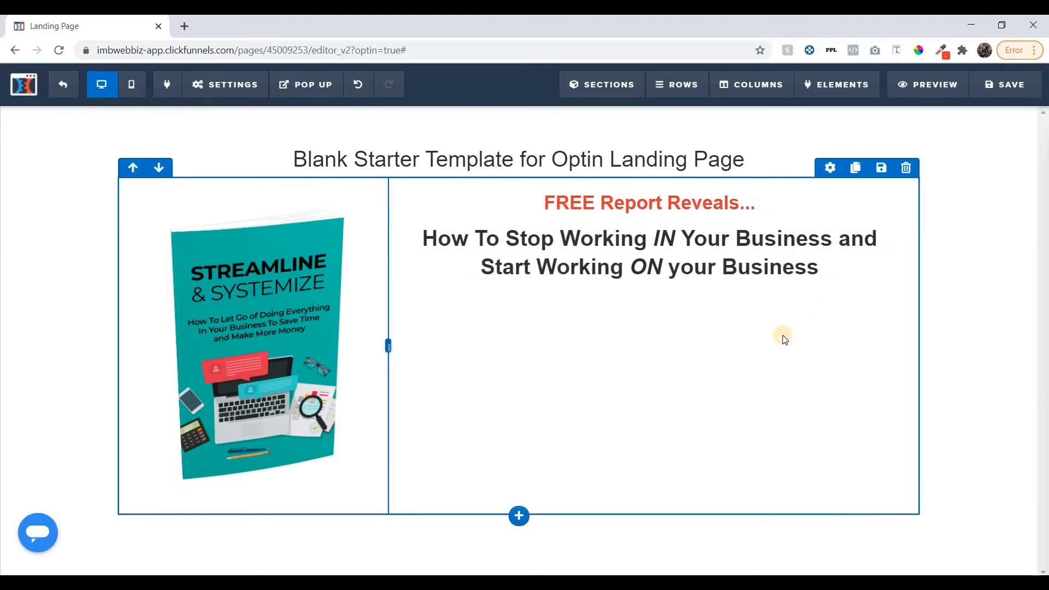
Set the font size of the "How To Stop Working IN Your Business" headline to 38.
click(639, 246)
mouse_move(861, 262)
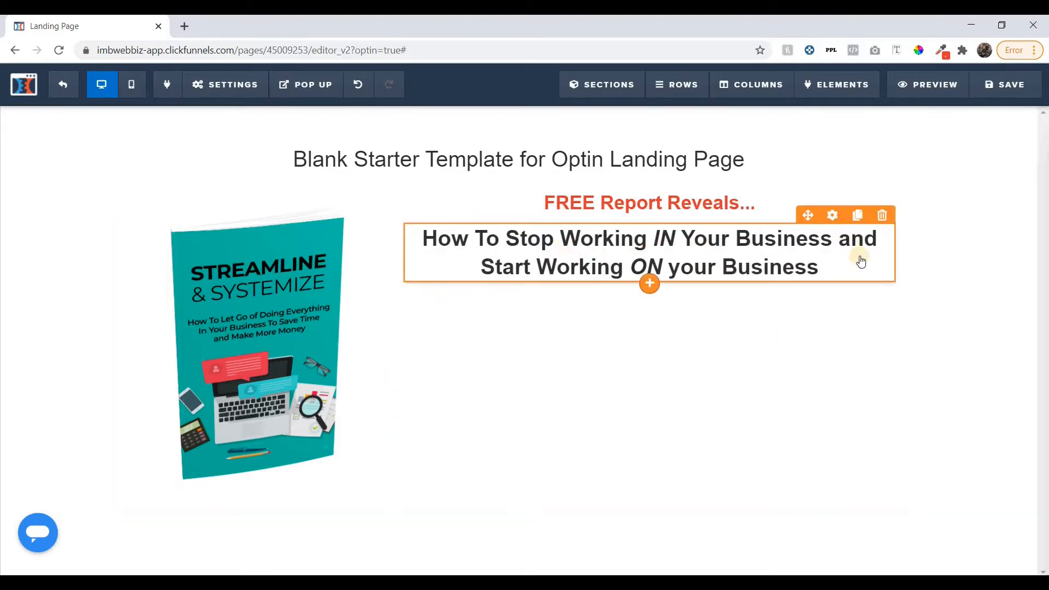
click(832, 215)
click(921, 261)
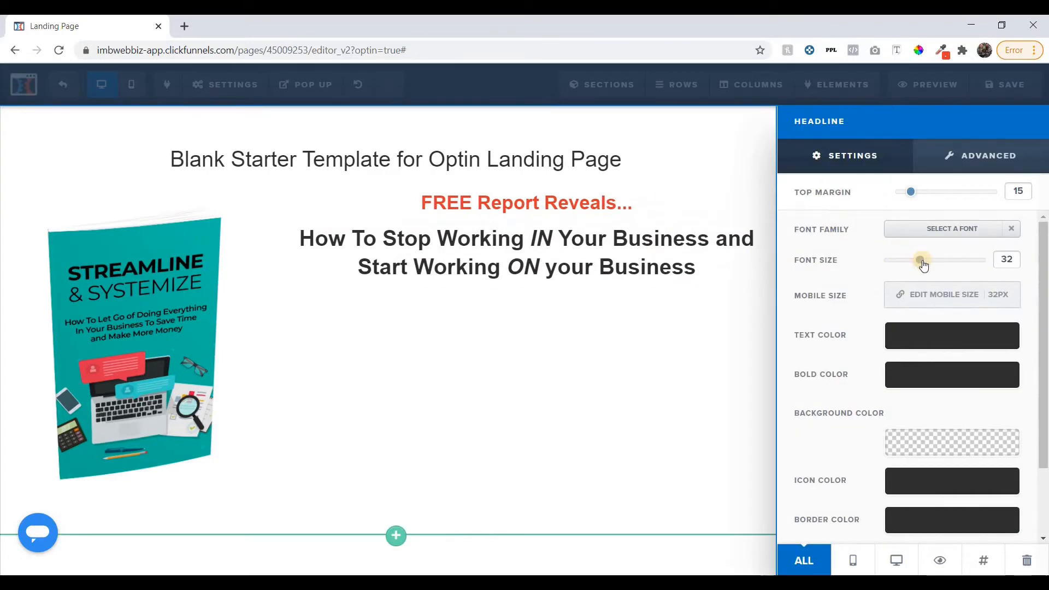
mouse_move(923, 265)
mouse_down()
mouse_move(944, 264)
mouse_move(933, 266)
mouse_up()
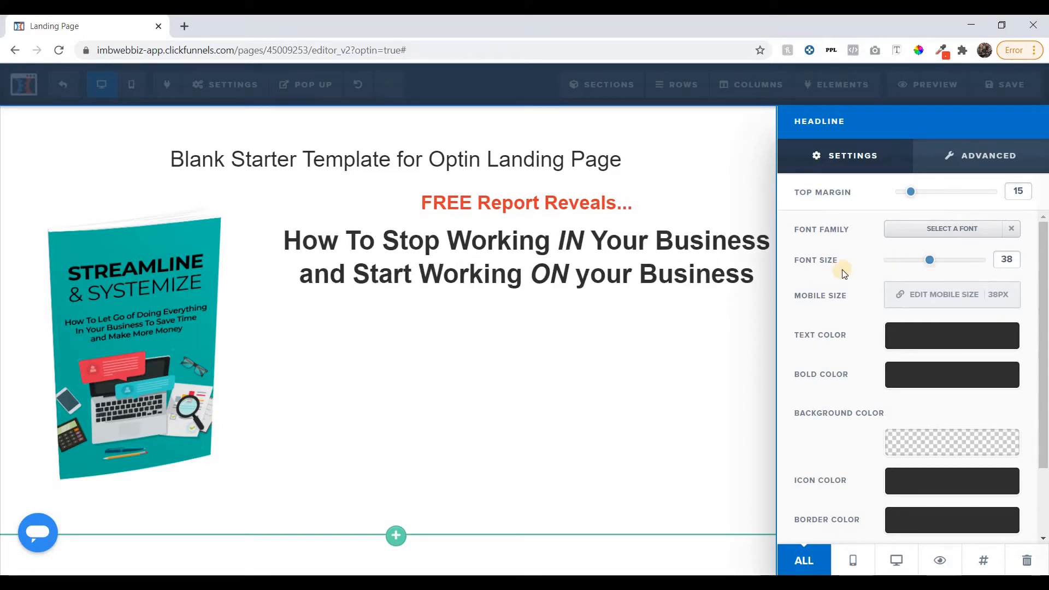
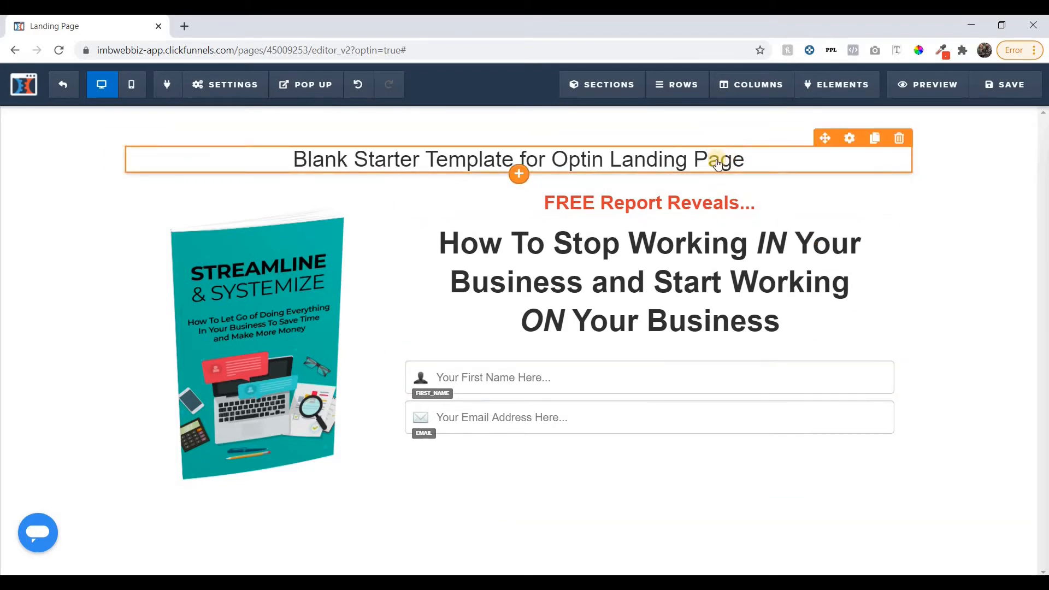
Add a progress bar element directly below the "Blank Starter Template for Optin Landing Page" headline.
click(298, 159)
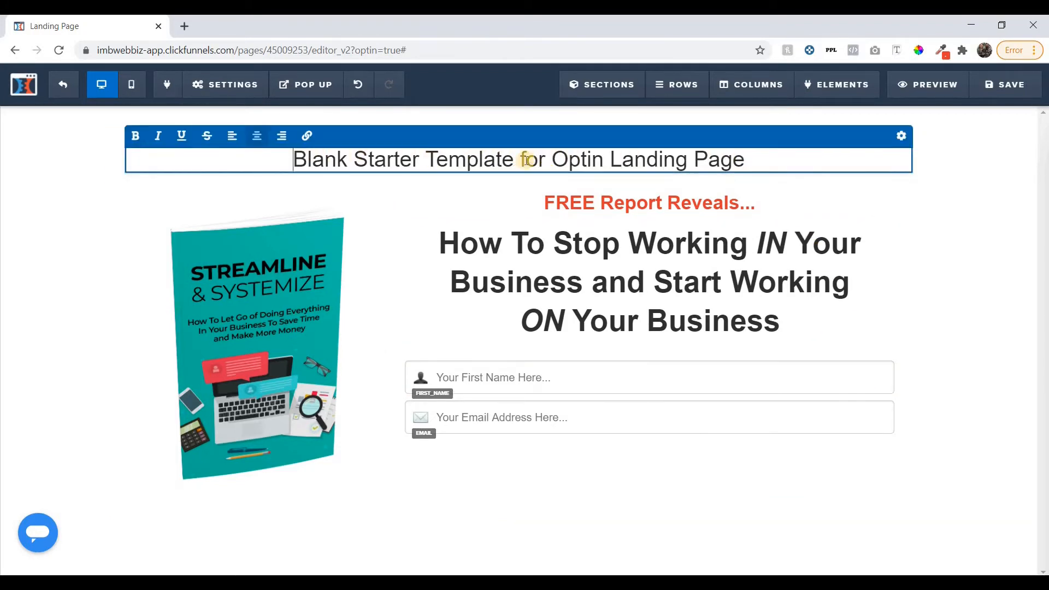
click(698, 176)
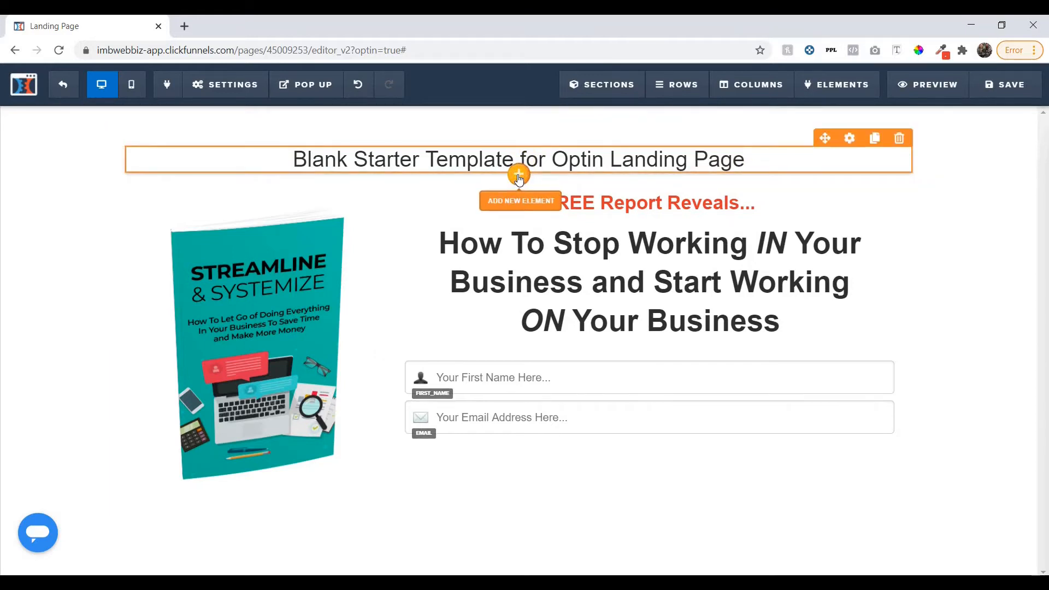
click(519, 175)
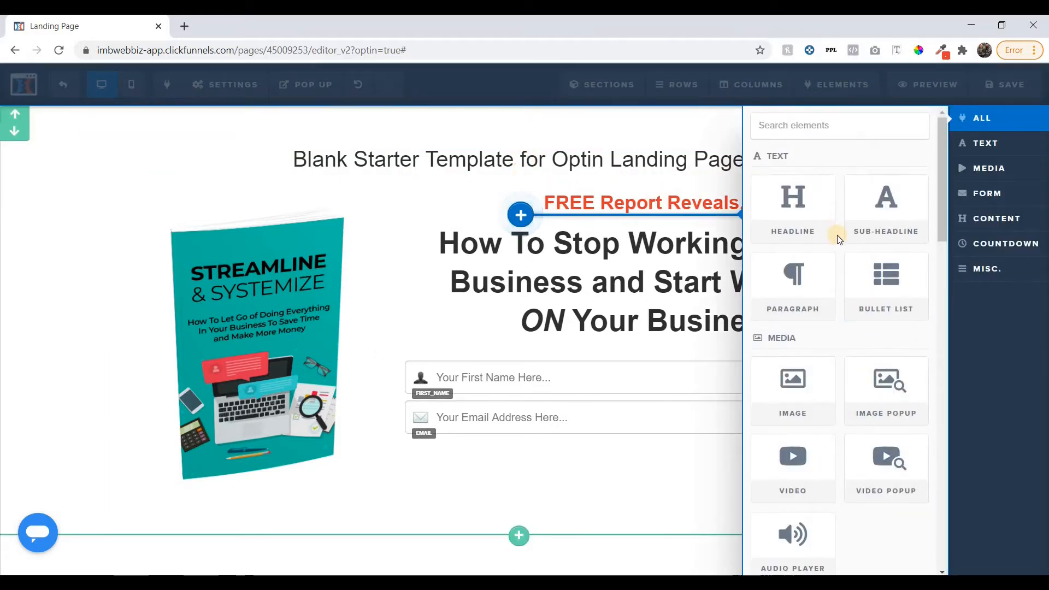
scroll(839, 239, down, 7)
scroll(837, 235, down, 12)
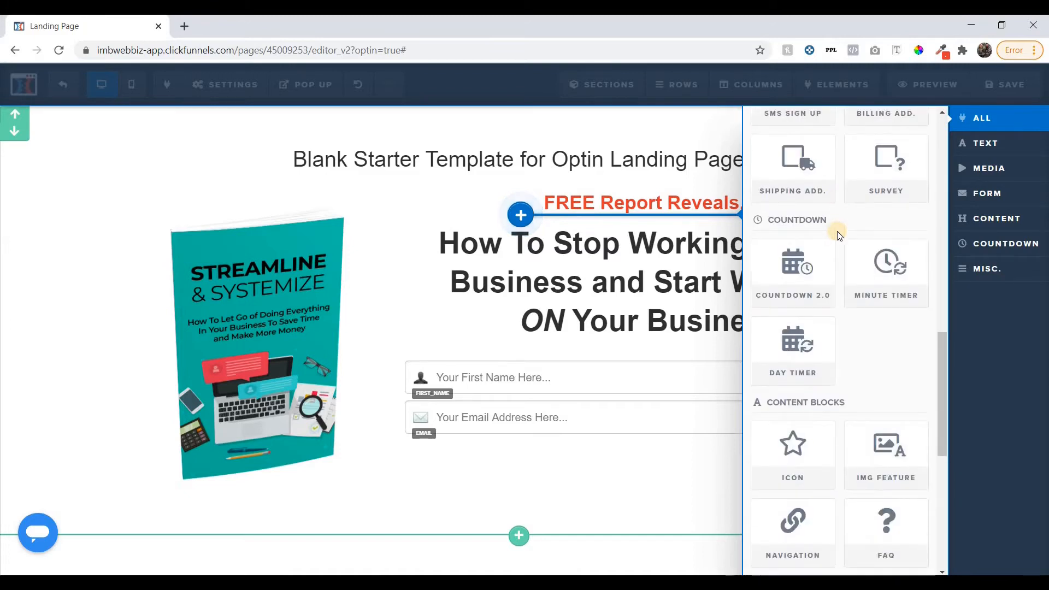
click(873, 339)
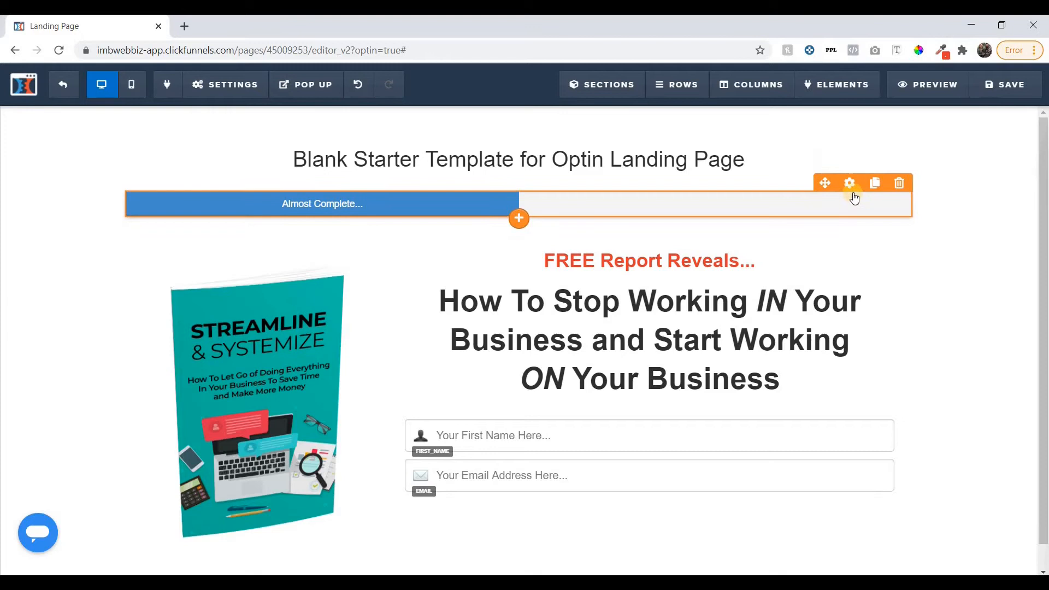
Change the progress bar's background color to teal and apply the Animated Stripes theme.
click(881, 201)
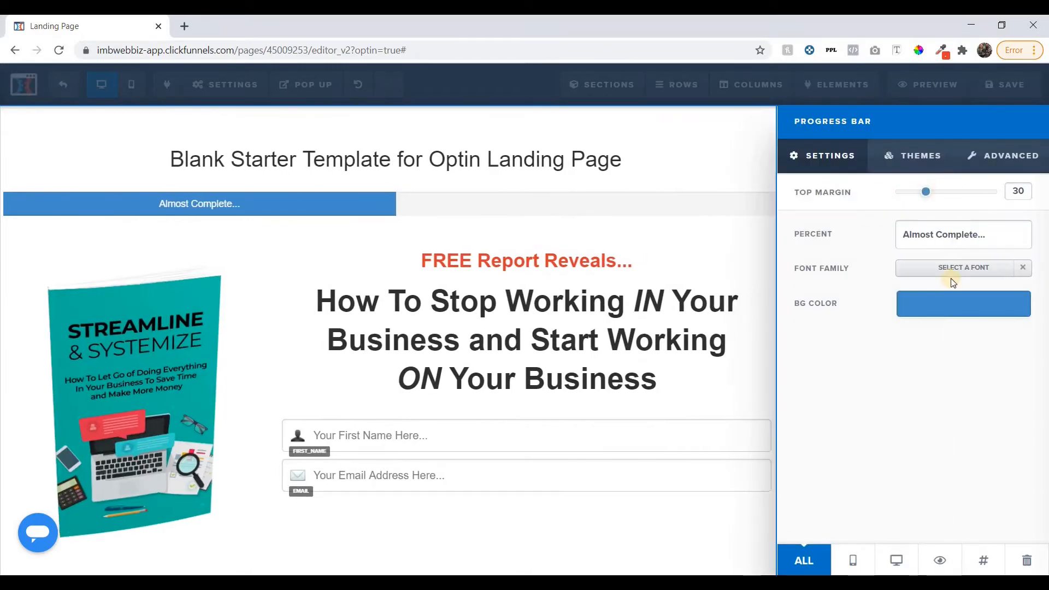
click(944, 305)
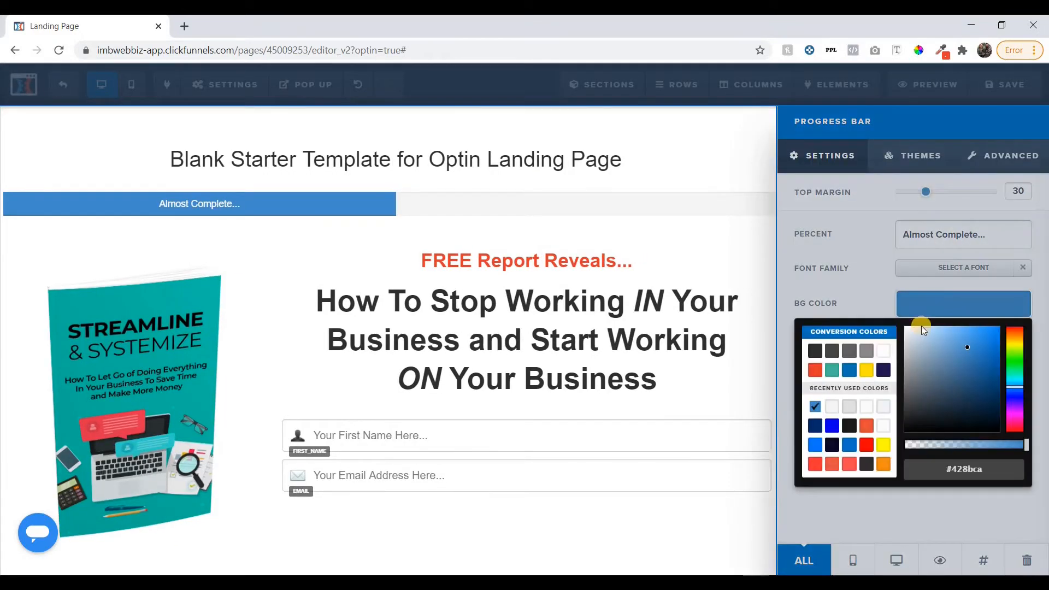
click(832, 371)
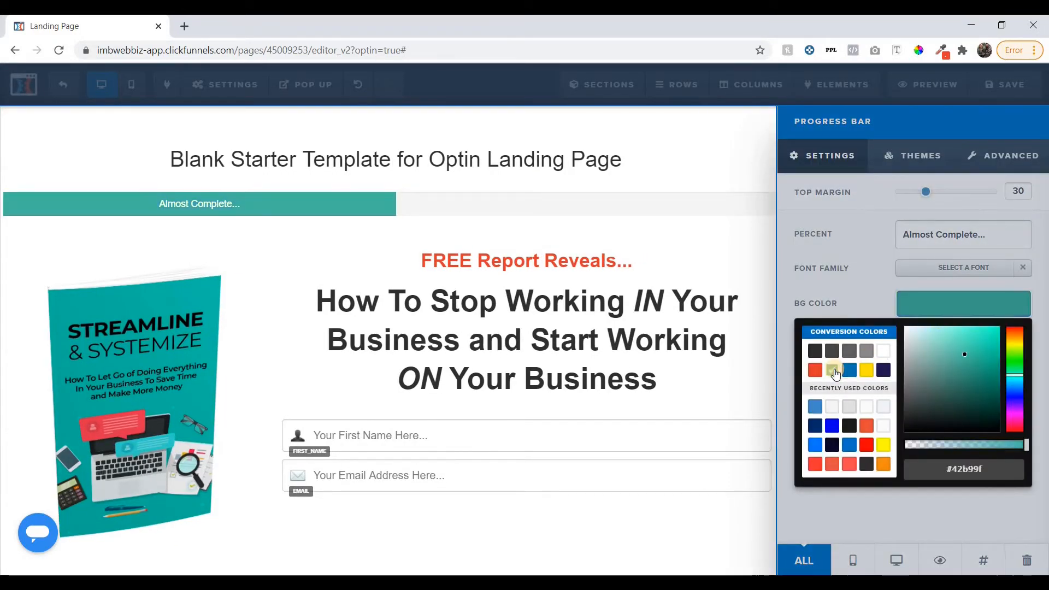
click(912, 156)
click(926, 154)
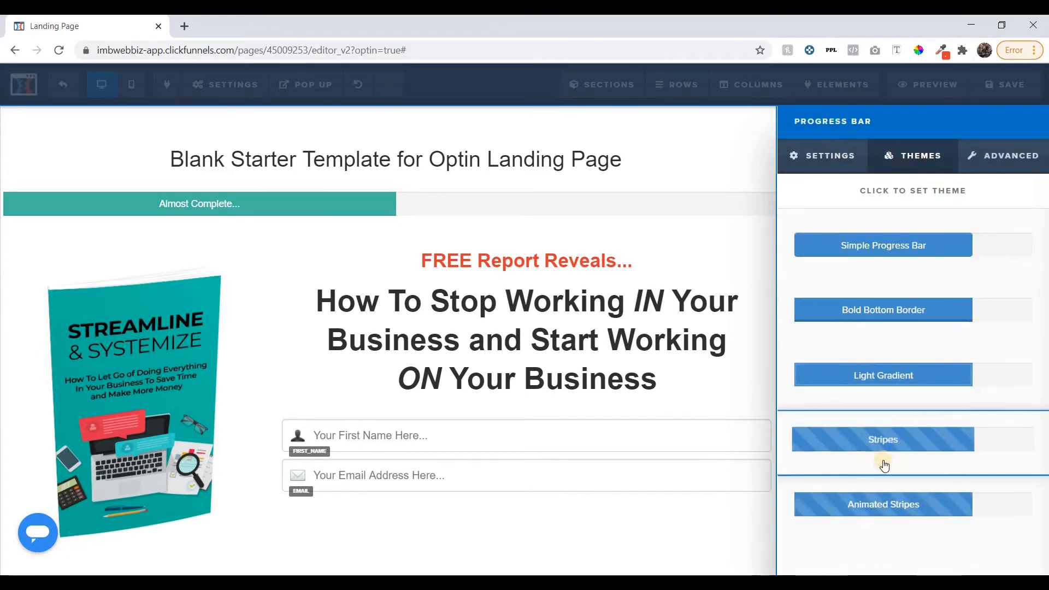
click(887, 496)
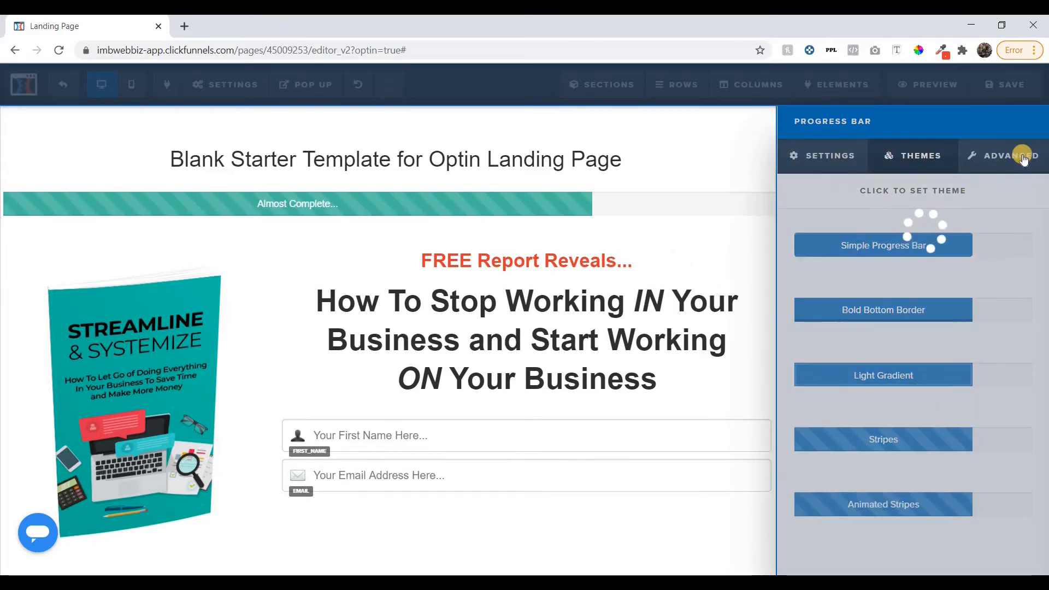
Set the progress bar's width to 90 Percent, its shadow to Mid Shadow and its corners to 20px.
click(1019, 157)
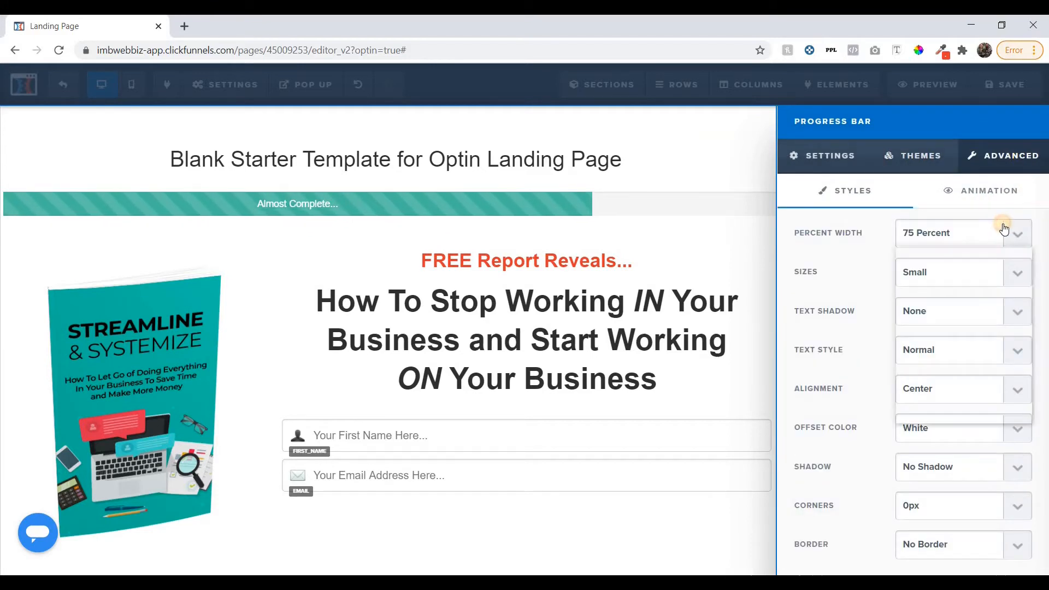
click(955, 390)
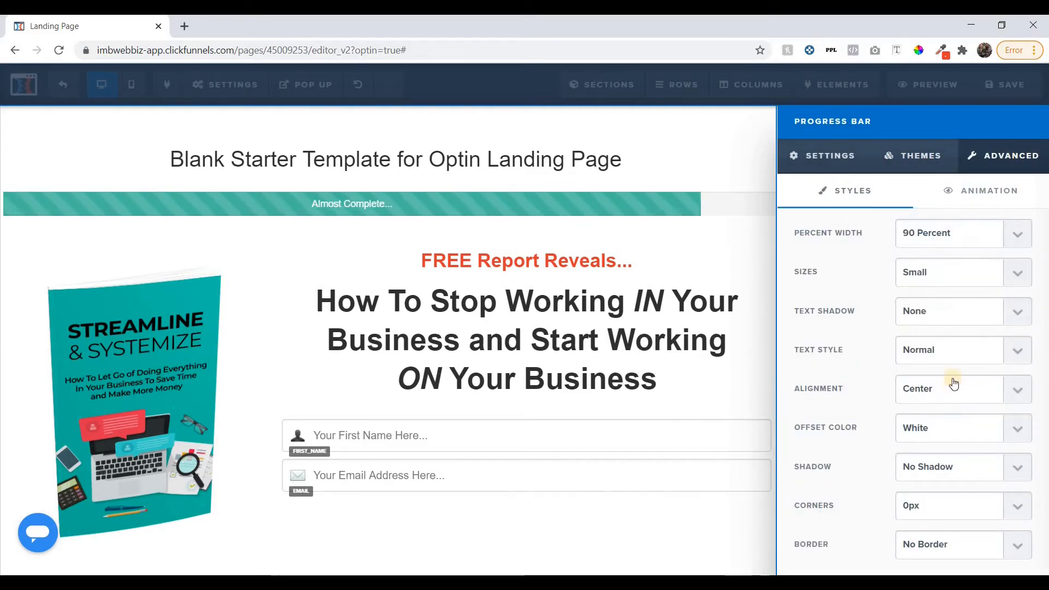
click(923, 471)
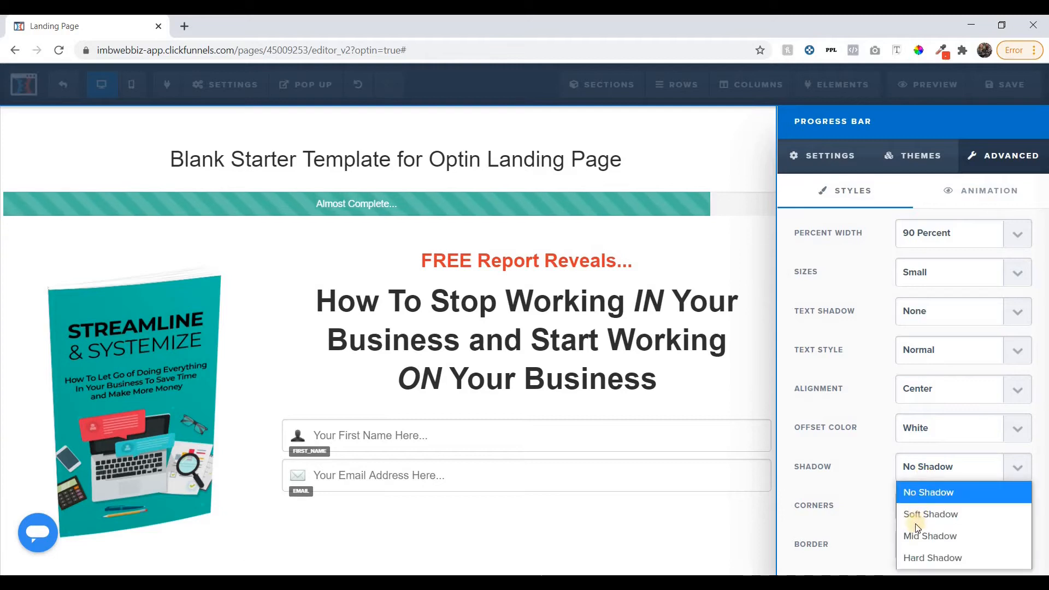
click(918, 535)
click(921, 512)
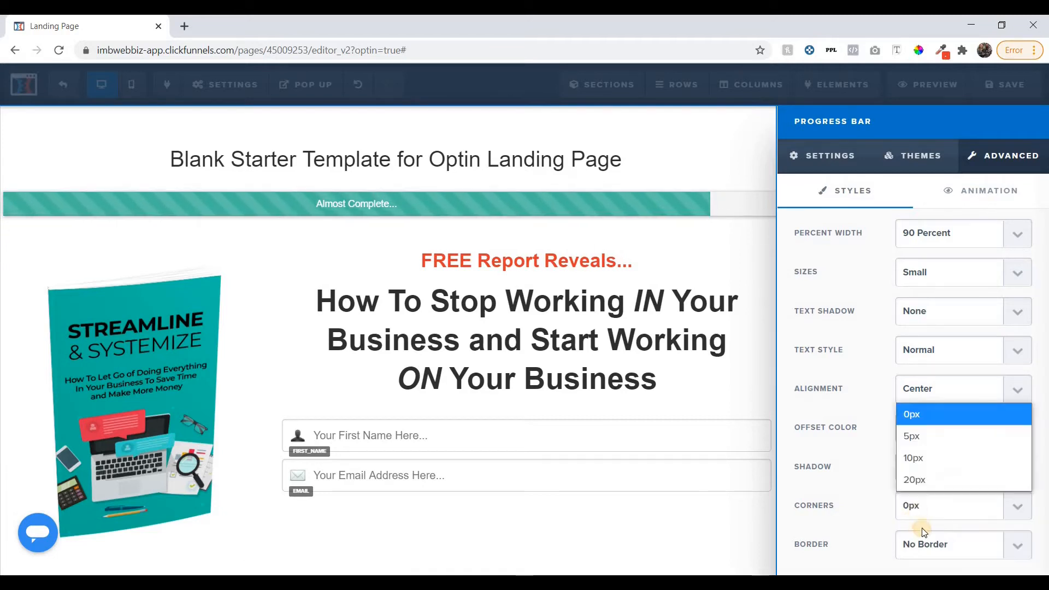
click(923, 479)
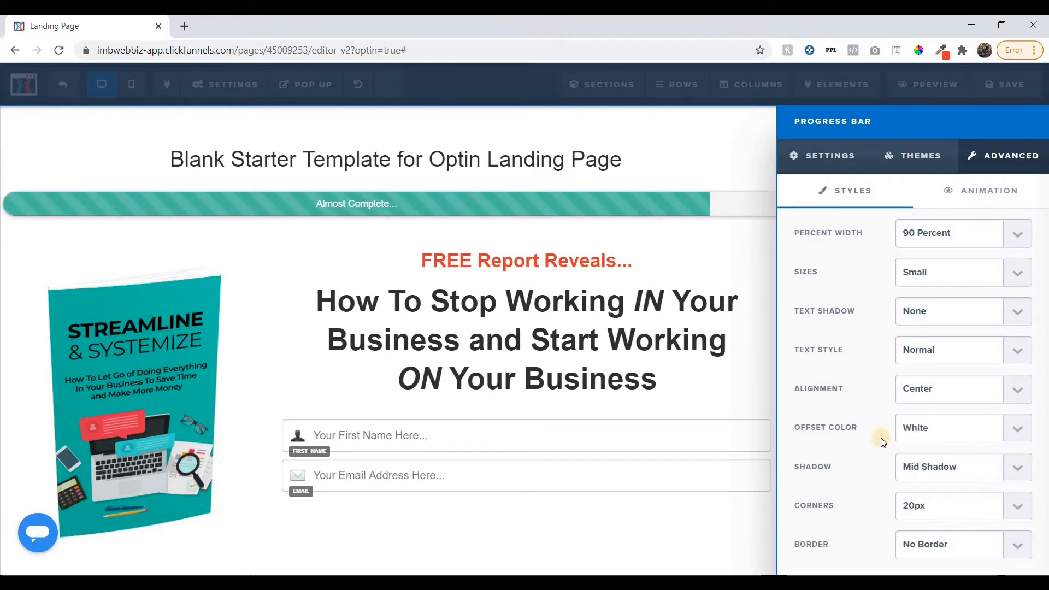
click(762, 327)
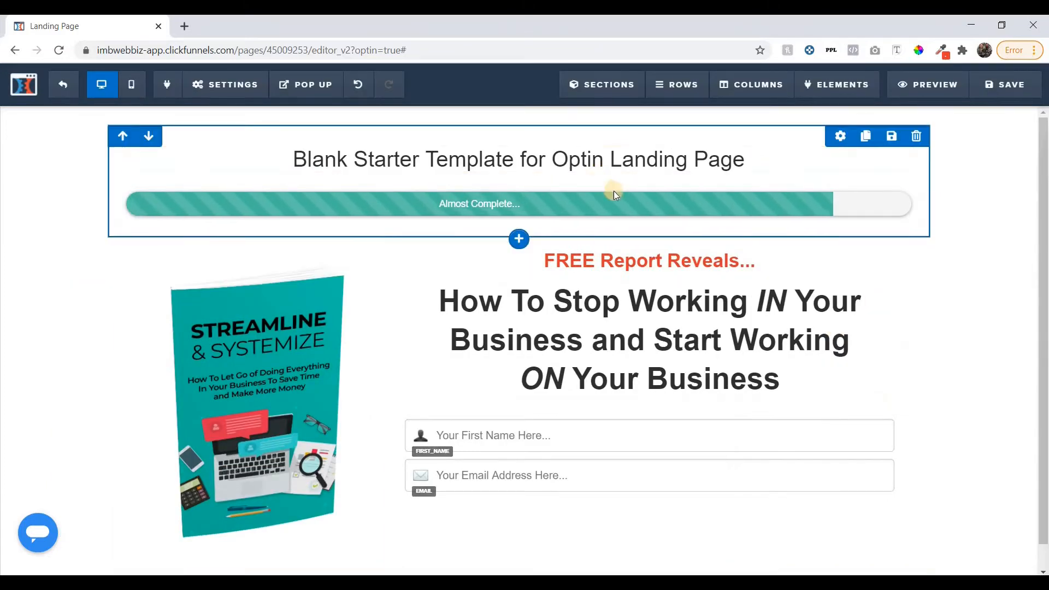
Delete the "Blank Starter Template for Optin Landing Page" headline above the progress bar.
mouse_move(763, 159)
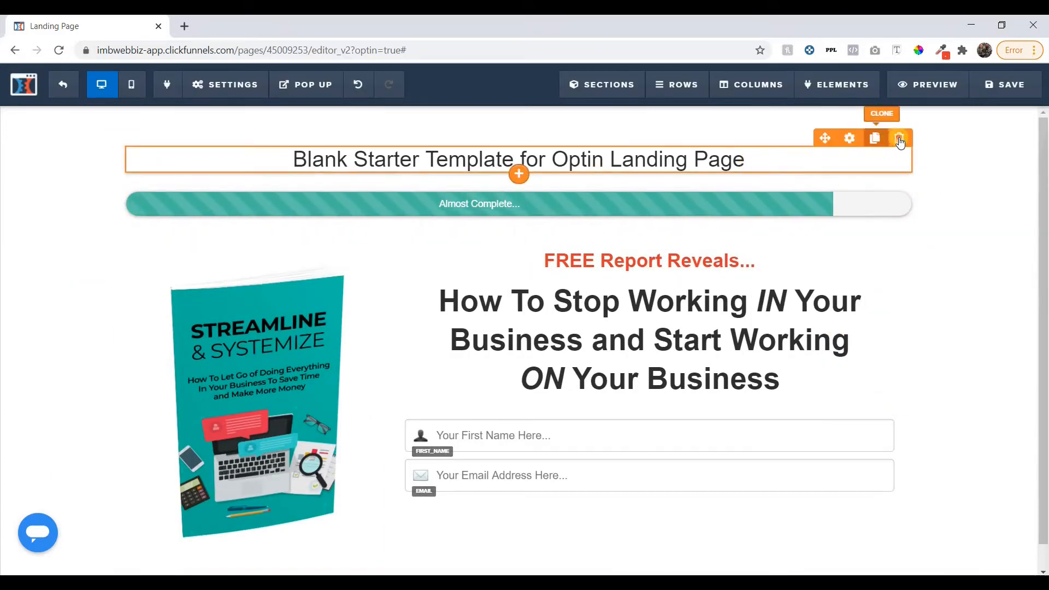
click(900, 140)
click(605, 129)
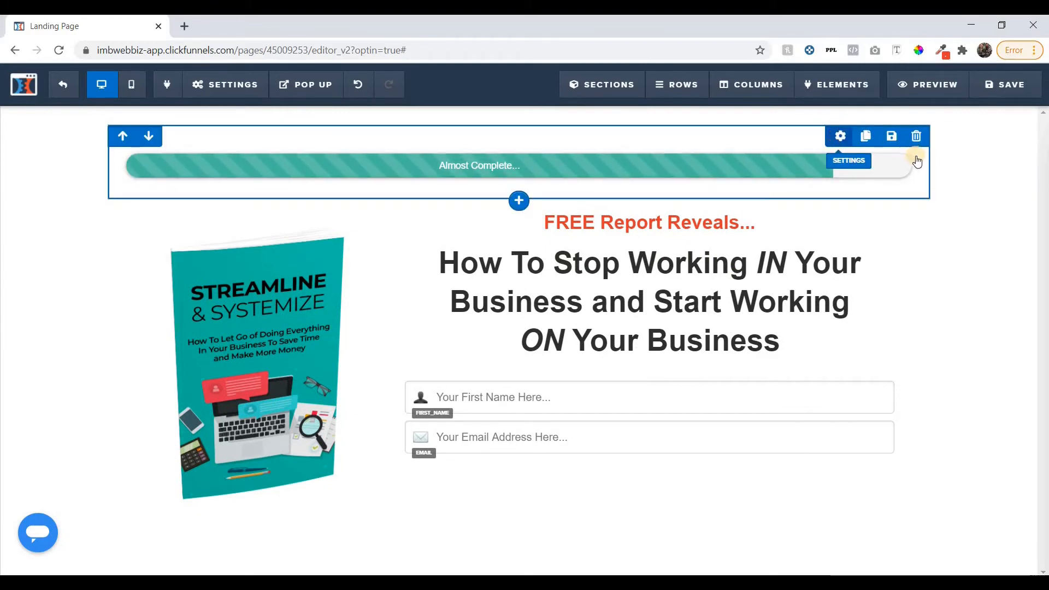
Set the progress bar's top margin to 0.
click(682, 145)
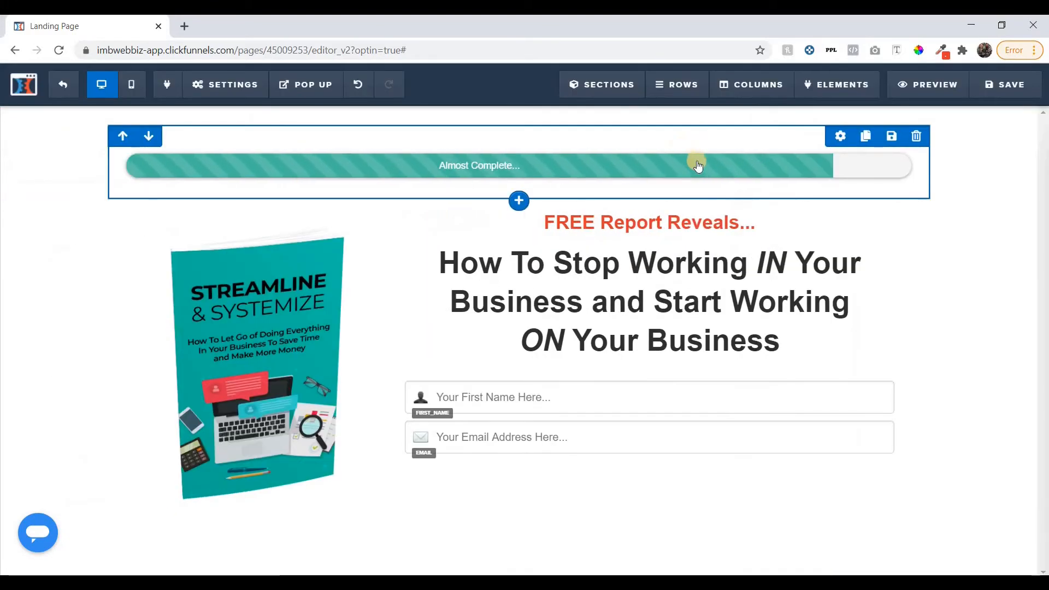
click(902, 170)
drag(917, 188, 879, 191)
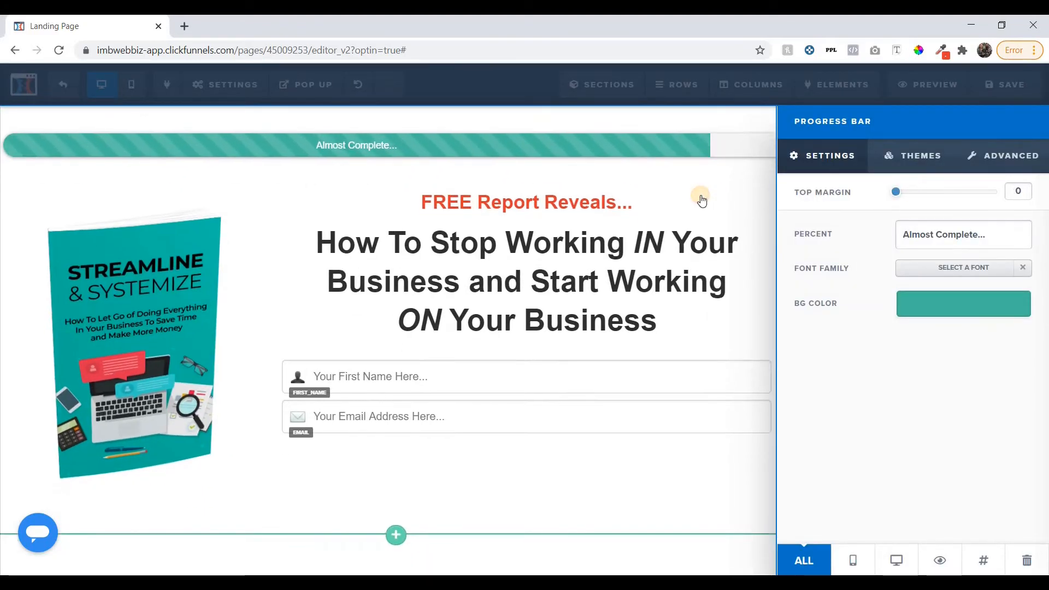
click(701, 199)
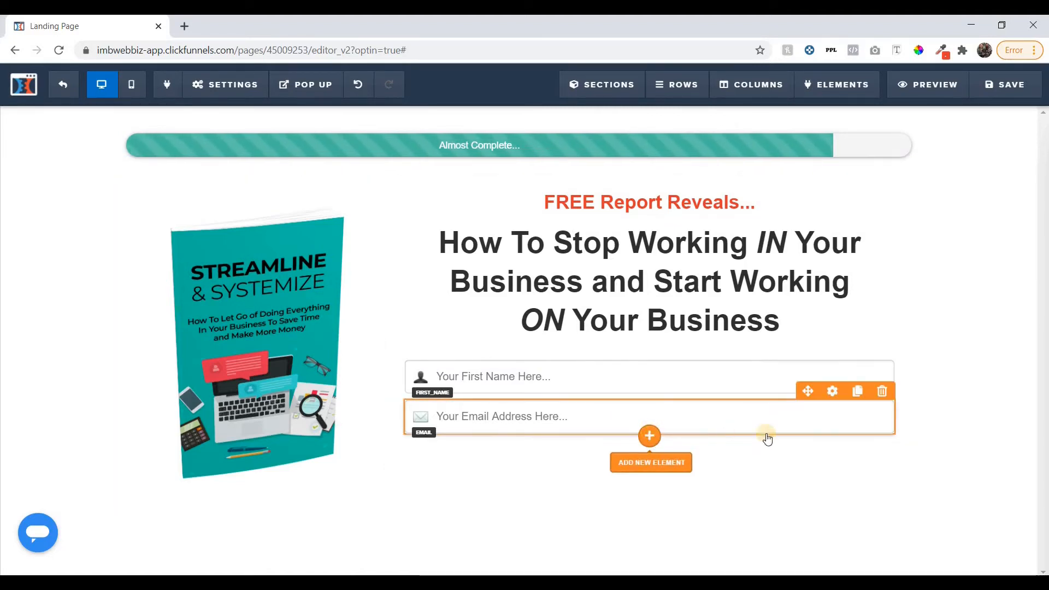
Add a button below the email address field with the text "Get Instant Access".
scroll(842, 329, down, 5)
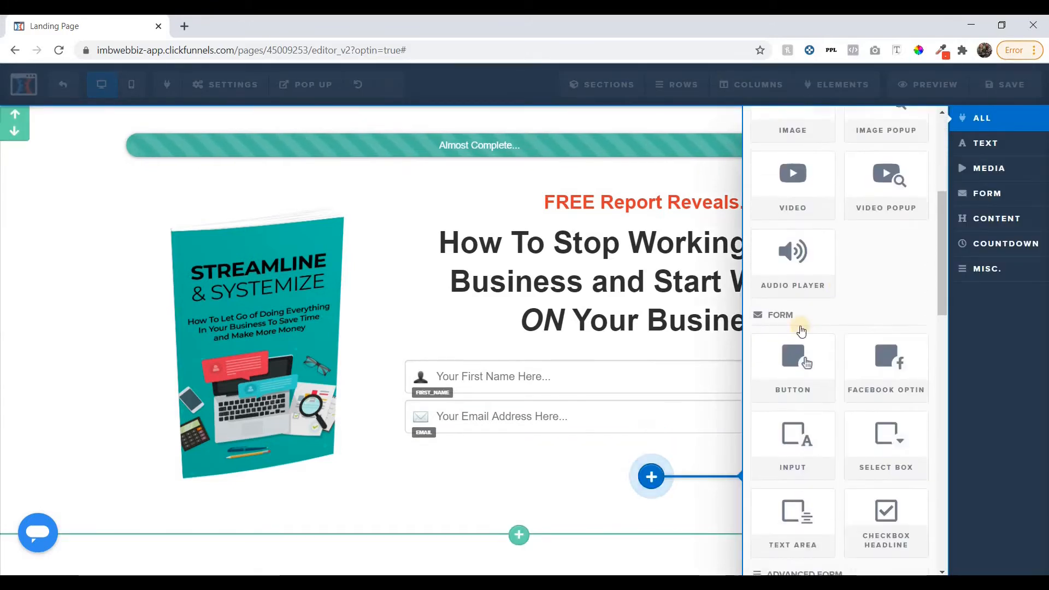
click(799, 335)
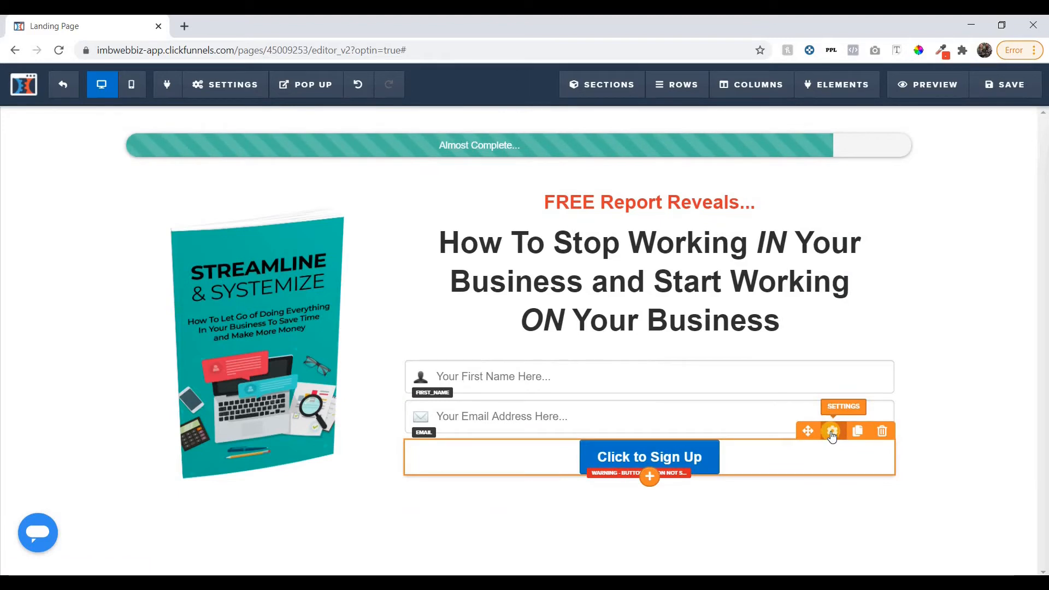
click(831, 432)
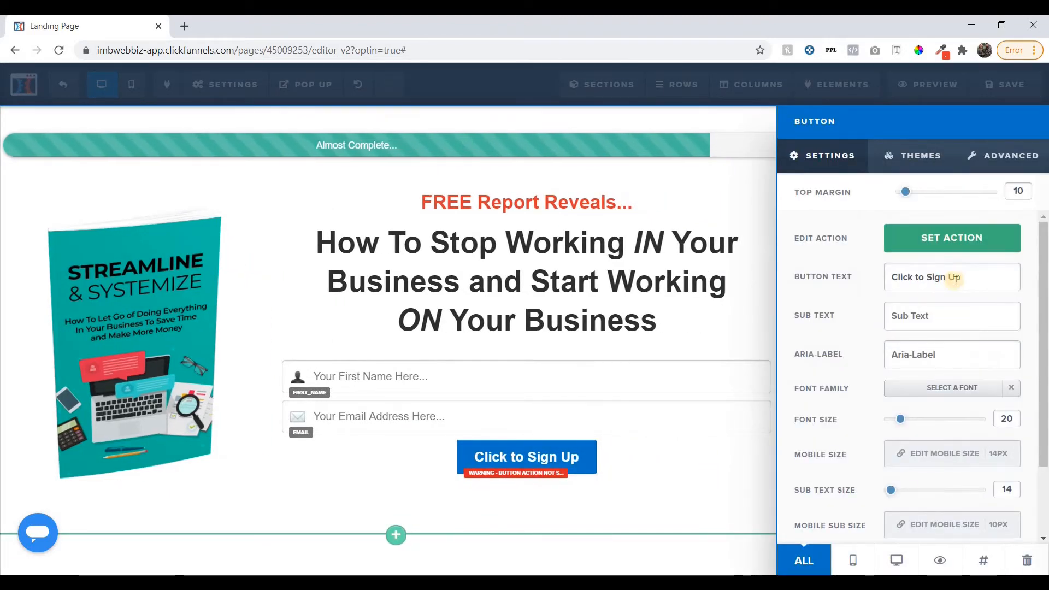
drag(967, 280, 889, 287)
text(Ge)
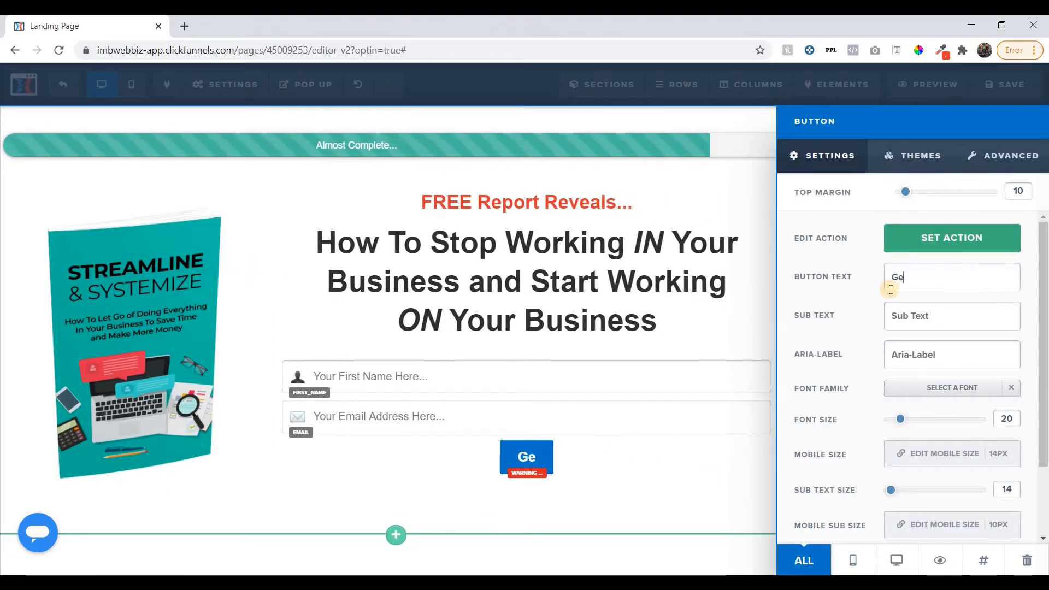
text(t Instant Access)
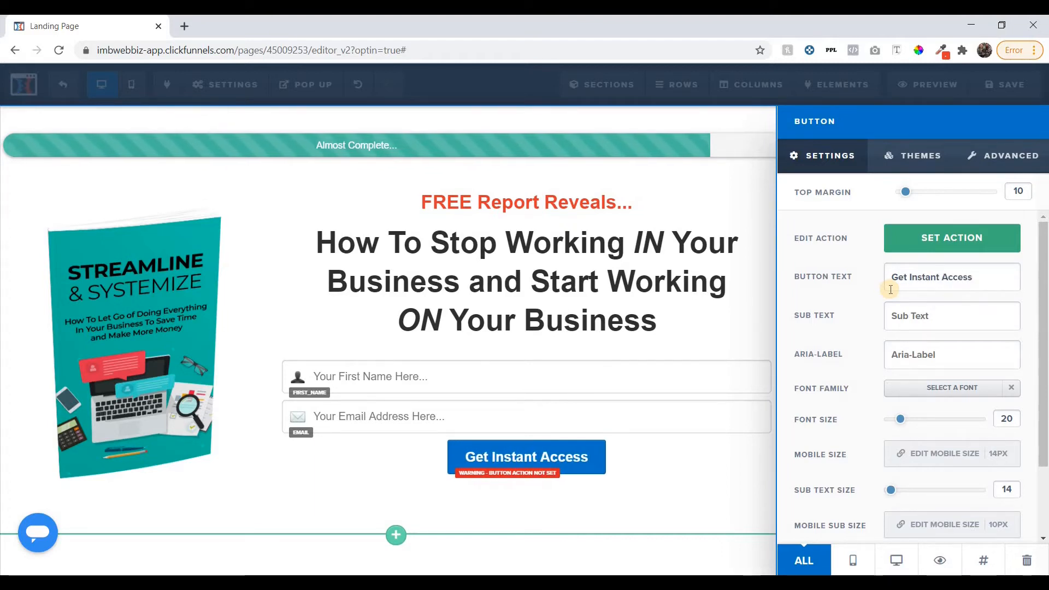
Set the "Get Instant Access" button's font size to 40 and its background color to the red conversion color.
click(908, 419)
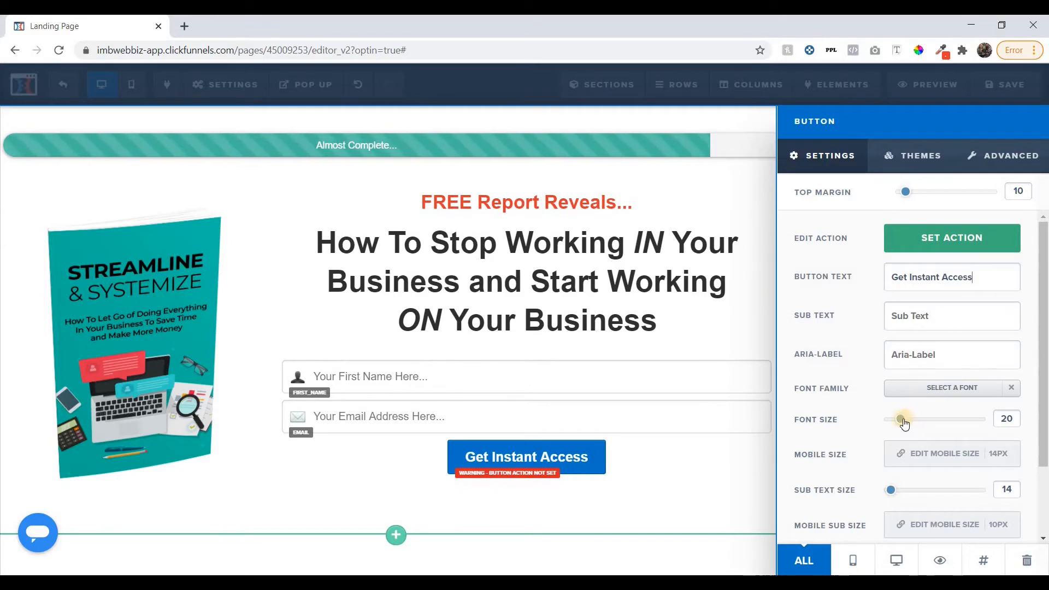
drag(902, 423, 935, 427)
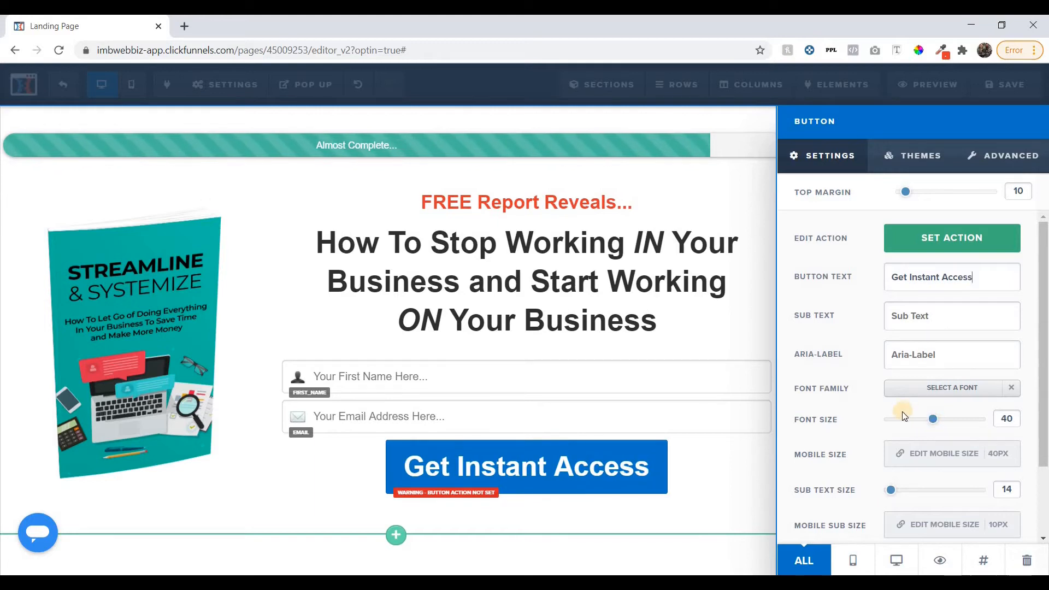
scroll(902, 412, down, 2)
click(932, 509)
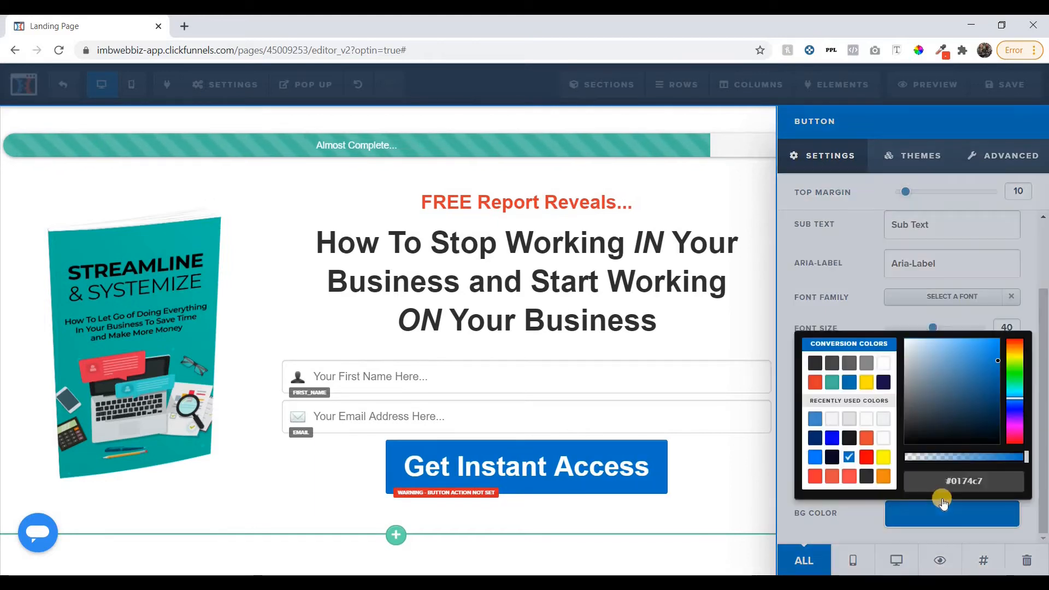
click(814, 380)
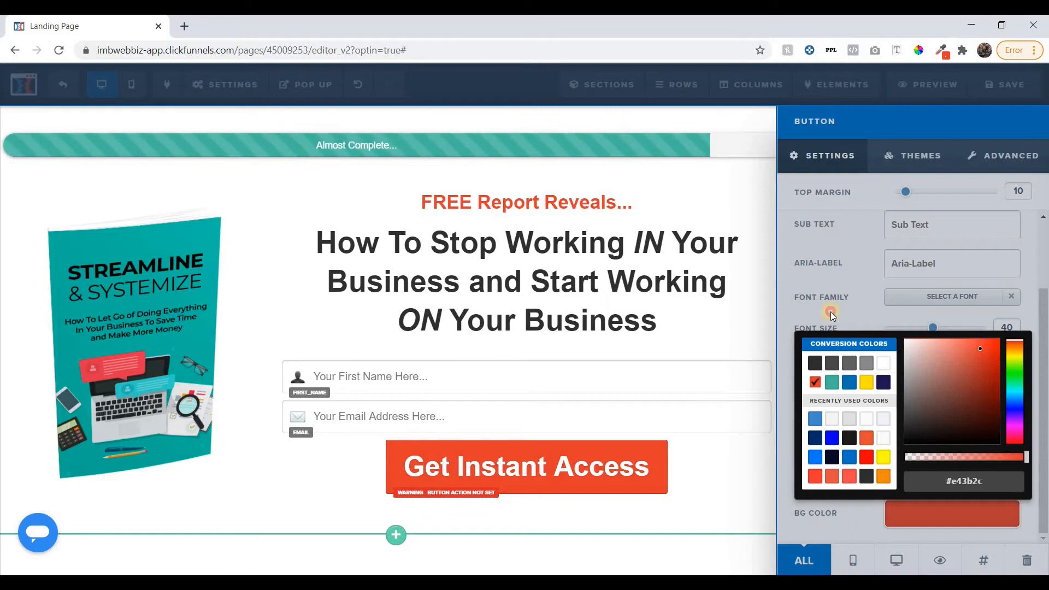
Set the "Get Instant Access" button's action to Submit Order / Submit Form.
scroll(918, 262, up, 2)
click(909, 243)
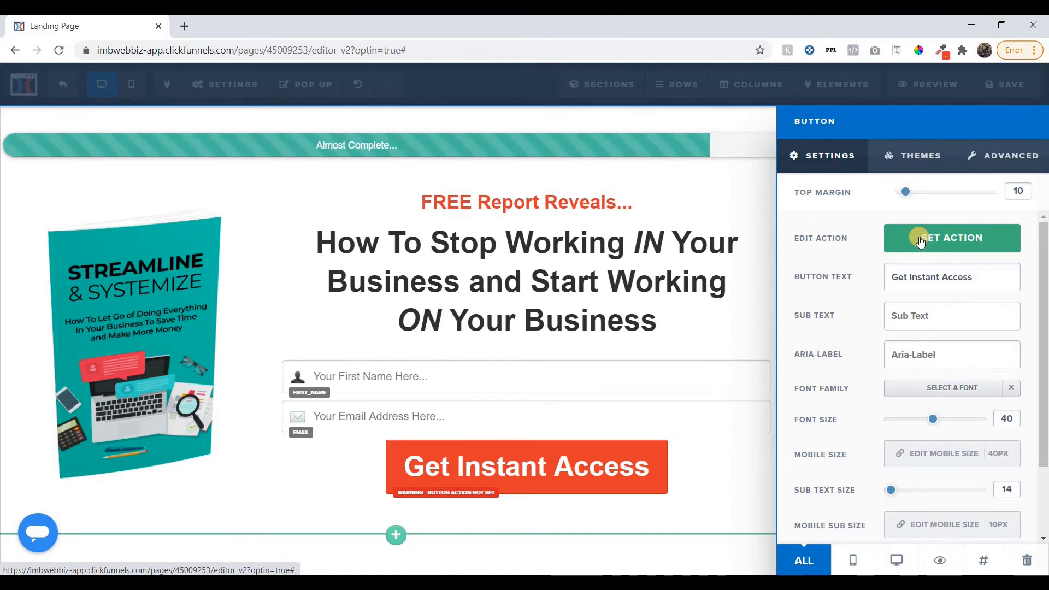
click(947, 246)
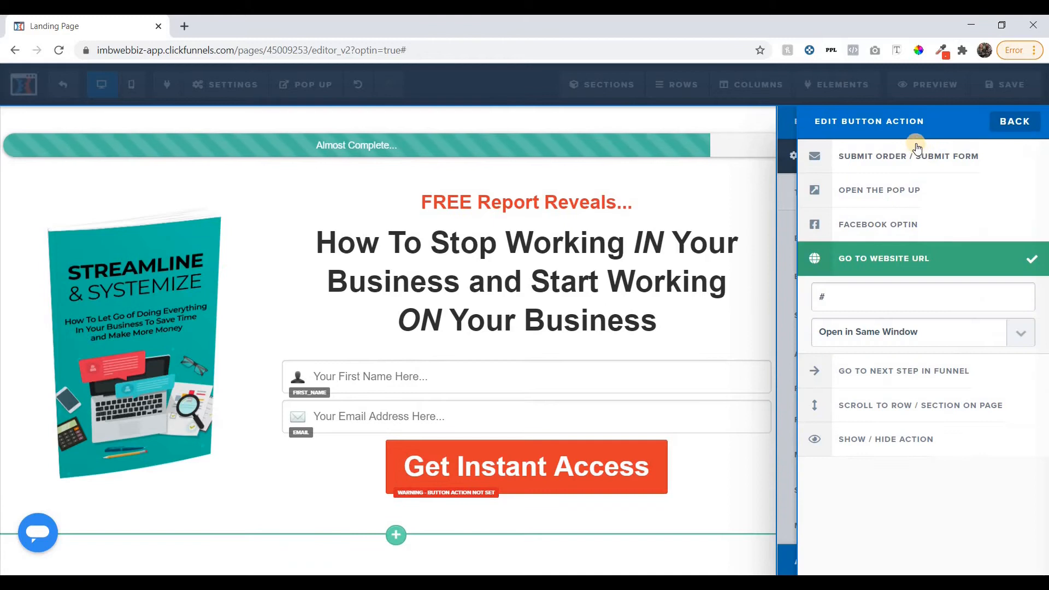
click(904, 159)
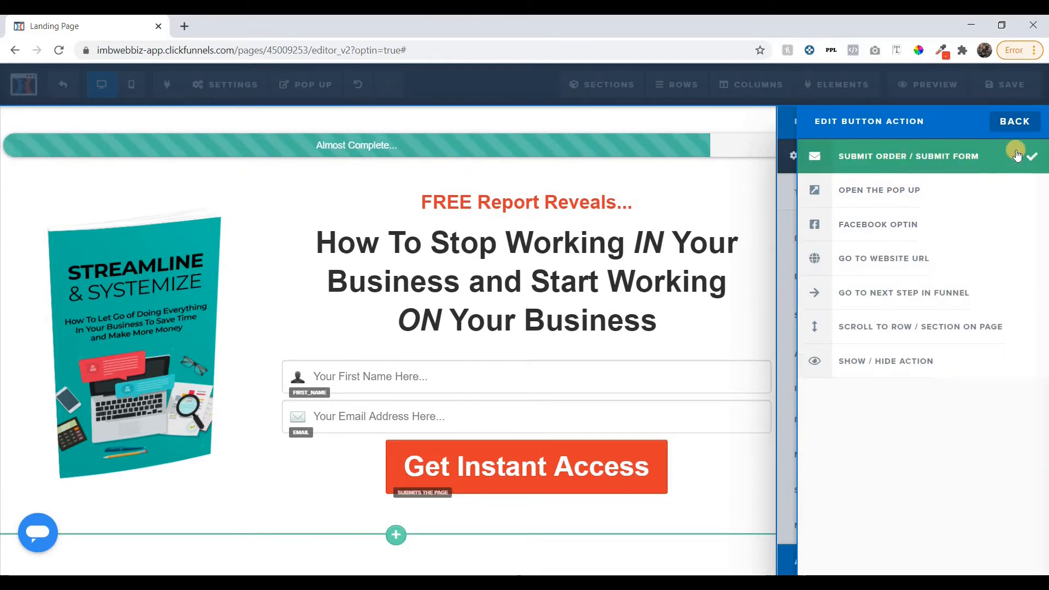
click(1014, 120)
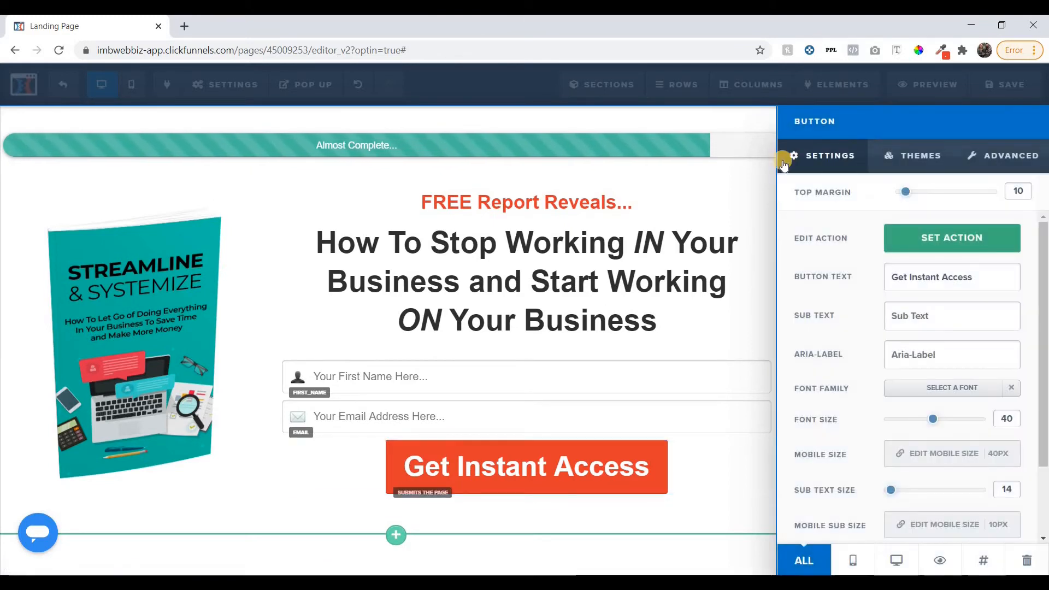
click(580, 396)
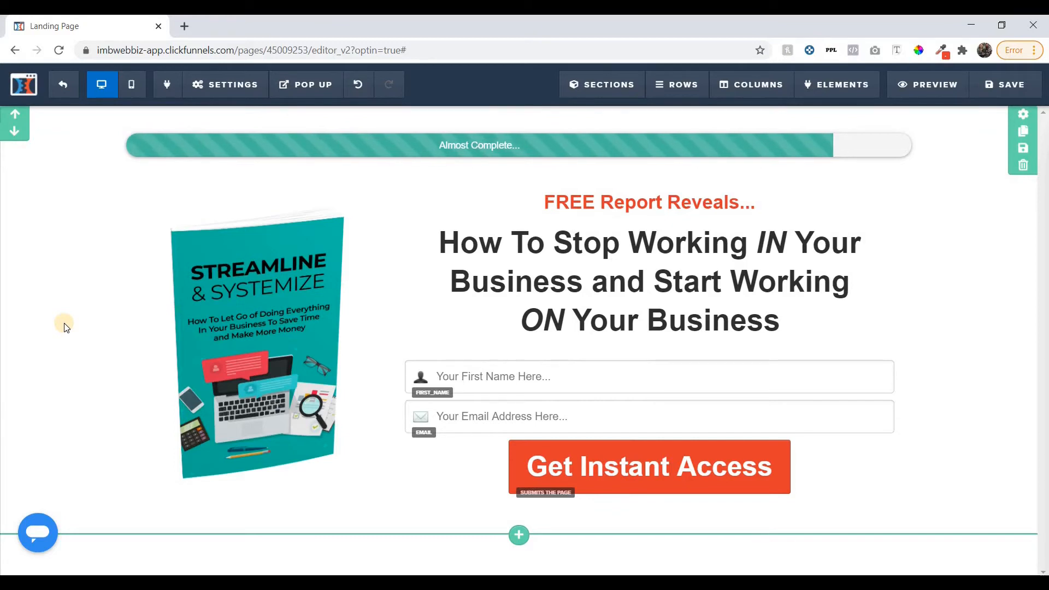
Switch to the mobile view and examine the page layout from the progress bar to the button.
click(126, 89)
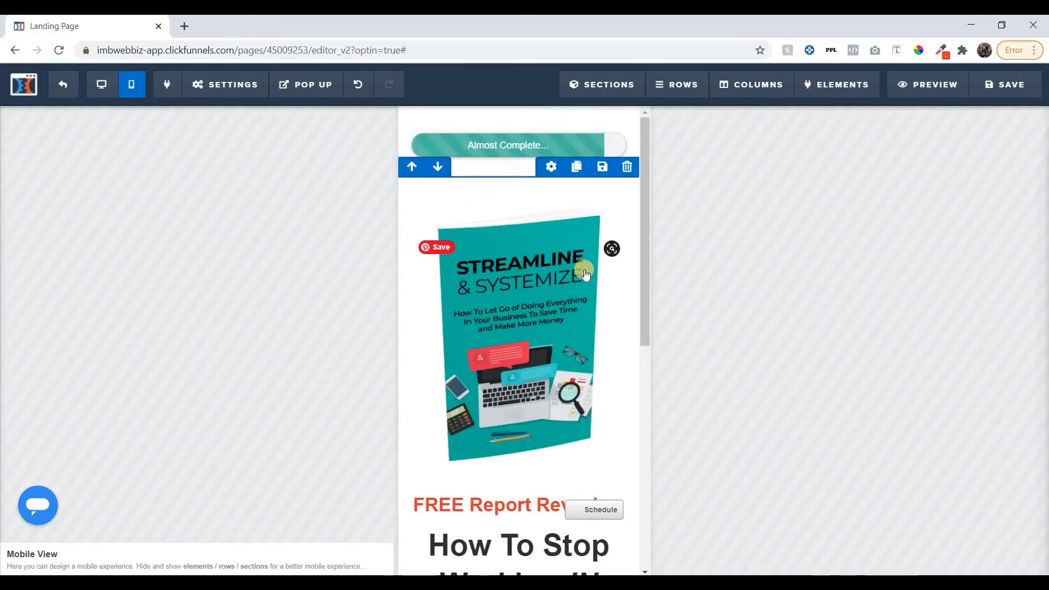
scroll(585, 275, down, 8)
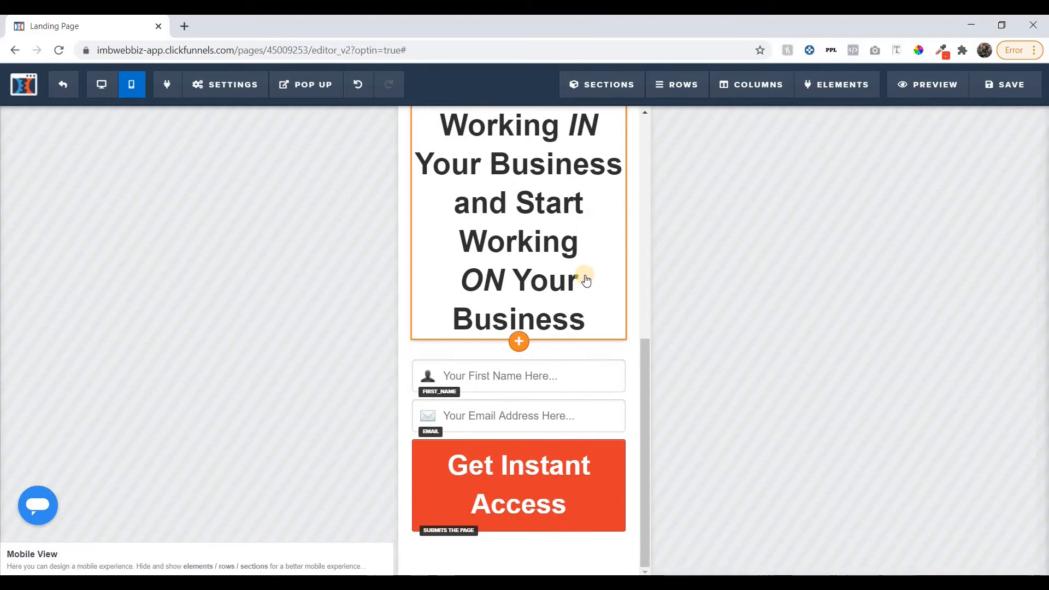
scroll(585, 279, up, 8)
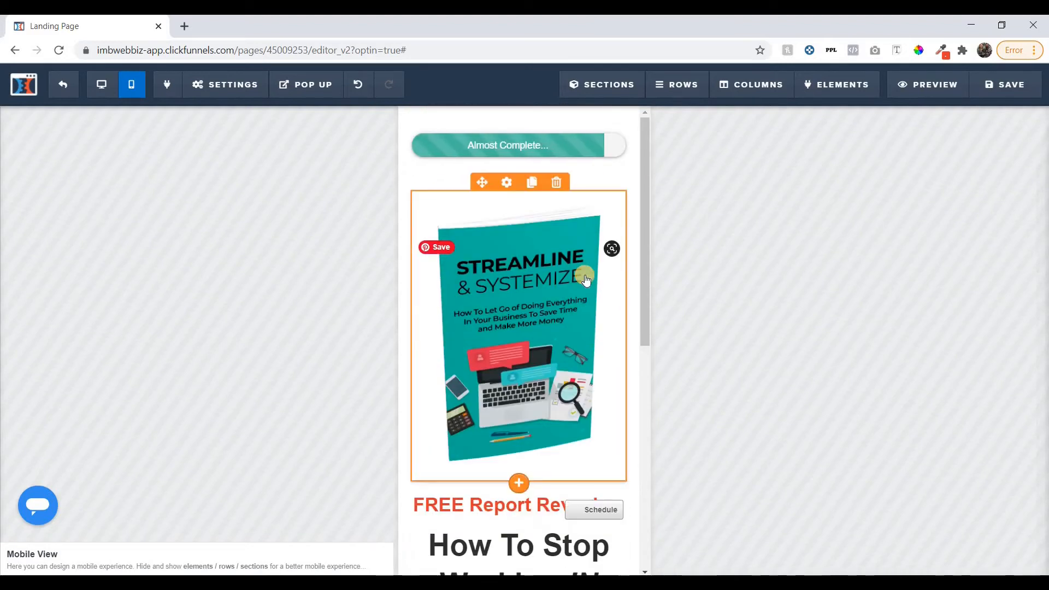
scroll(550, 329, down, 8)
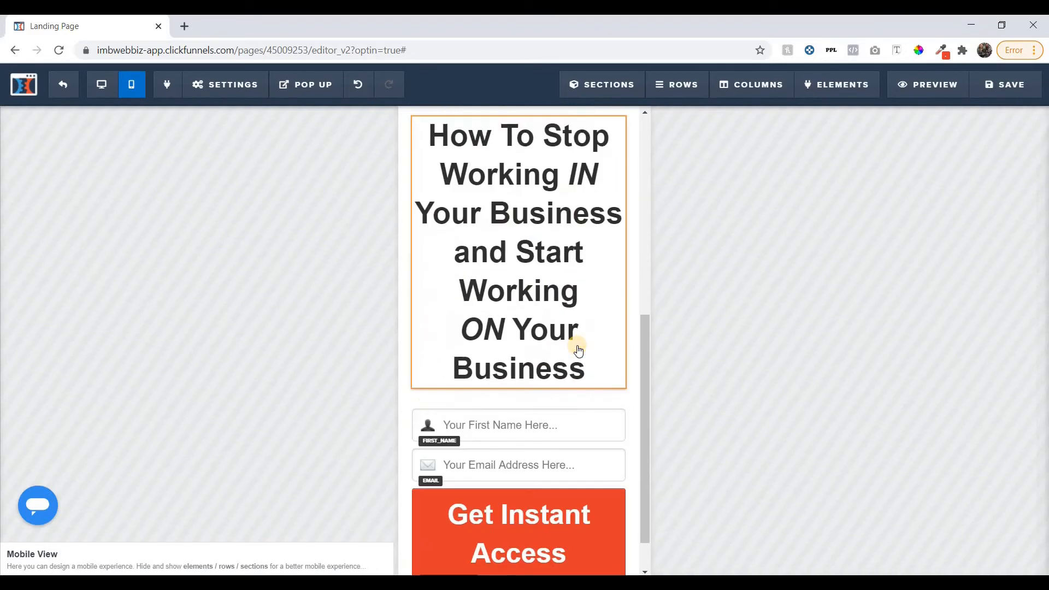
scroll(570, 339, up, 1)
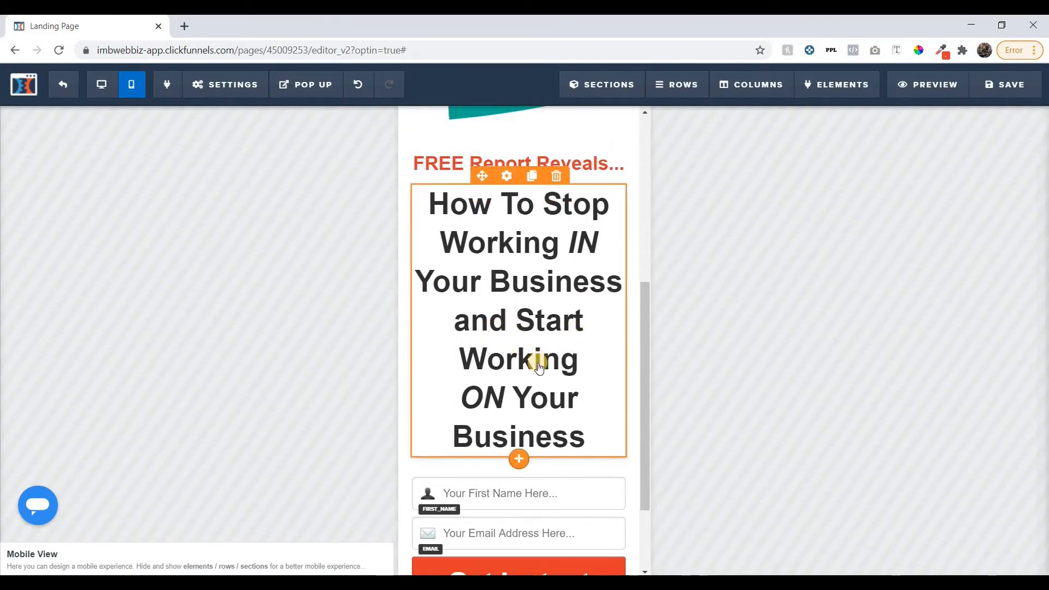
Duplicate the "FREE Report Reveals..." sub-headline in the mobile view and move the copy above the book image.
scroll(537, 364, up, 5)
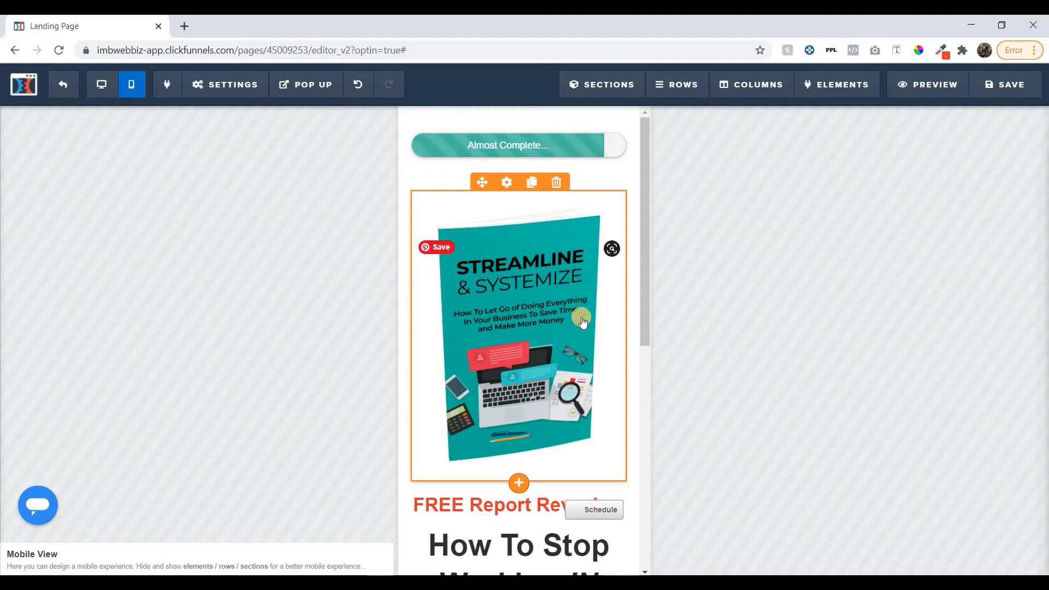
click(104, 95)
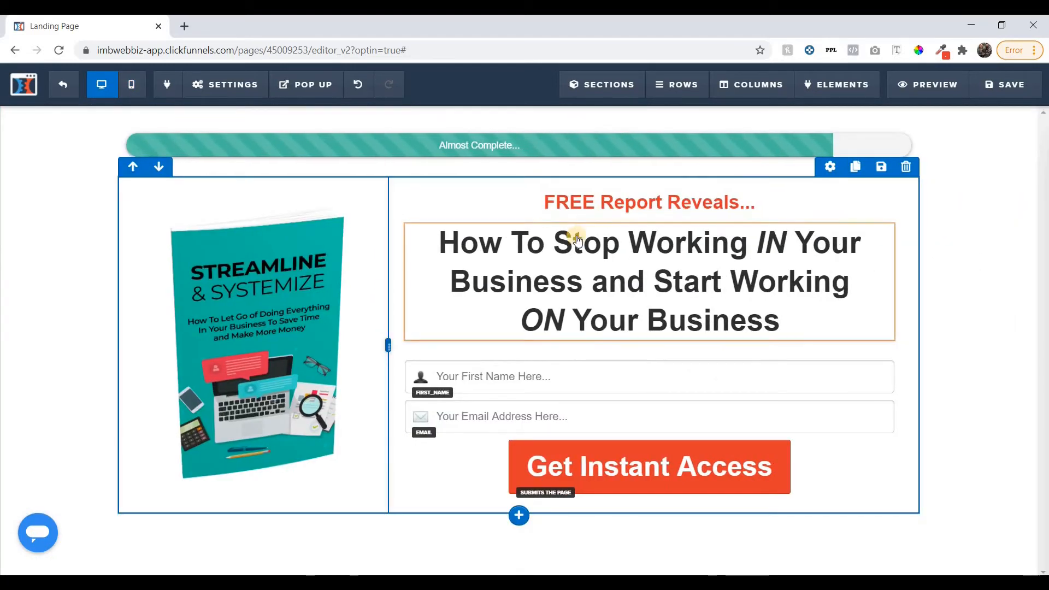
click(131, 84)
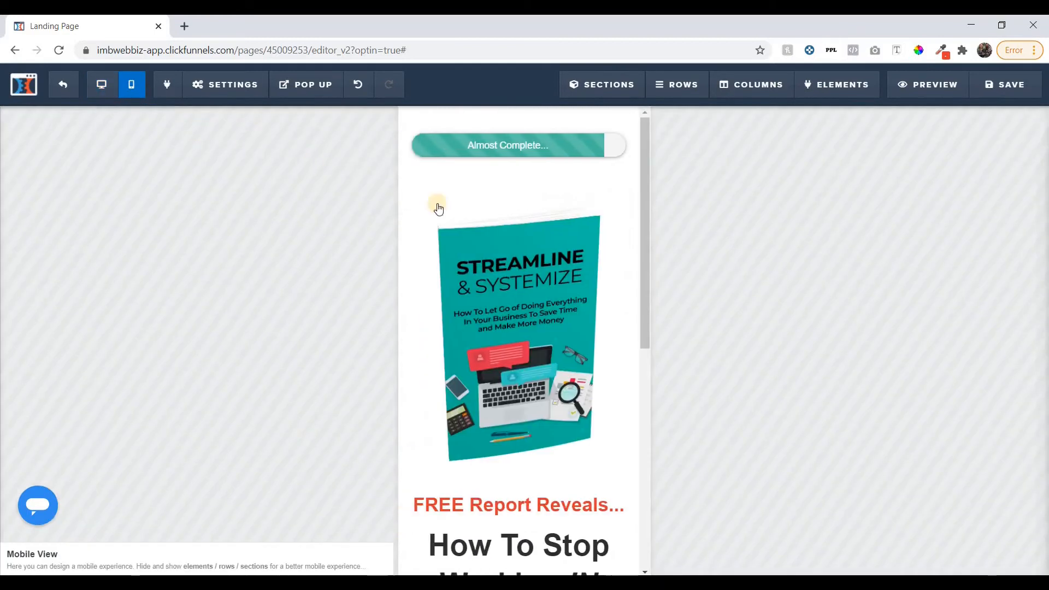
scroll(519, 213, down, 6)
scroll(512, 241, up, 1)
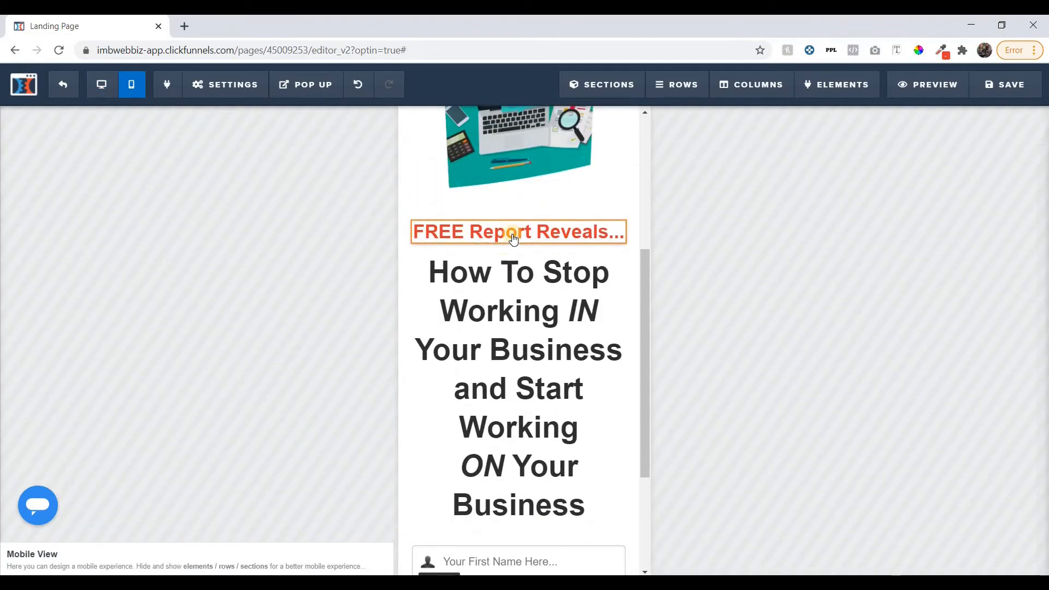
mouse_move(513, 239)
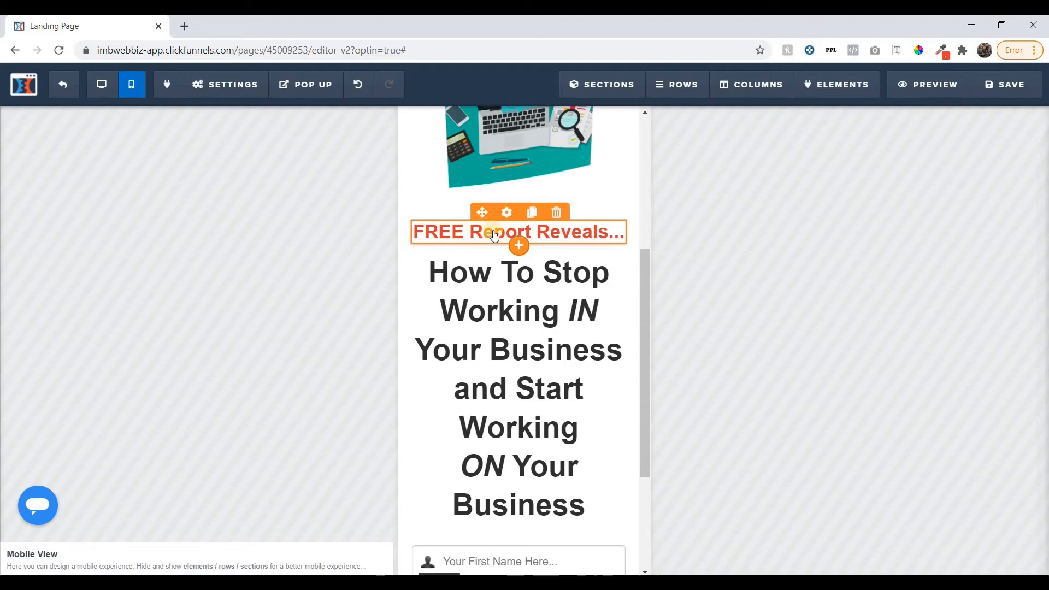
click(532, 213)
scroll(524, 339, up, 2)
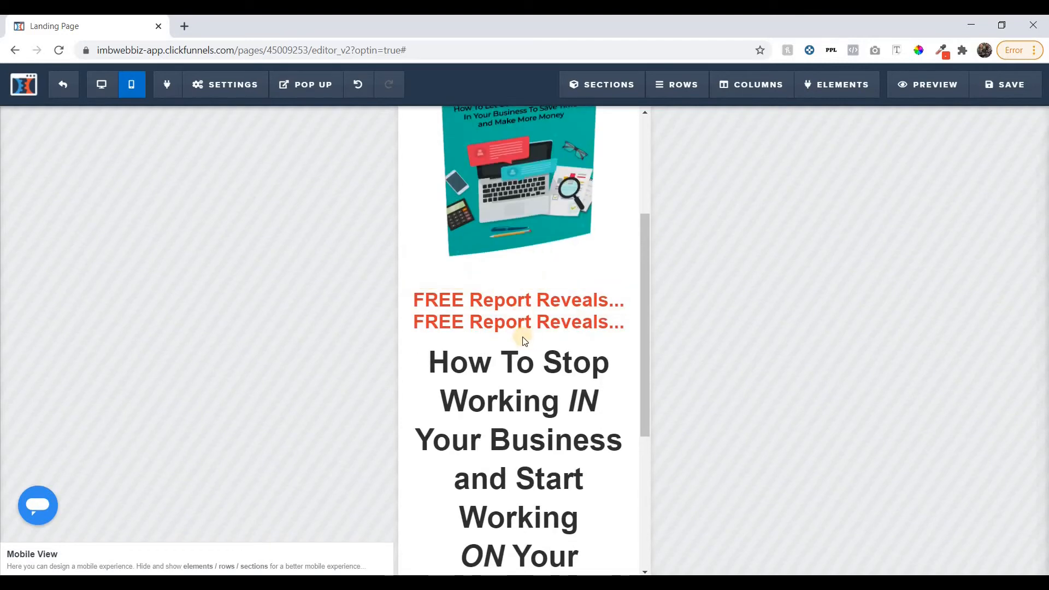
scroll(543, 382, up, 3)
scroll(546, 470, up, 2)
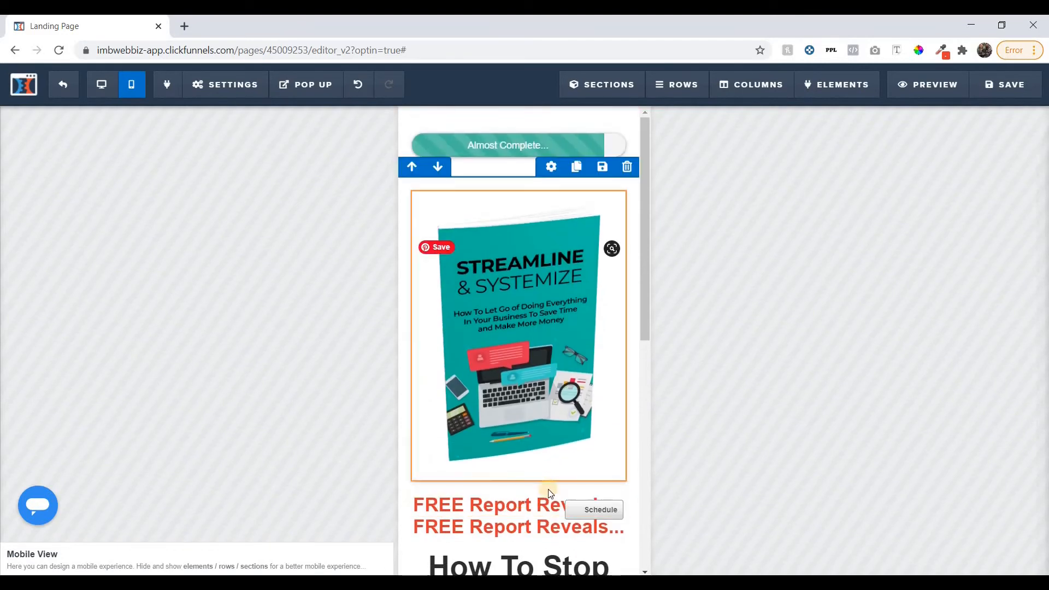
drag(549, 503, 553, 196)
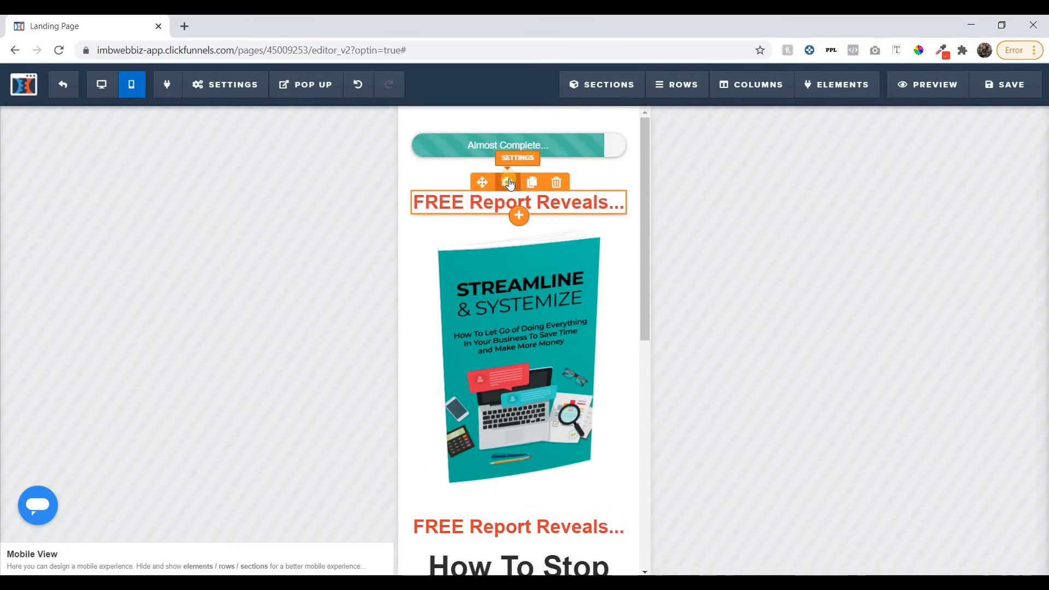
Show the "FREE Report Reveals..." sub-headline above the book on mobile only and the one below it on desktop only.
click(509, 182)
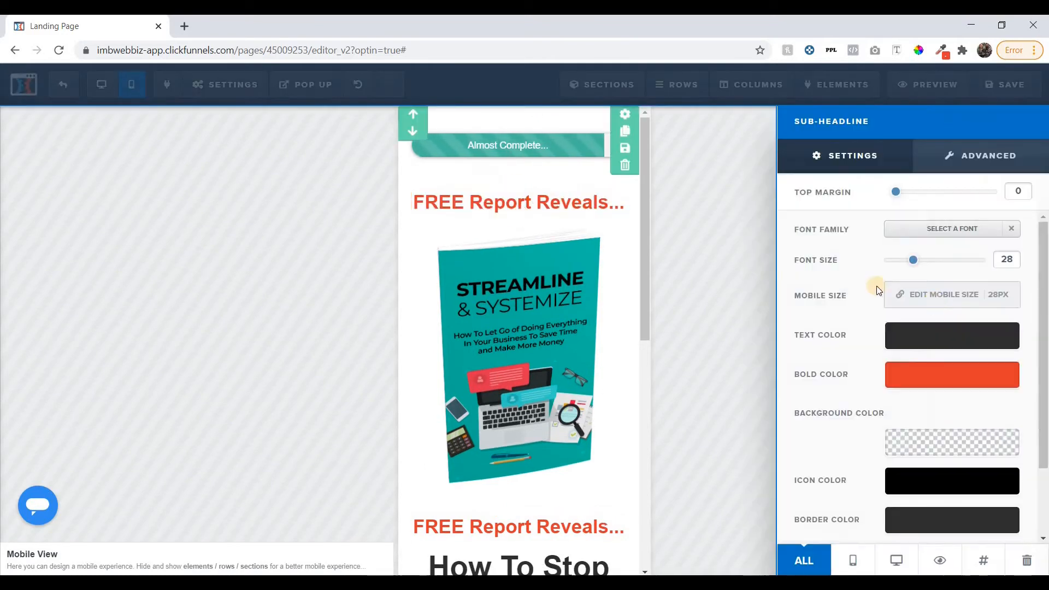
click(853, 563)
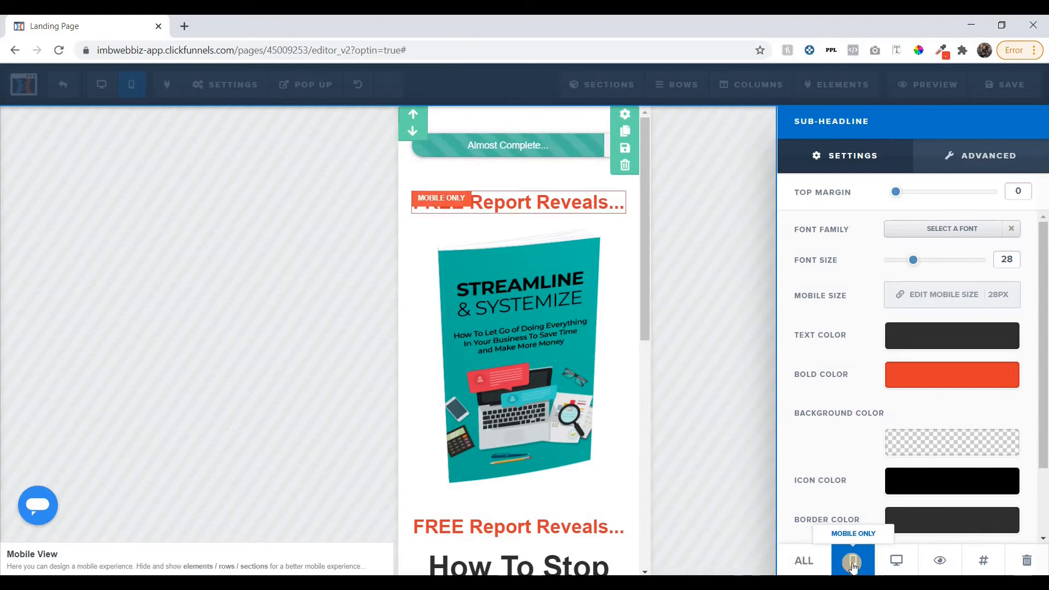
click(716, 360)
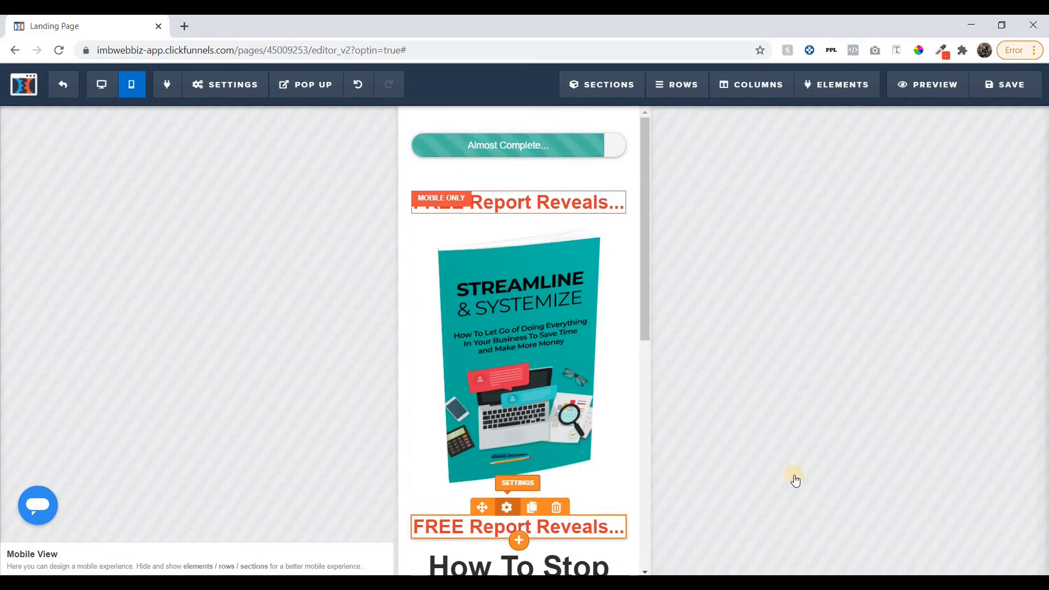
click(899, 562)
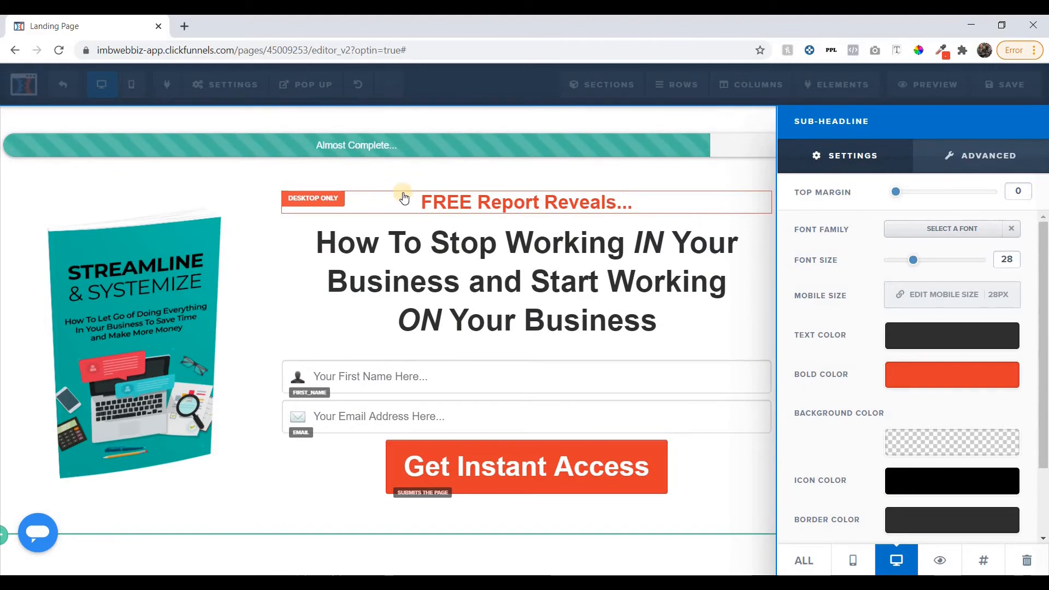
Duplicate the "How To Stop Working" headline in the mobile view and move the copy between the mobile-only sub-headline and the book image.
click(133, 88)
click(128, 90)
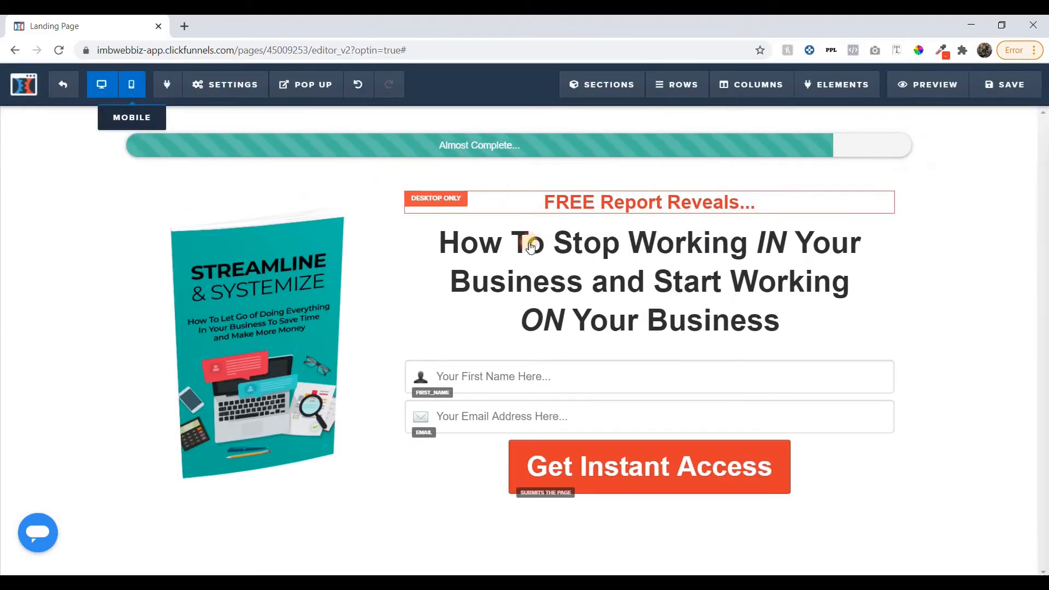
scroll(552, 306, down, 5)
mouse_move(551, 340)
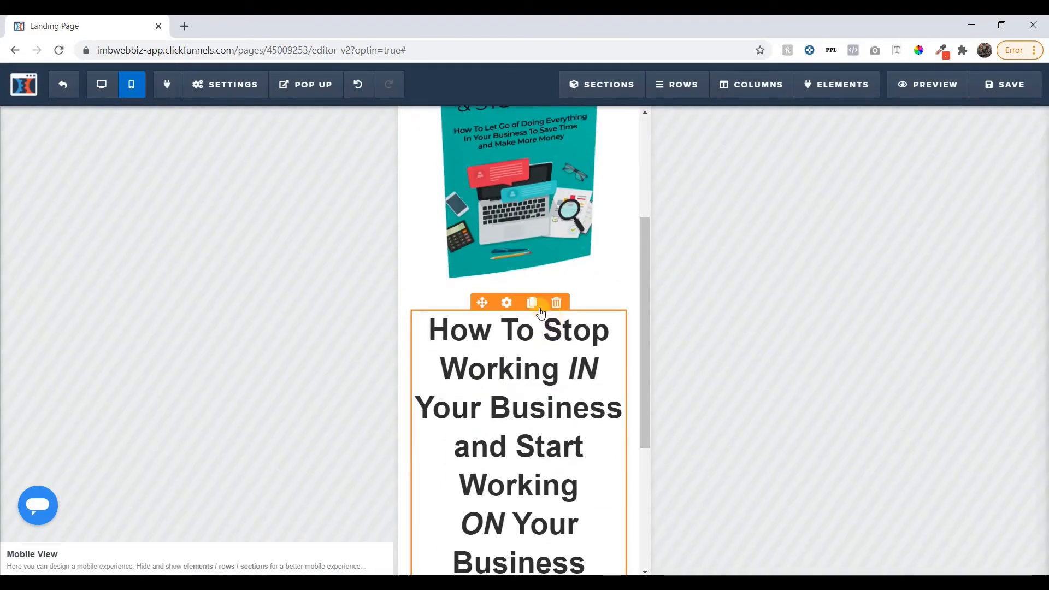
scroll(565, 341, up, 3)
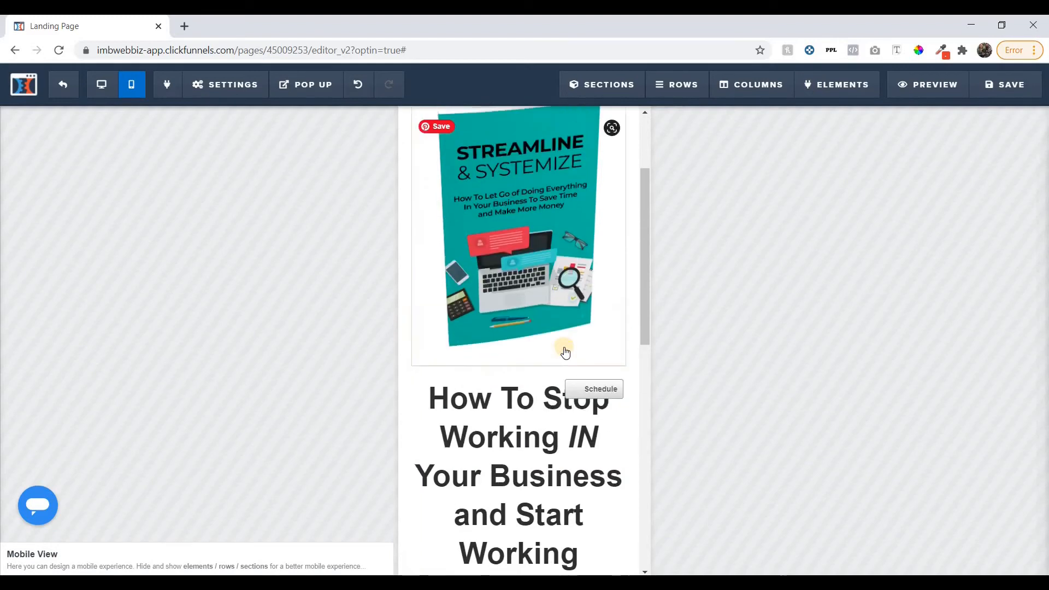
drag(490, 179, 492, 175)
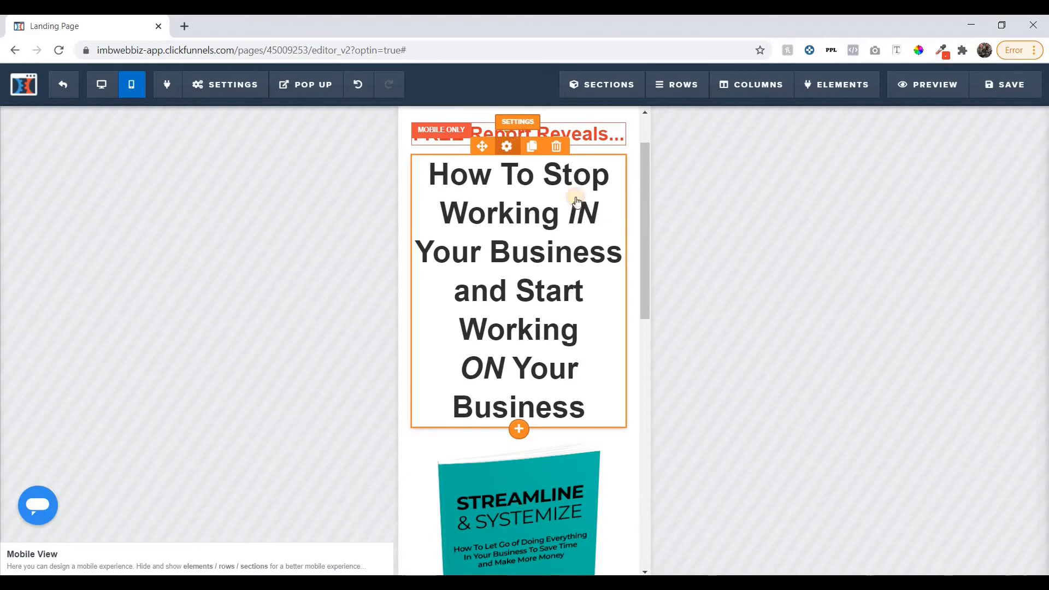
Show the headline above the book image on mobile only and set its font size to 24.
click(855, 559)
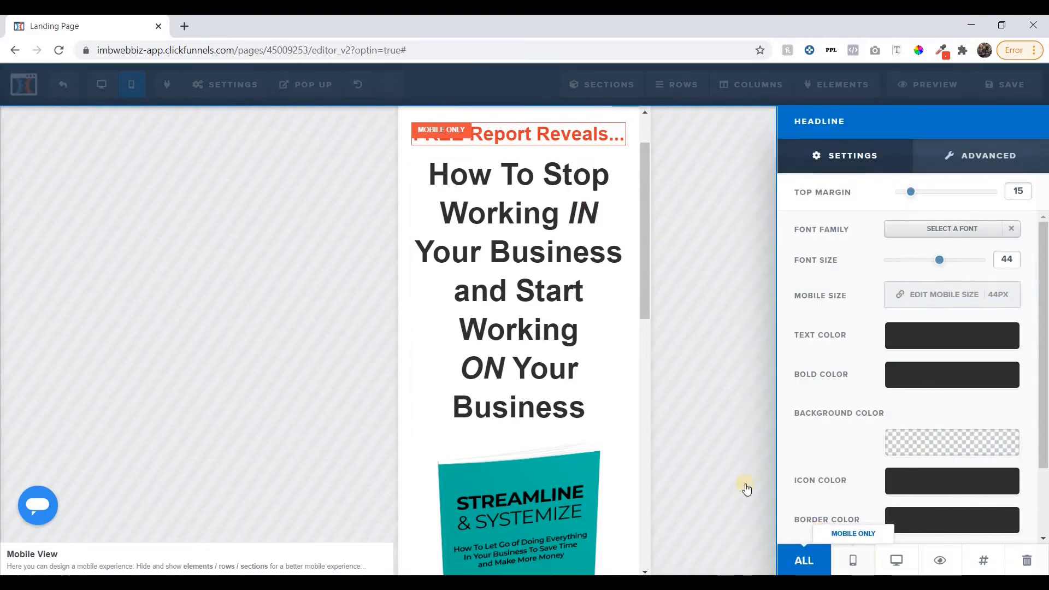
click(552, 384)
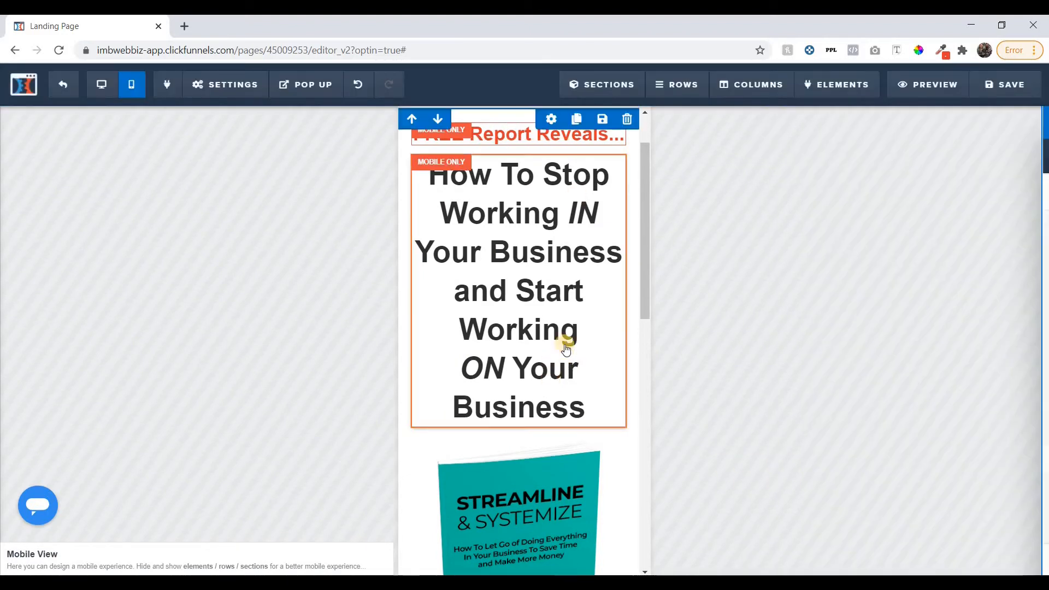
click(504, 145)
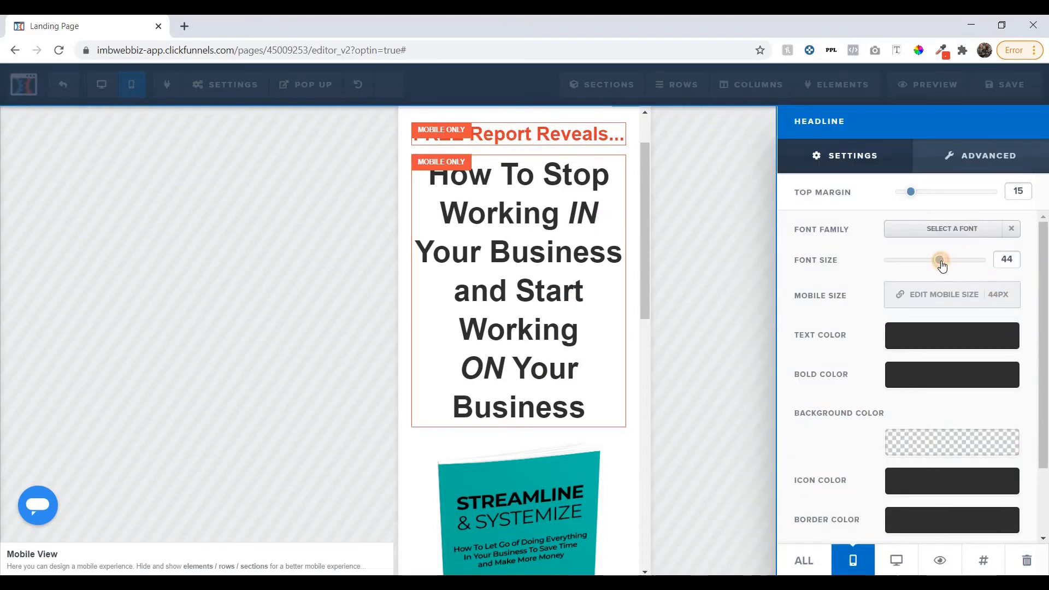
drag(933, 266, 908, 264)
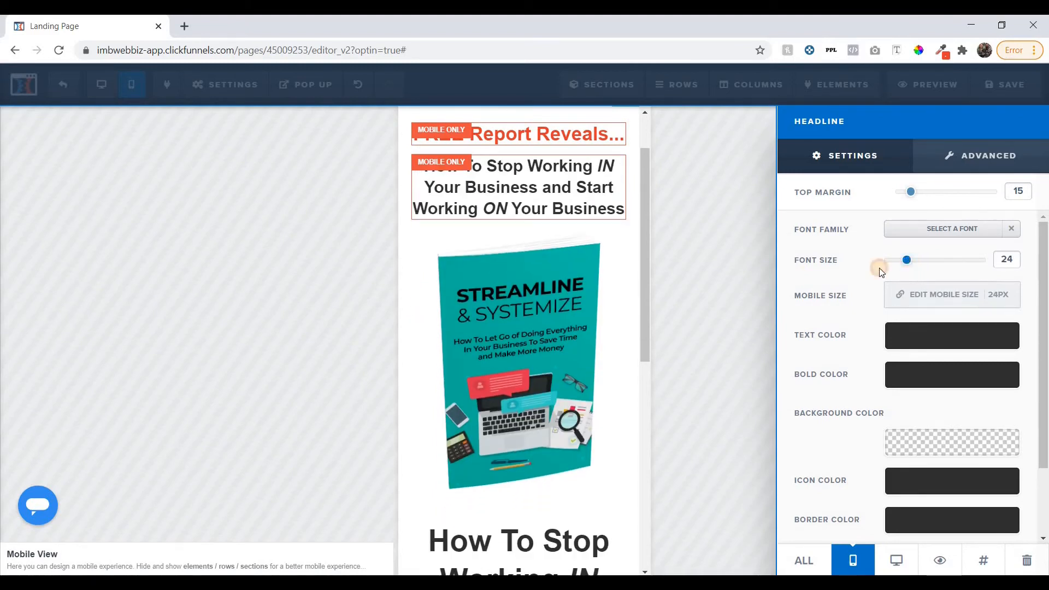
click(720, 262)
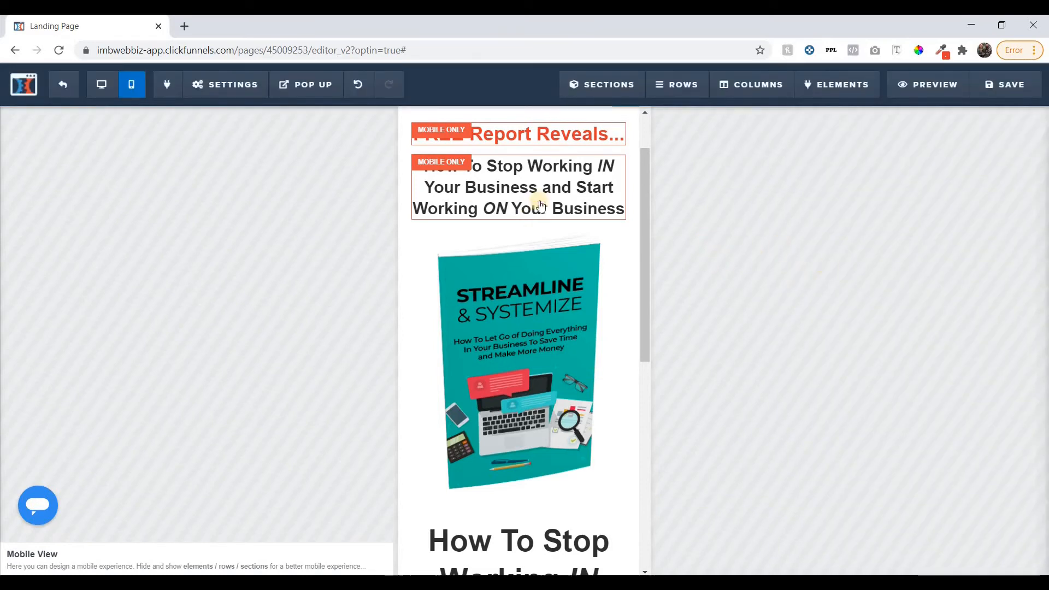
Set the font size of the mobile-only "FREE Report Reveals..." sub-headline to 20.
scroll(528, 205, up, 2)
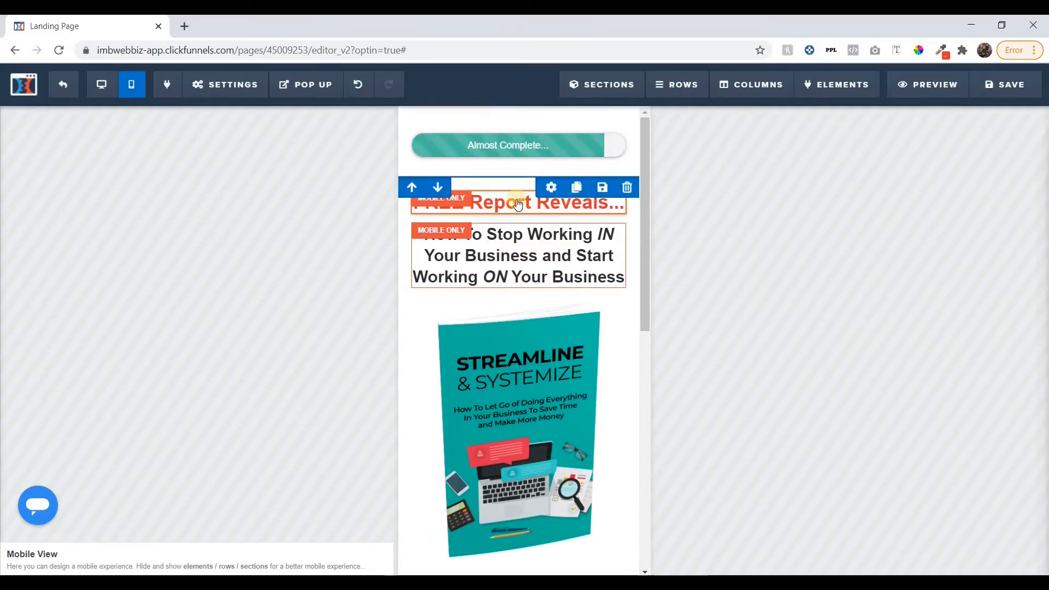
mouse_move(518, 204)
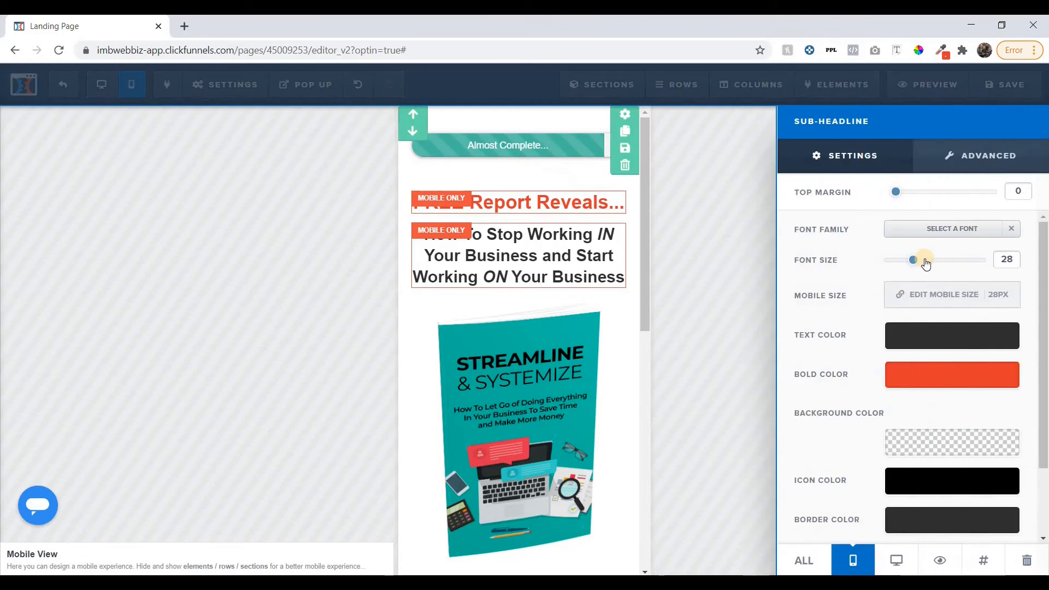
drag(911, 260, 904, 265)
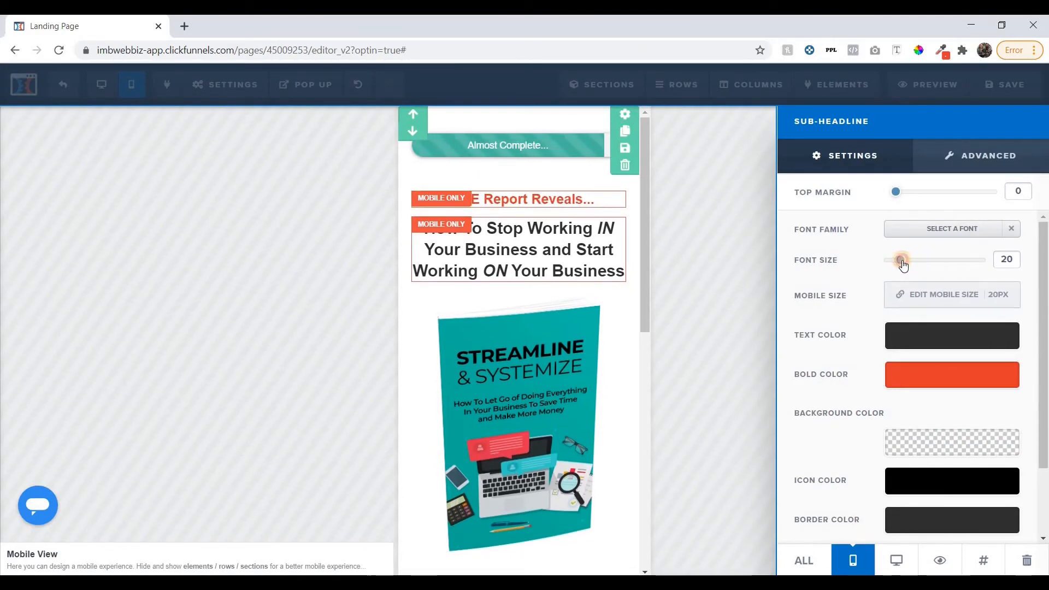
click(756, 234)
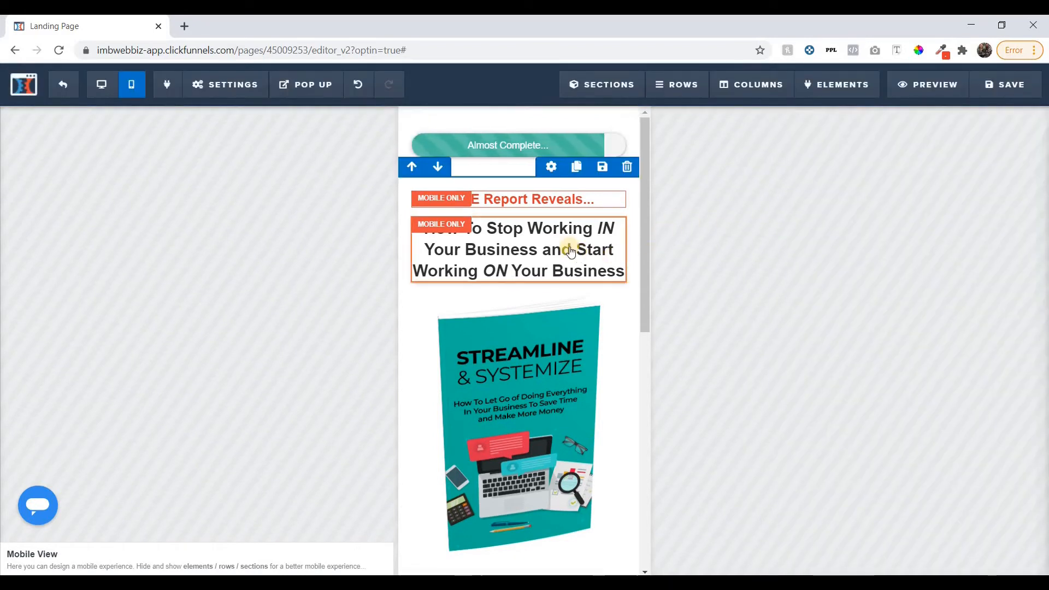
Show the "How To Stop Working" headline below the book image on desktop only.
scroll(564, 251, down, 8)
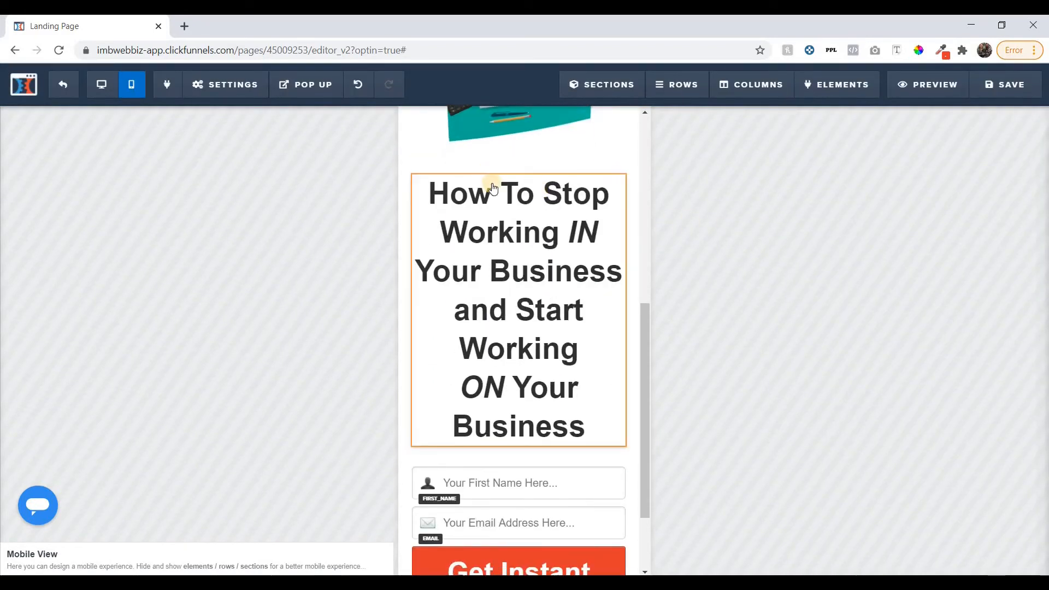
mouse_move(503, 171)
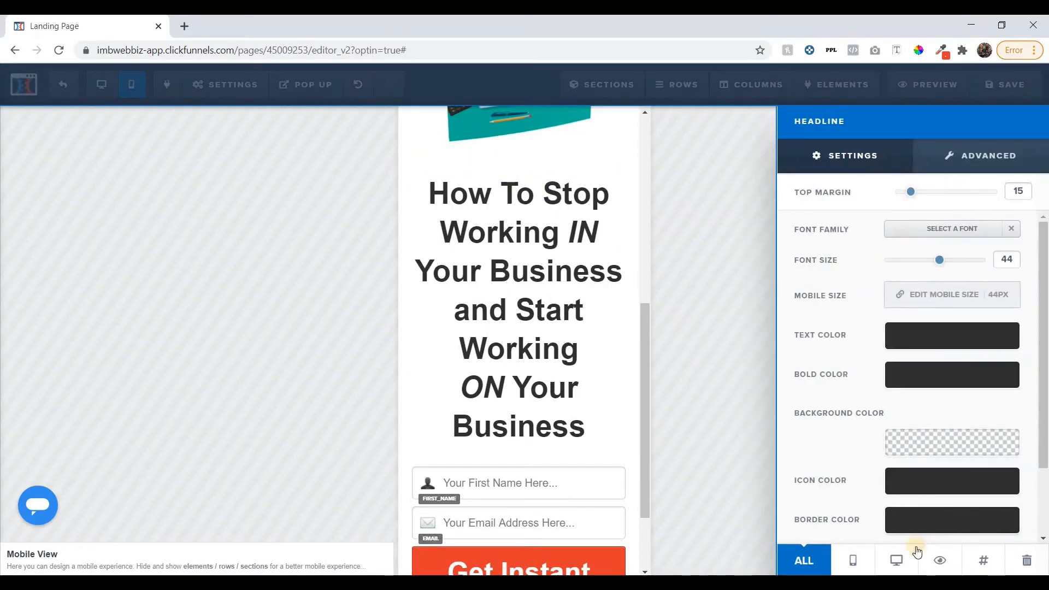
click(895, 560)
click(655, 316)
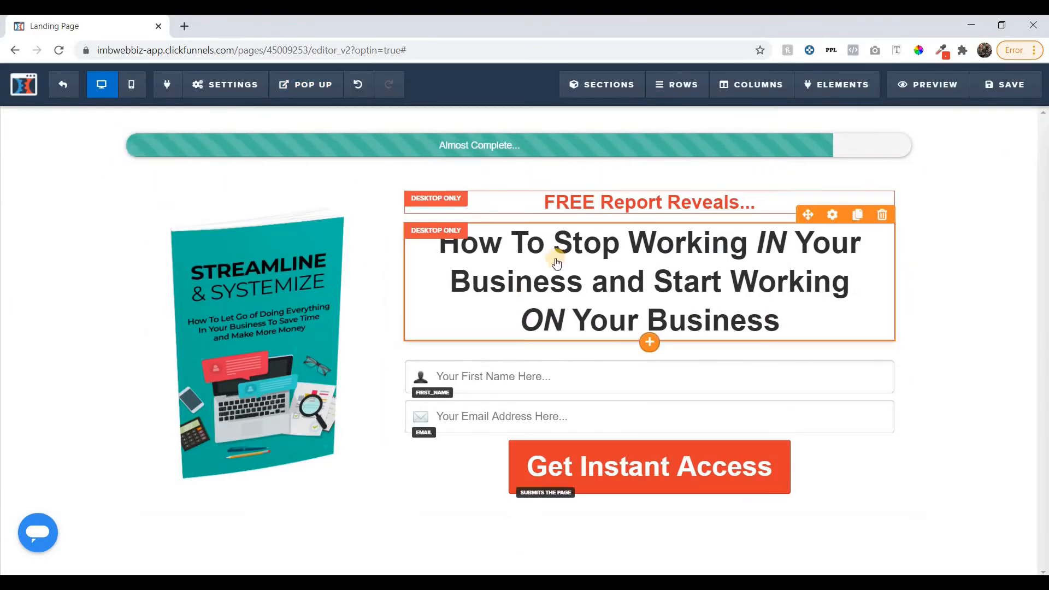
In the mobile view, set the mobile font size of the Get Instant Access button to 28px.
click(137, 91)
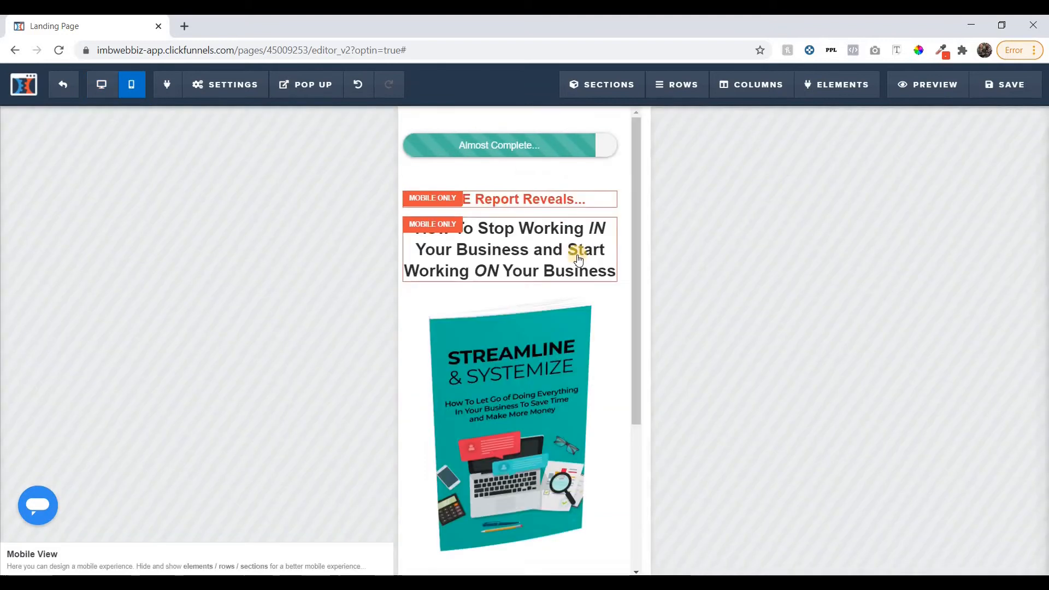
scroll(579, 251, down, 4)
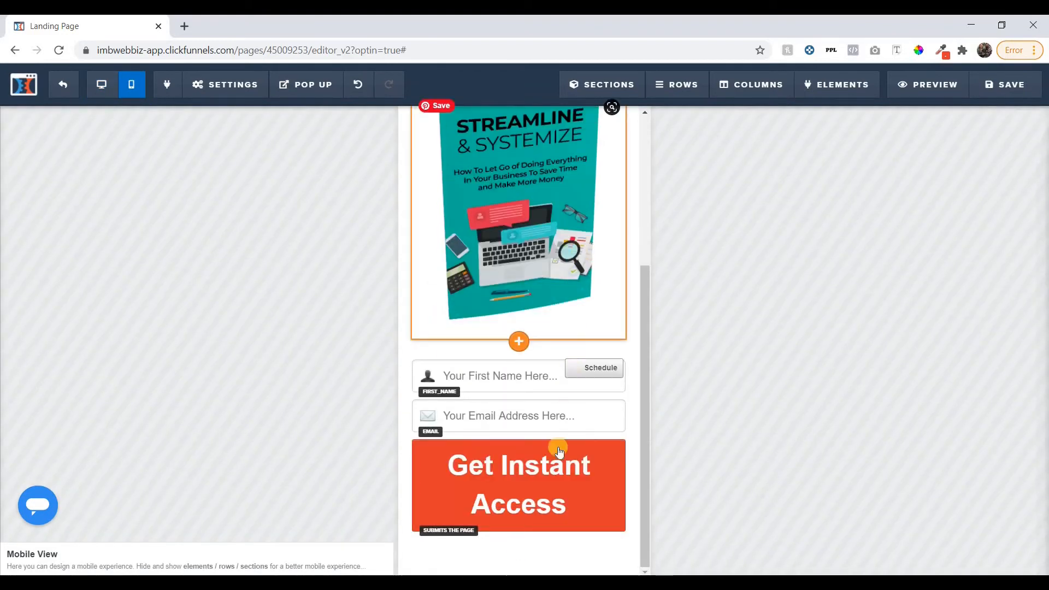
mouse_move(549, 445)
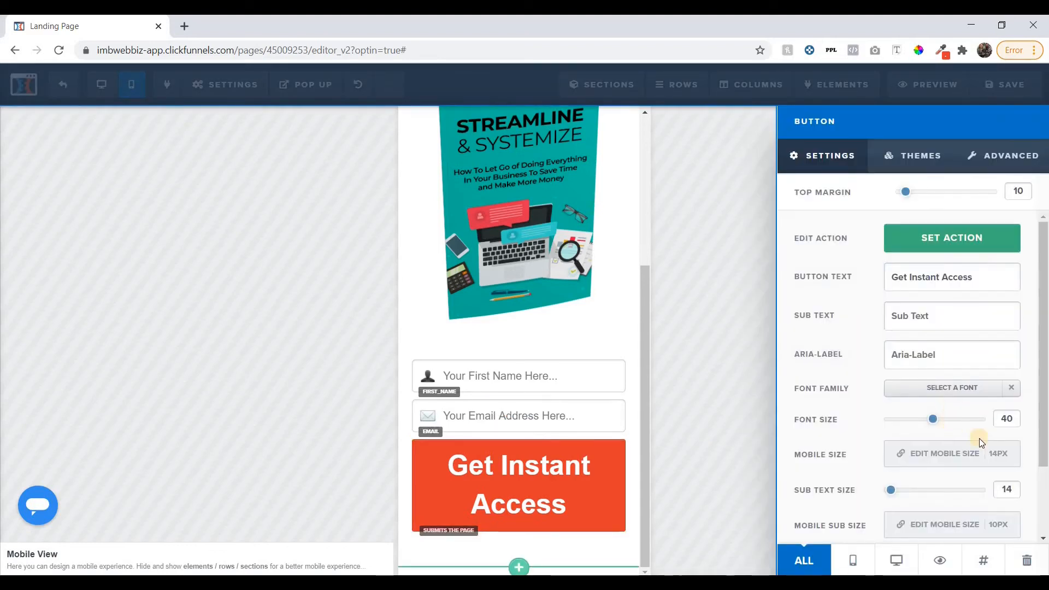
scroll(952, 405, down, 1)
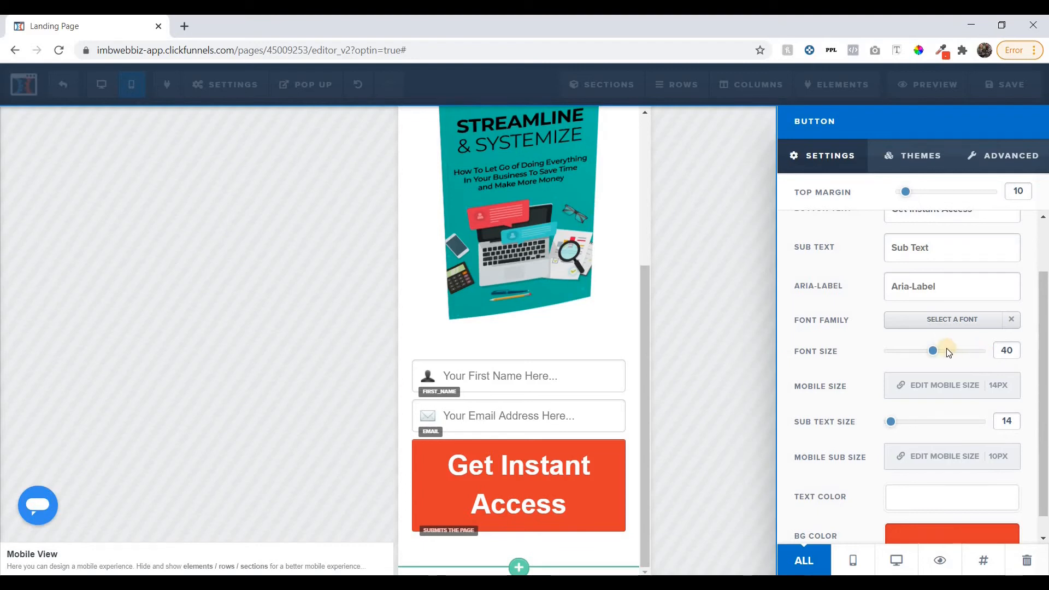
click(950, 395)
click(951, 387)
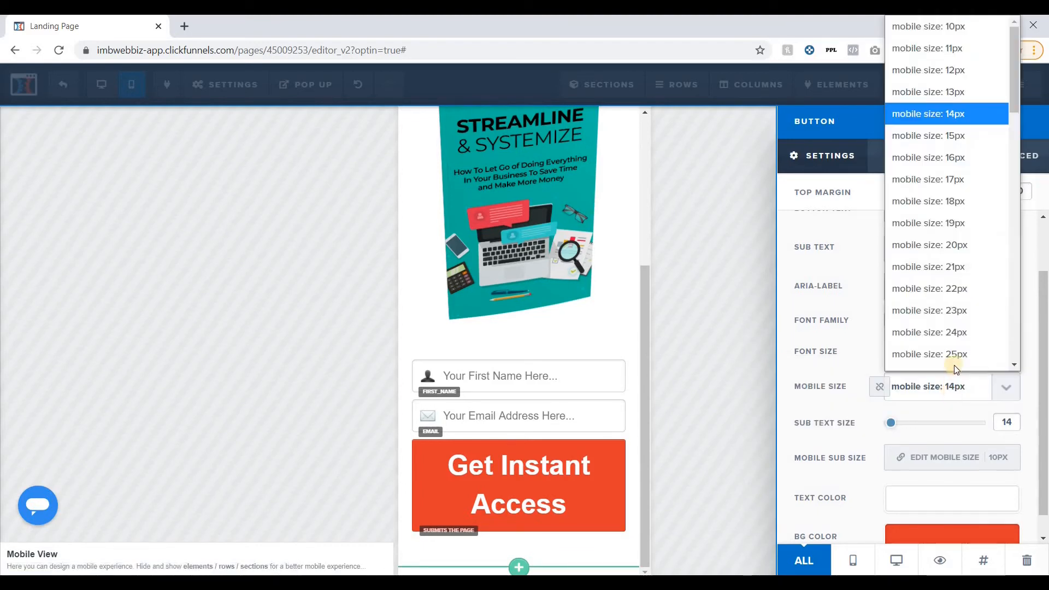
click(962, 210)
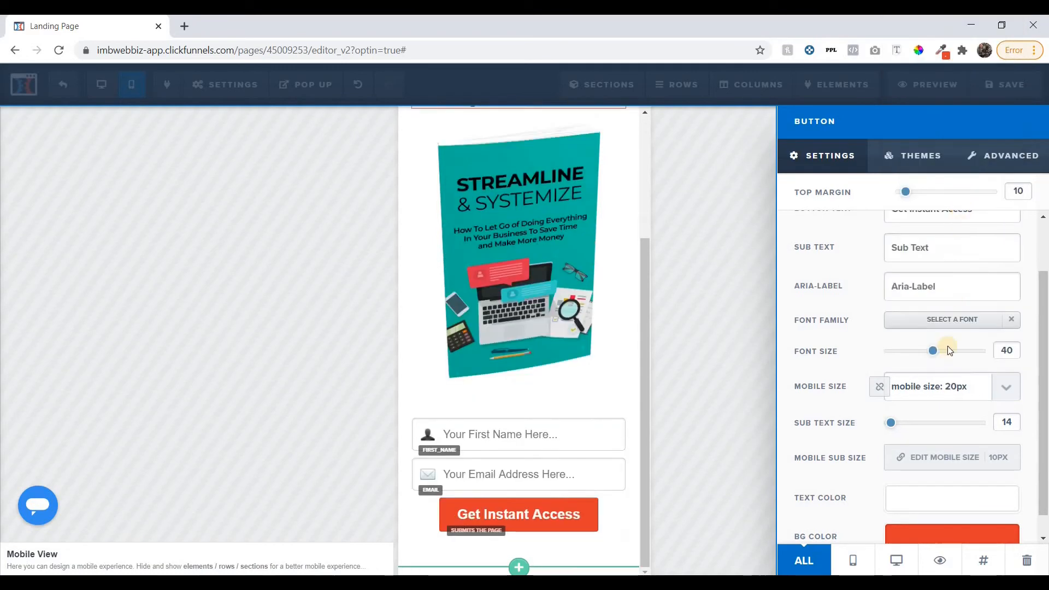
click(948, 388)
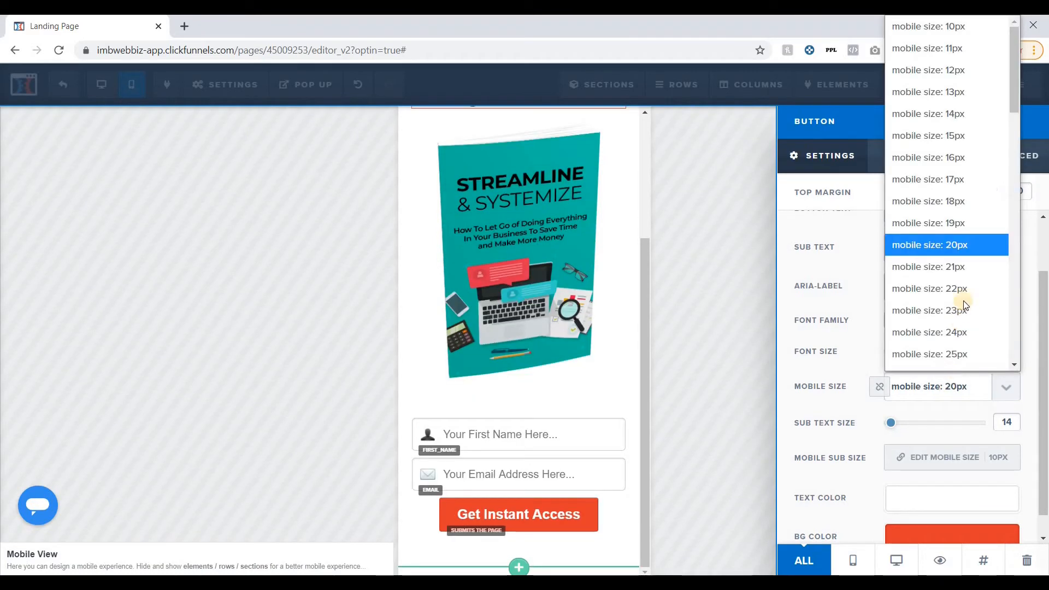
click(961, 312)
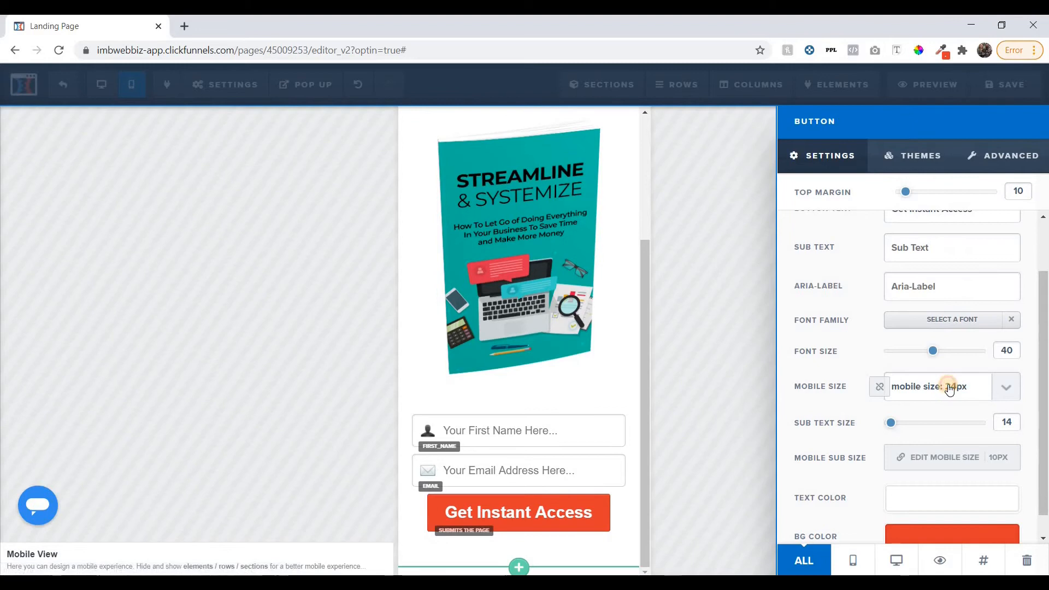
click(949, 388)
click(955, 338)
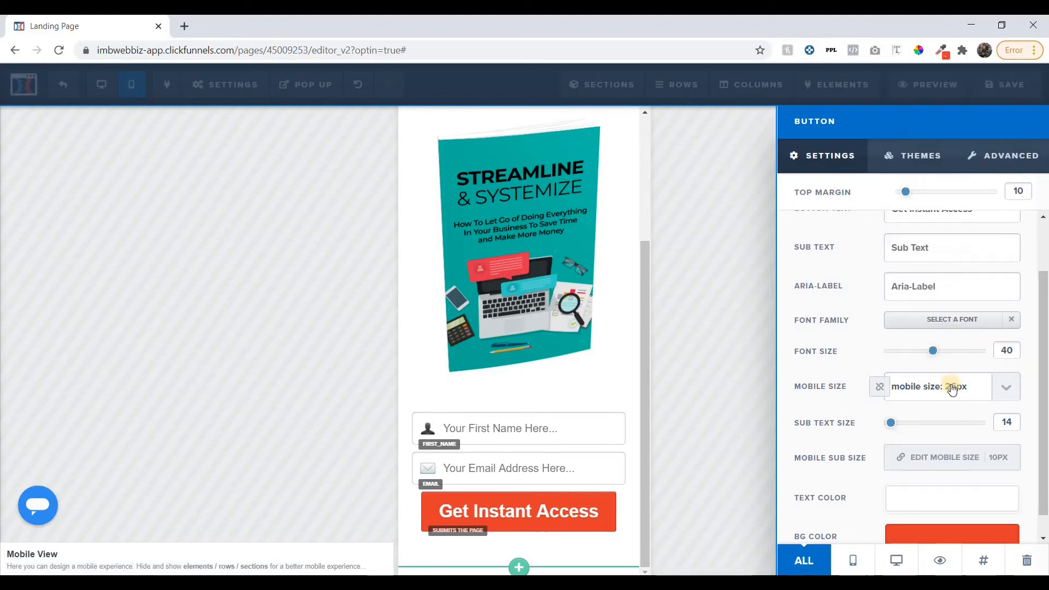
click(953, 386)
scroll(956, 349, down, 2)
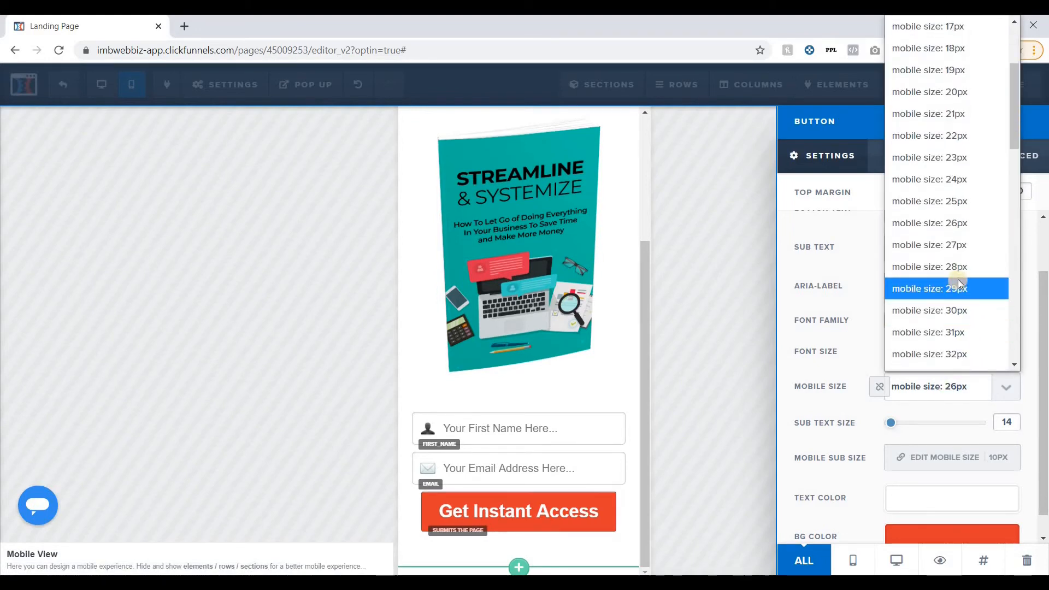
click(957, 268)
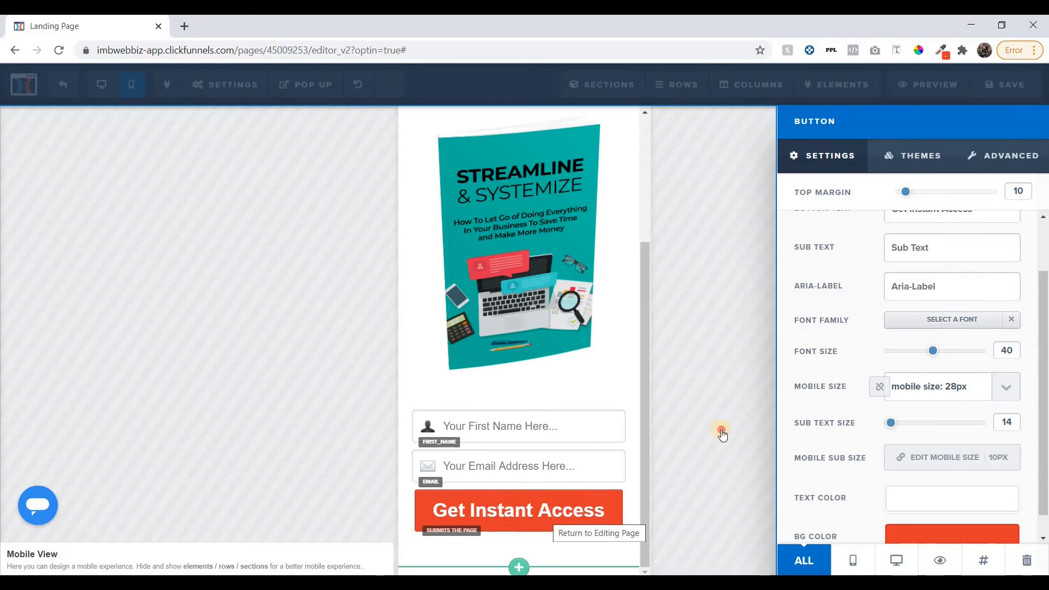
click(234, 152)
Save the page from the desktop view, review its mobile layout, and return to the desktop view.
click(101, 84)
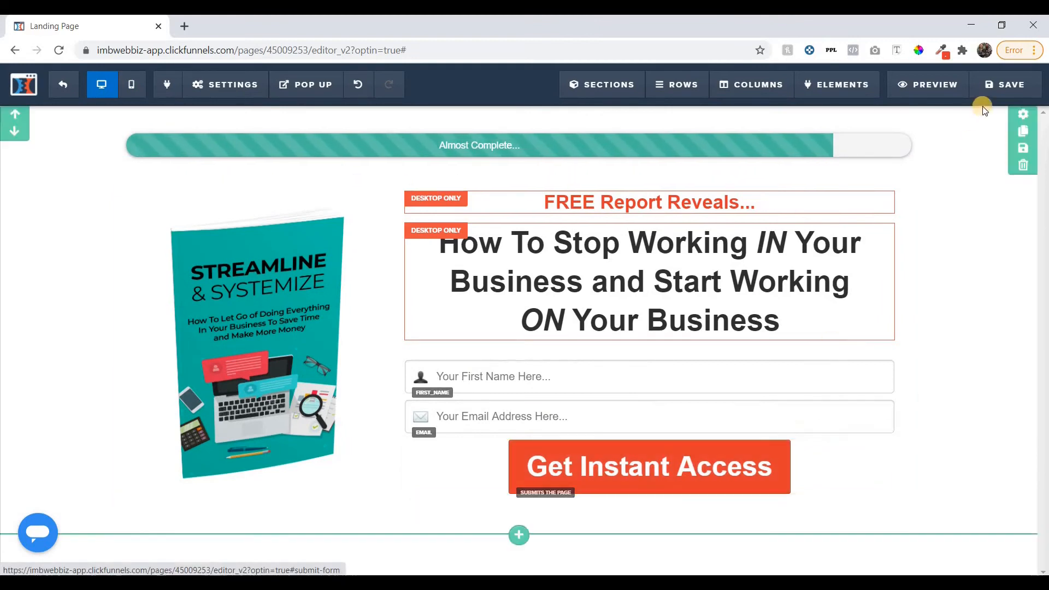
click(993, 87)
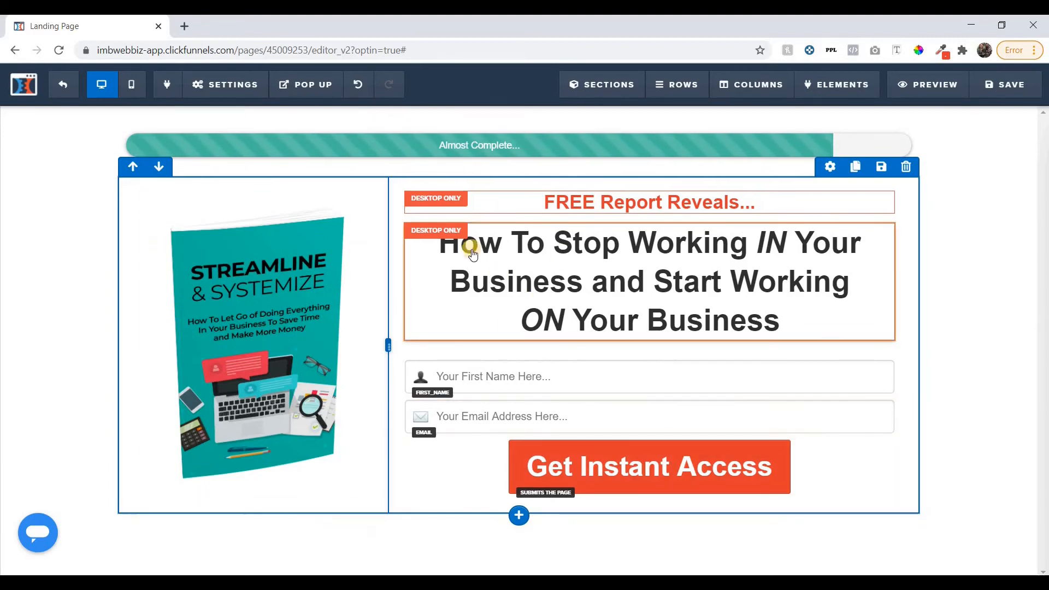
click(130, 83)
scroll(581, 270, down, 2)
scroll(580, 270, up, 3)
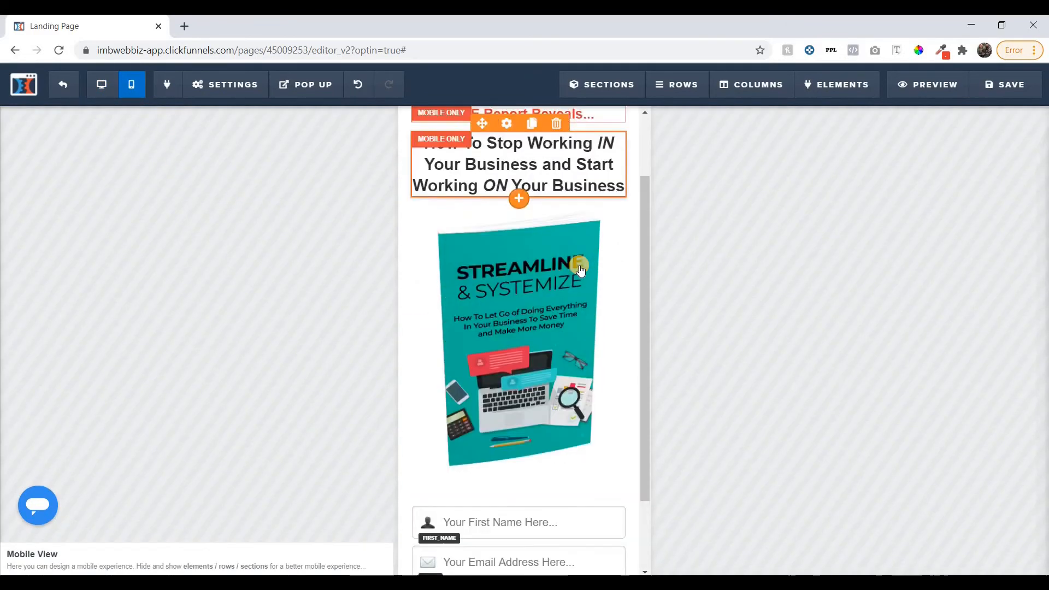
click(109, 89)
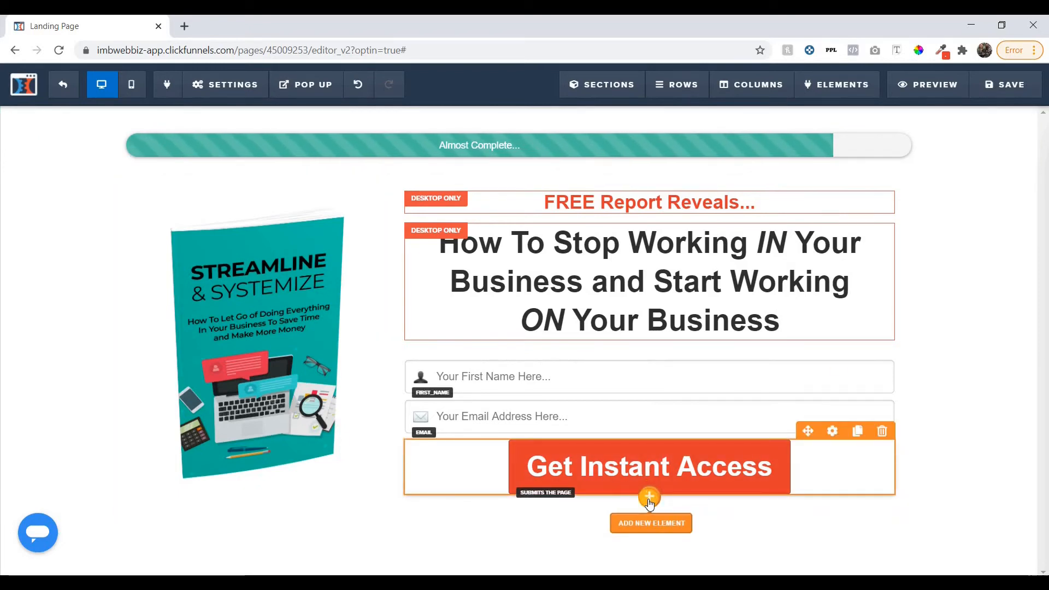
Add a paragraph below the Get Instant Access button reading "This is a free service and credit card is NOT required." plus a no-spam, no-sharing promise.
click(649, 519)
click(777, 296)
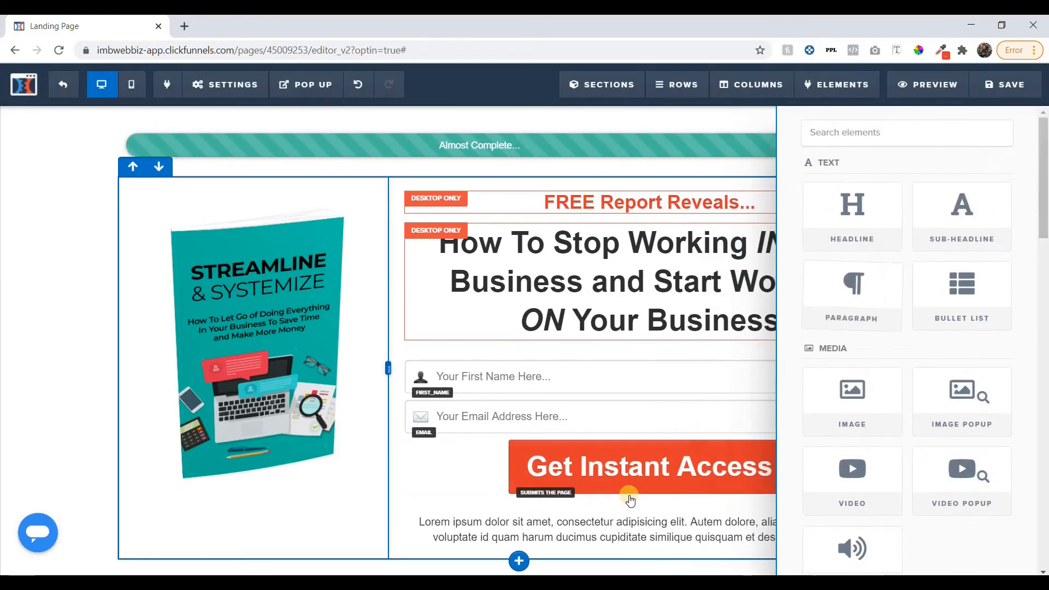
double_click(608, 532)
triple_click(607, 530)
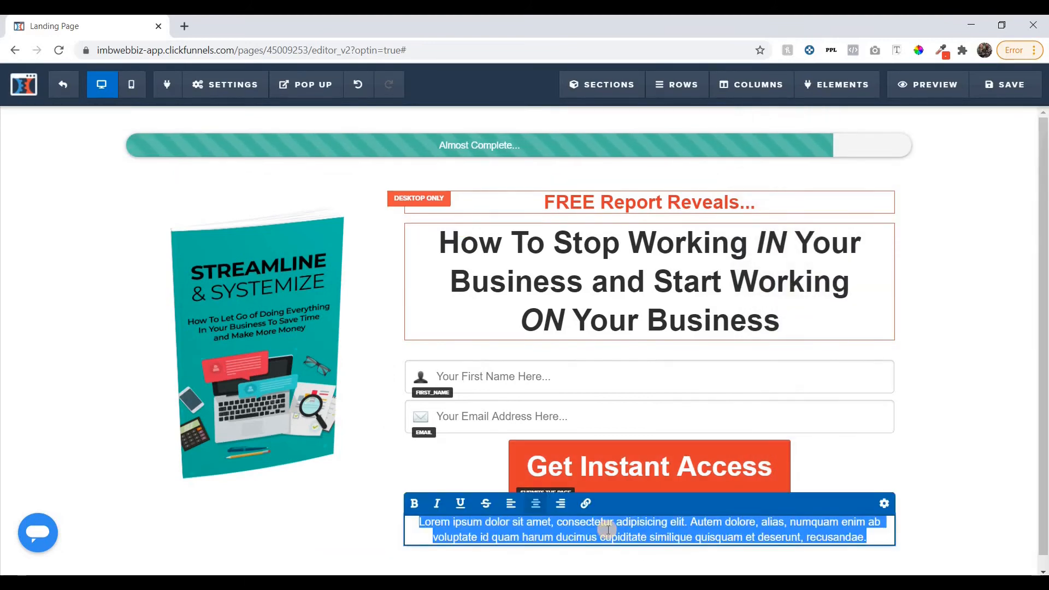
text(This is a free service and credit card is NOT required. We hate spam just as much as you do. We will never sell or share your details with anyone.)
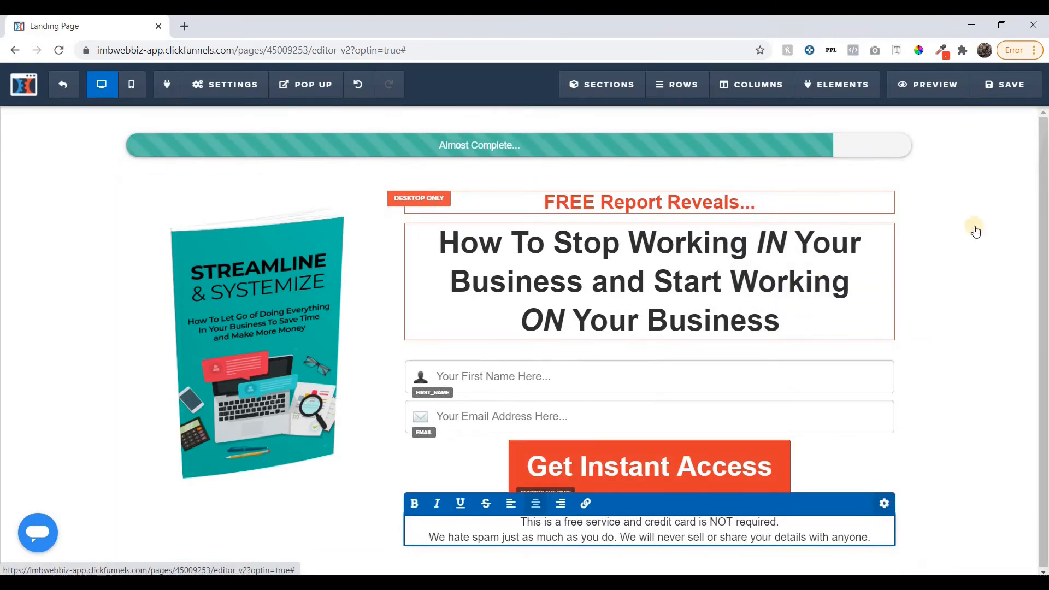
Add the solid closed lock icon (fas fa-lock) in front of the privacy paragraph's text.
click(976, 232)
click(943, 157)
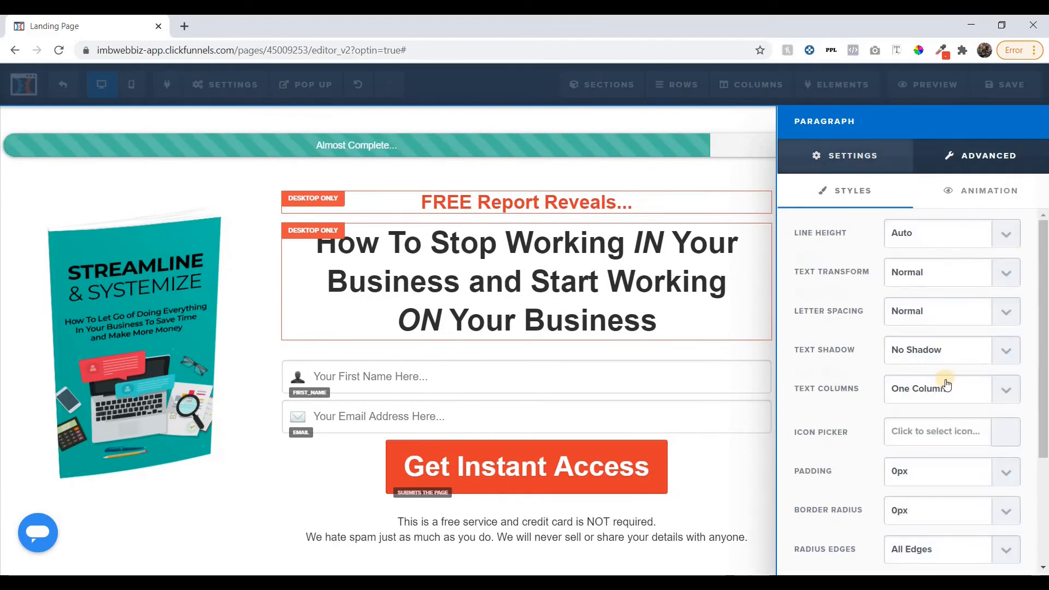
click(867, 480)
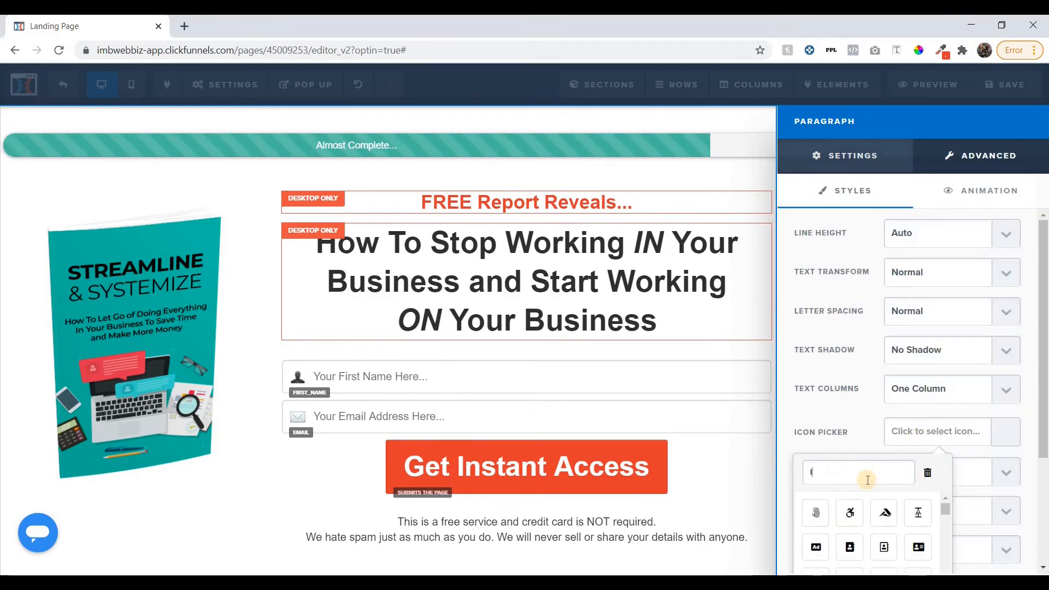
text(lock)
click(850, 512)
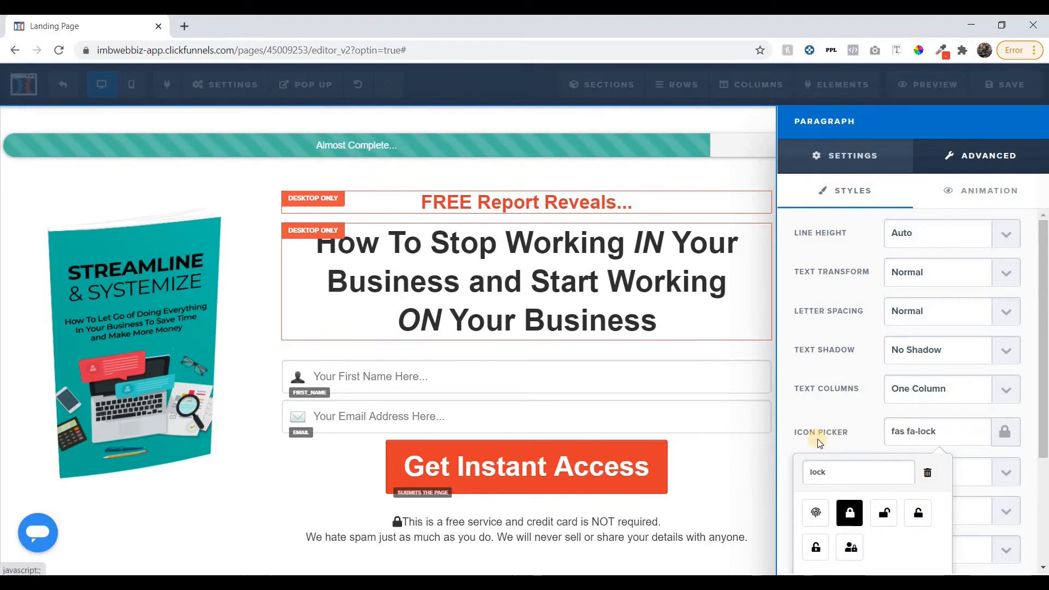
click(762, 432)
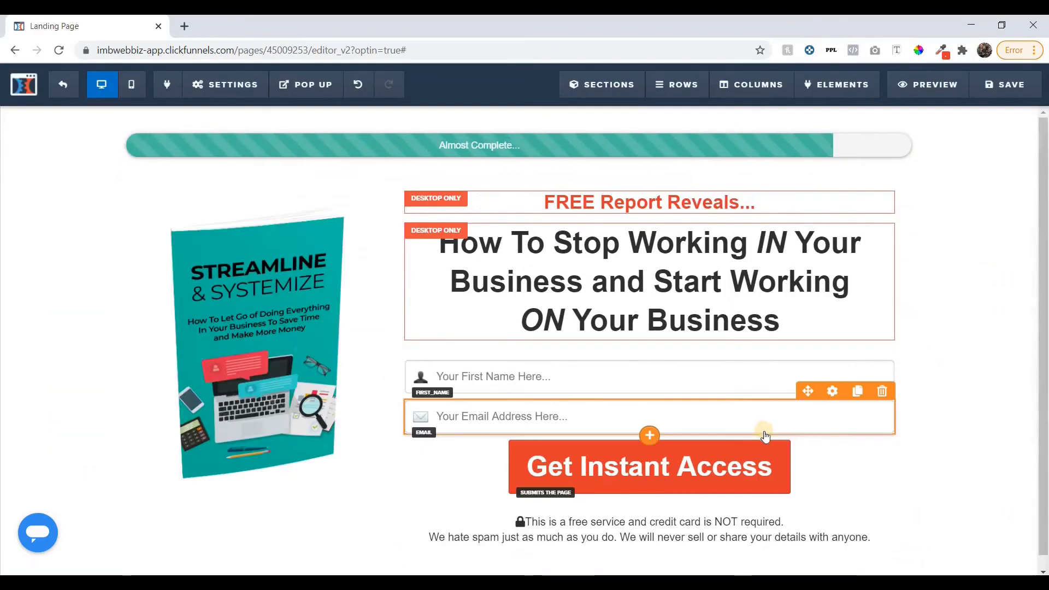
Change the privacy paragraph's text color to gray #888888 and reduce its top margin to bring it closer to the button.
mouse_move(659, 525)
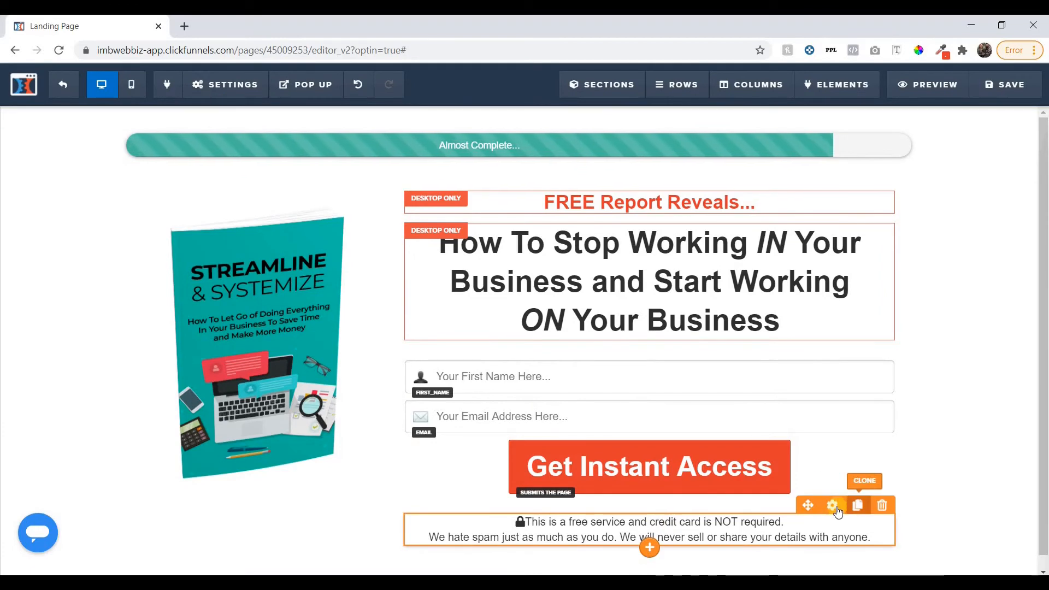
click(832, 505)
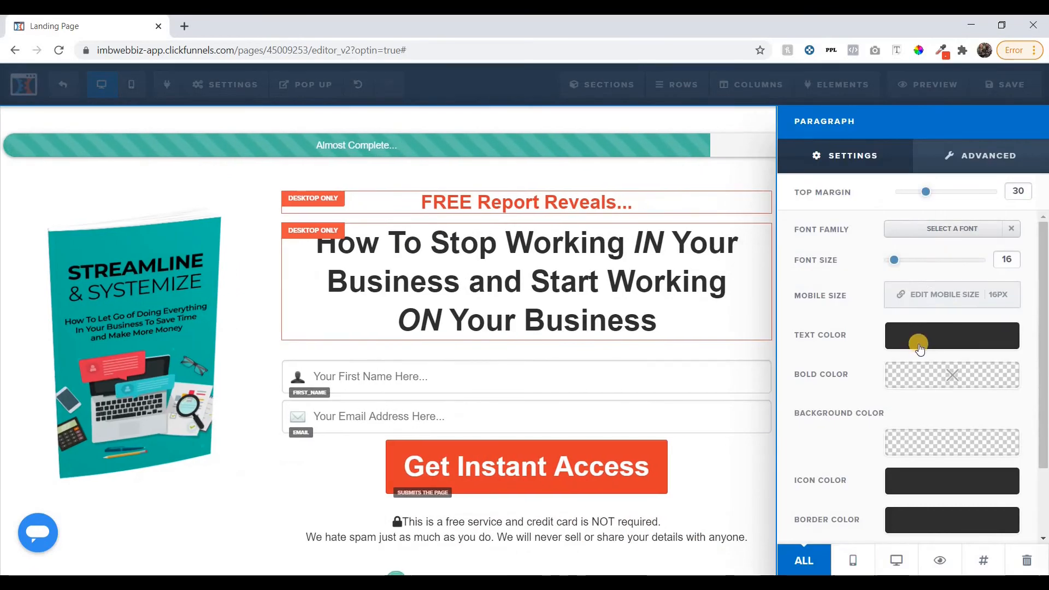
click(919, 347)
click(866, 383)
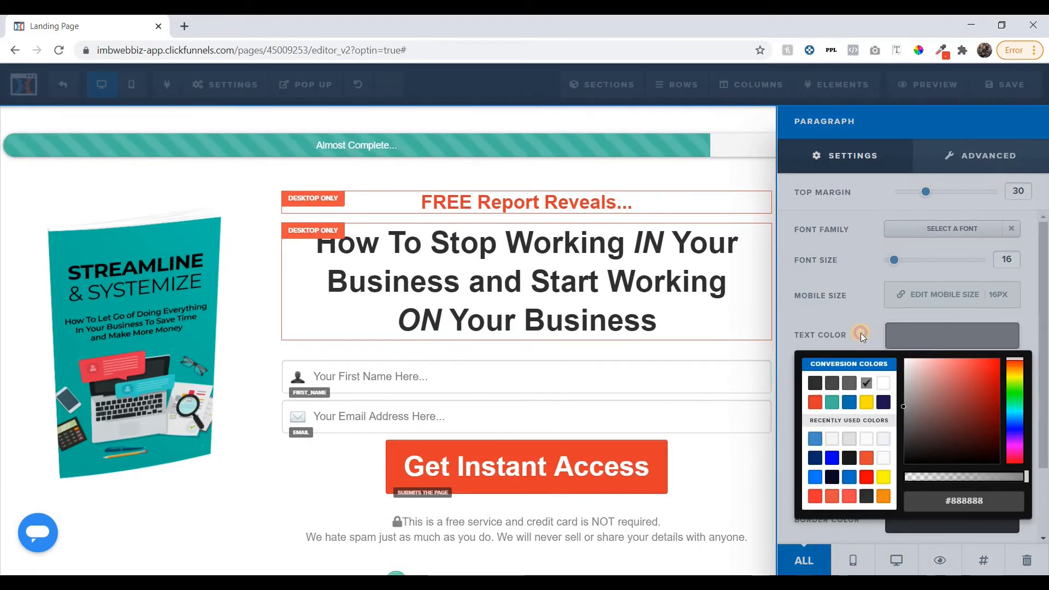
click(860, 332)
drag(924, 192, 897, 201)
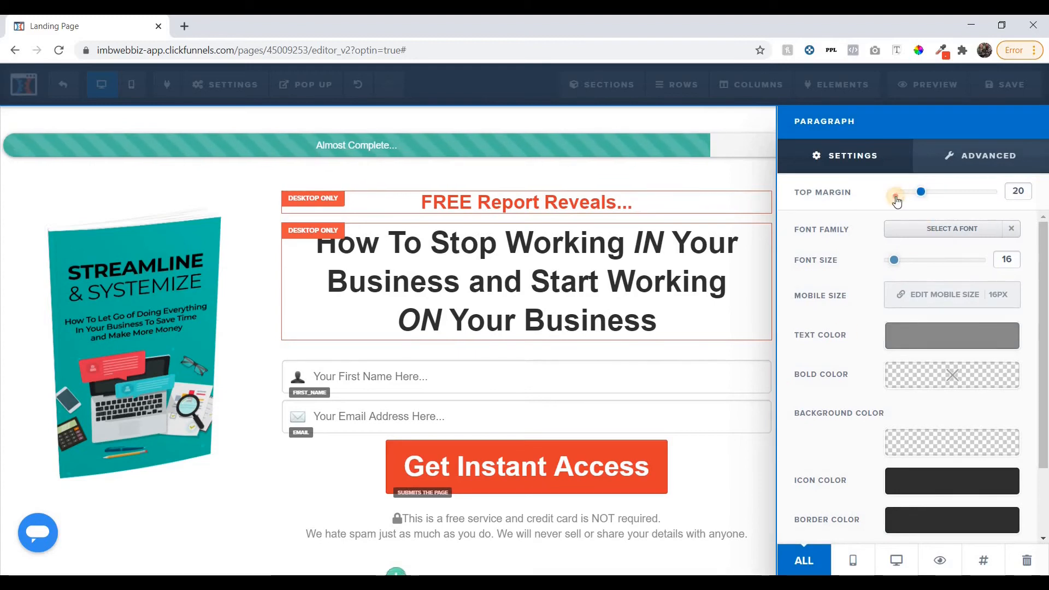
click(740, 467)
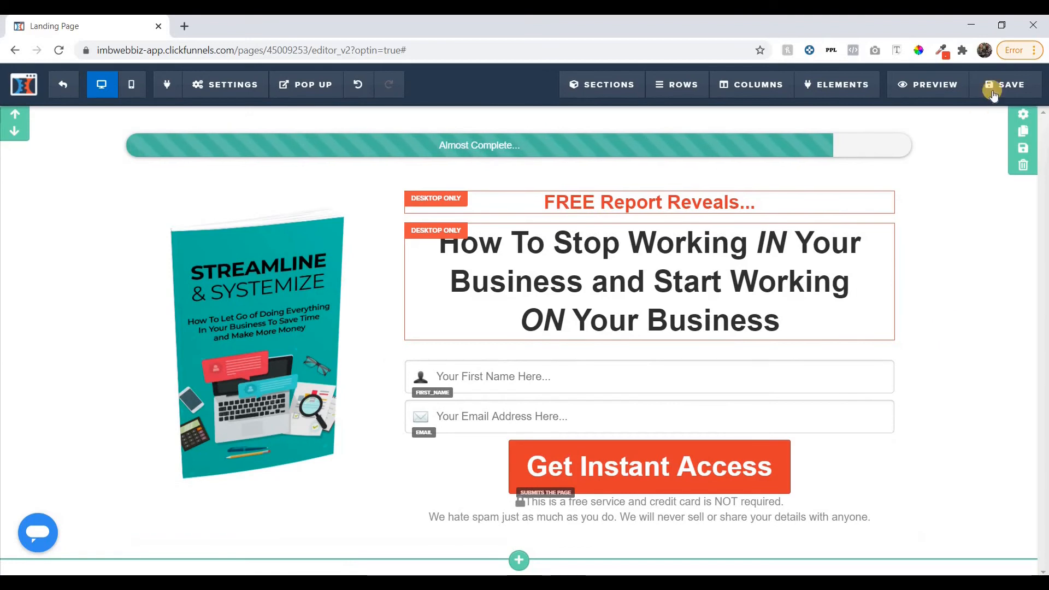
Save the landing page and leave the editor for the Optin step's overview.
click(993, 92)
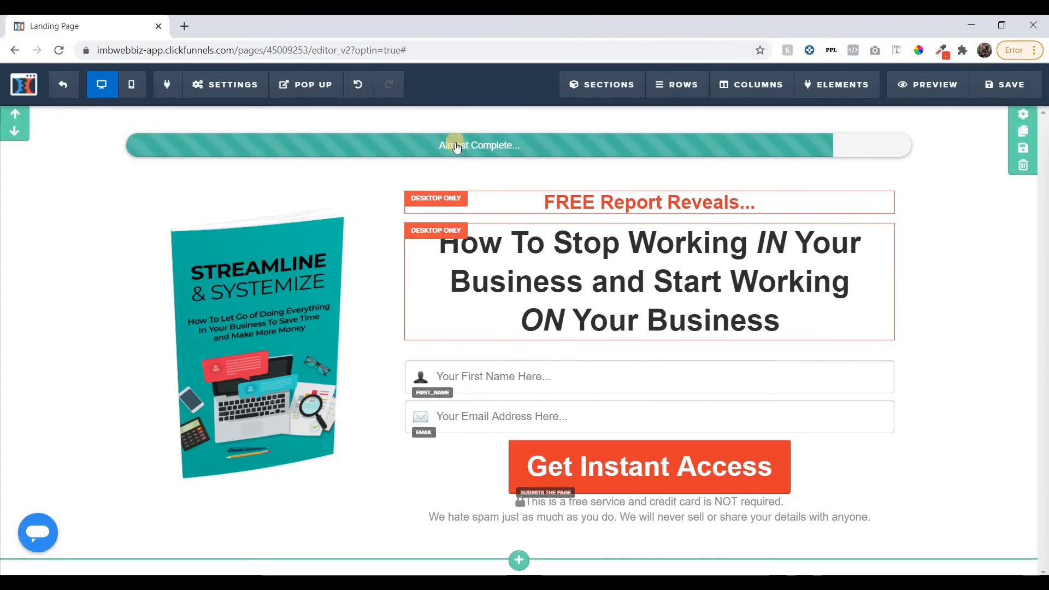
click(983, 85)
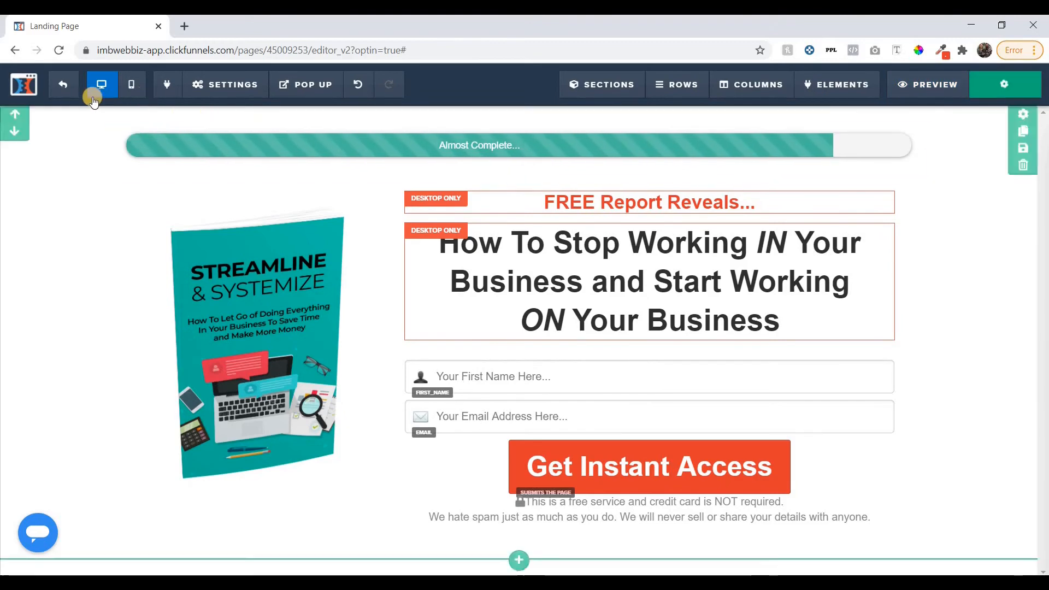
click(57, 98)
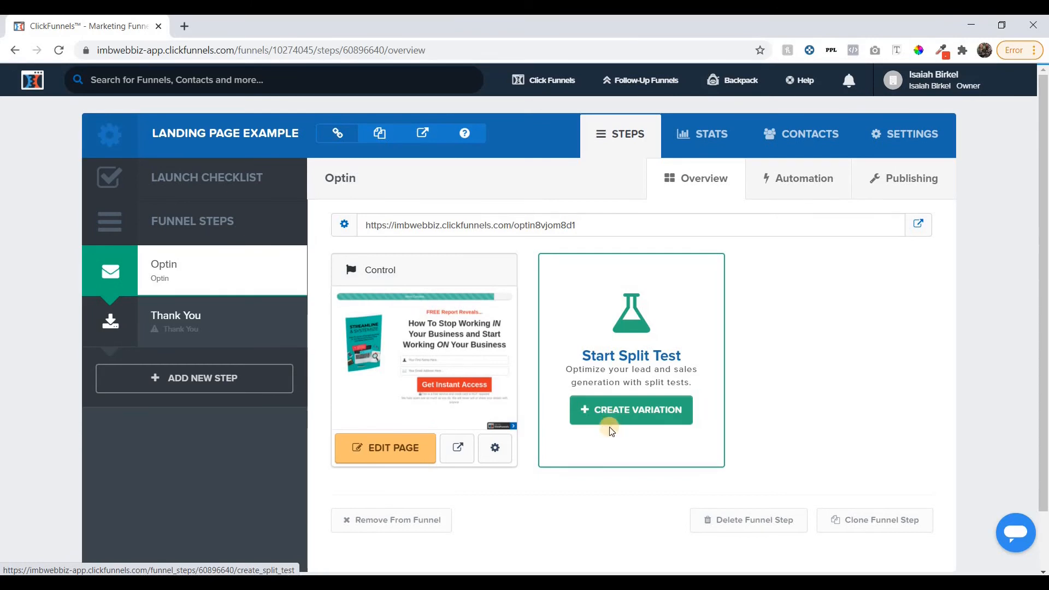
Create a split test variation as a duplicate of the Optin page and open the variation for editing.
click(627, 417)
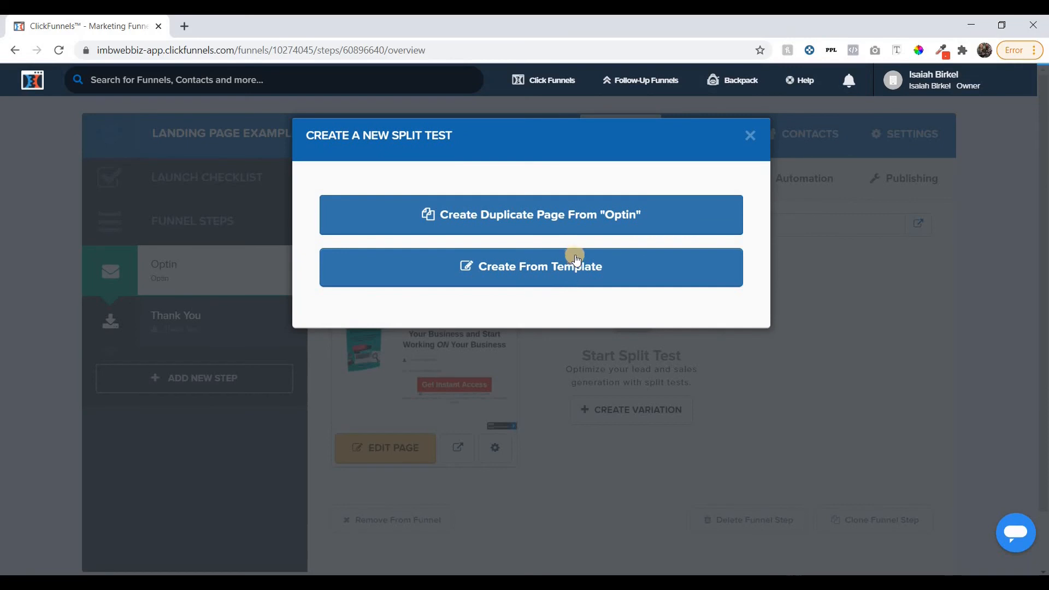
click(506, 224)
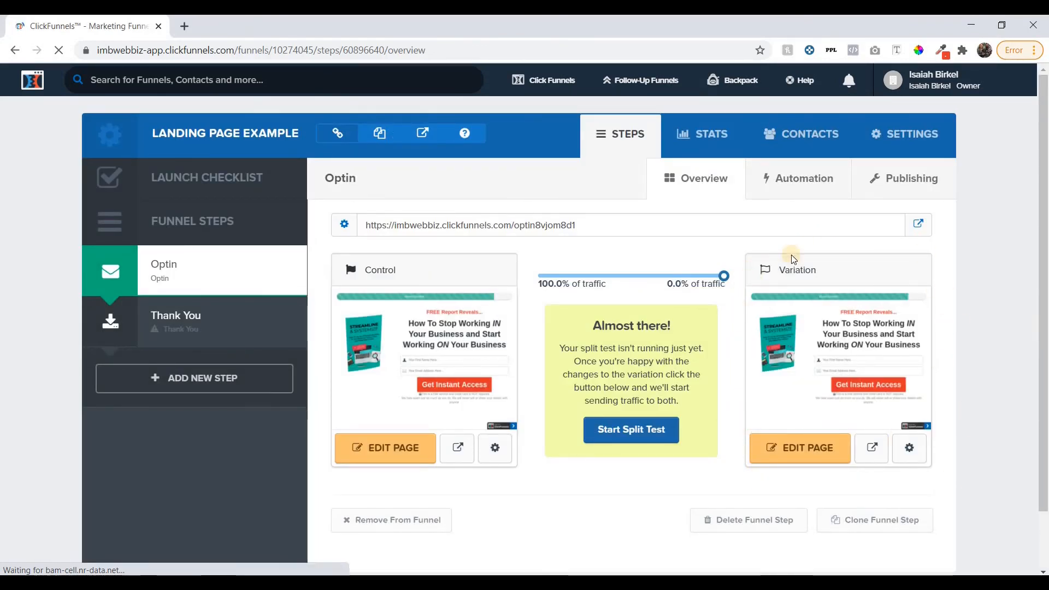
click(781, 452)
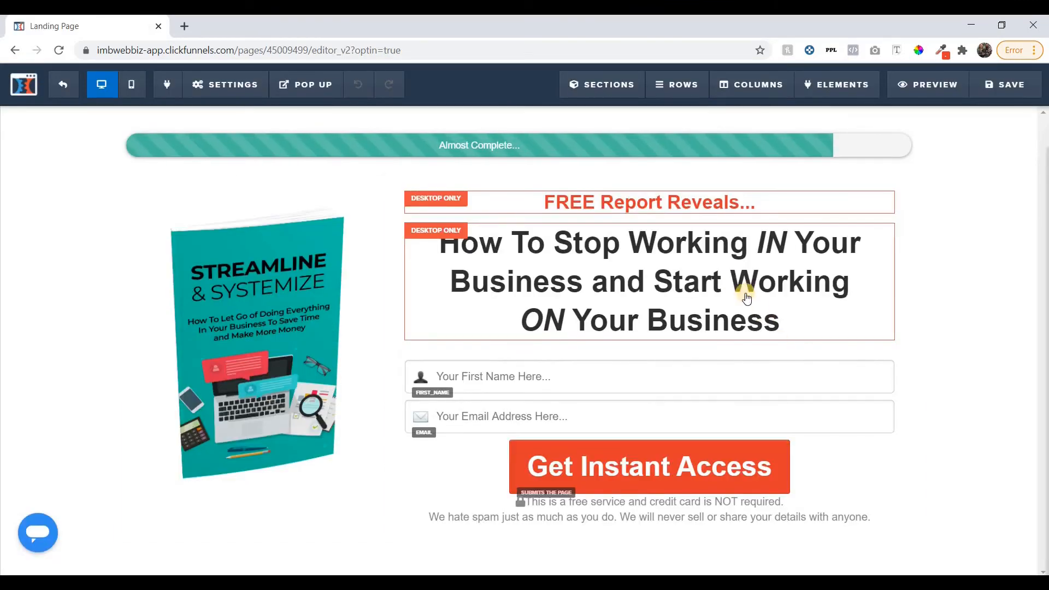
Change the variation's desktop headline to "How To Work Smarter, Not Harder", keeping its opening words.
click(554, 243)
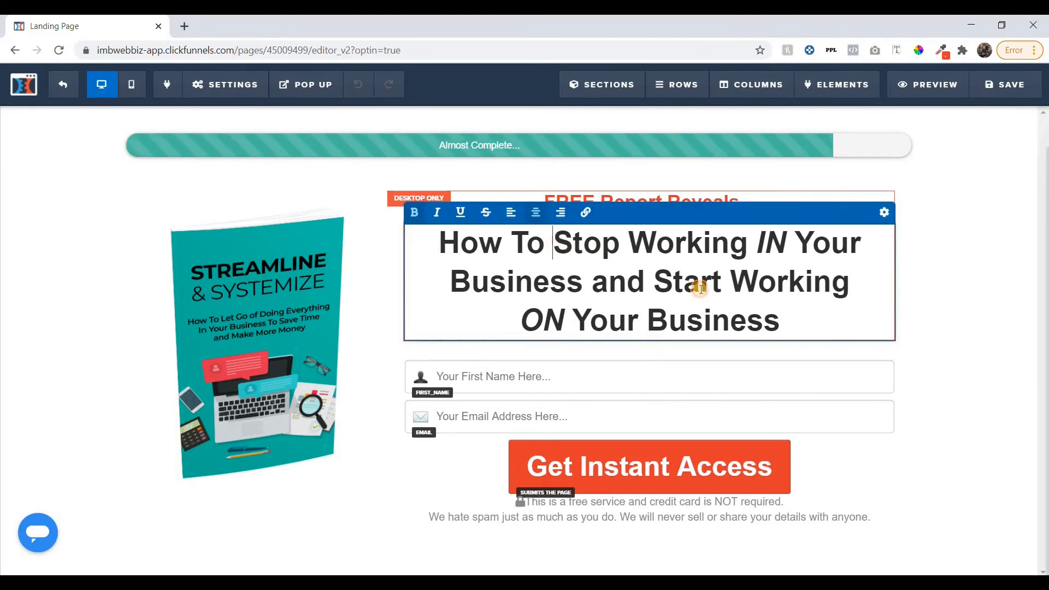
shift+click(797, 312)
text(Work)
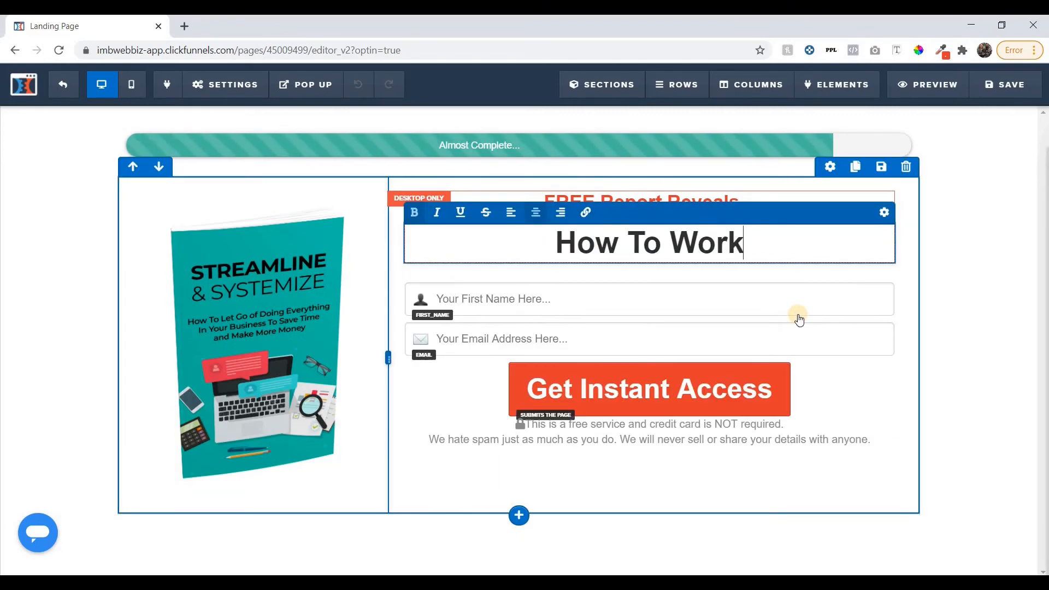
text( Smarter, Not Harder)
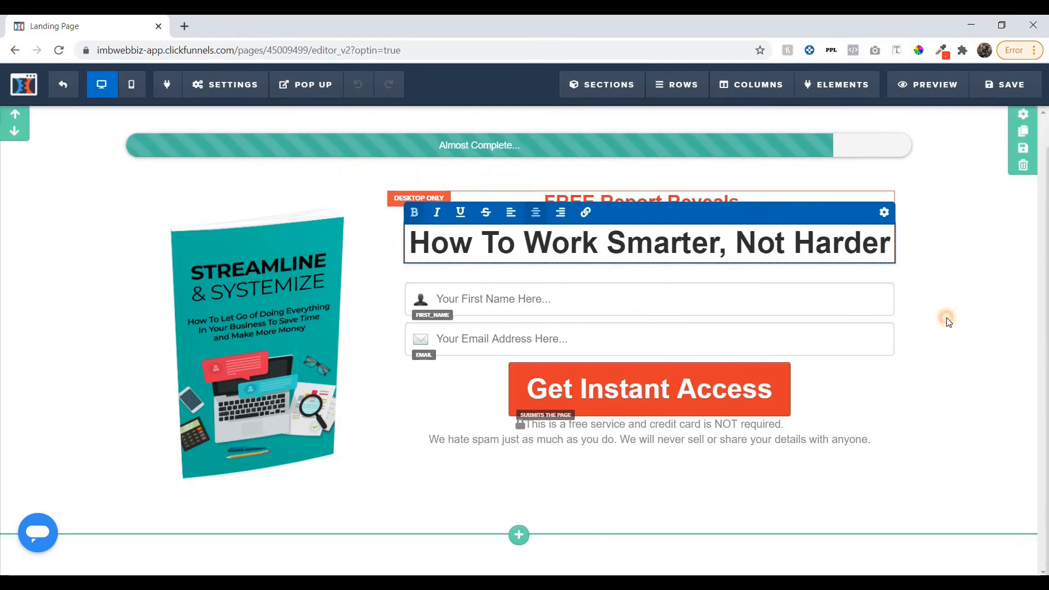
Save the variation page and leave the editor for the Optin step's overview.
click(948, 321)
click(1001, 83)
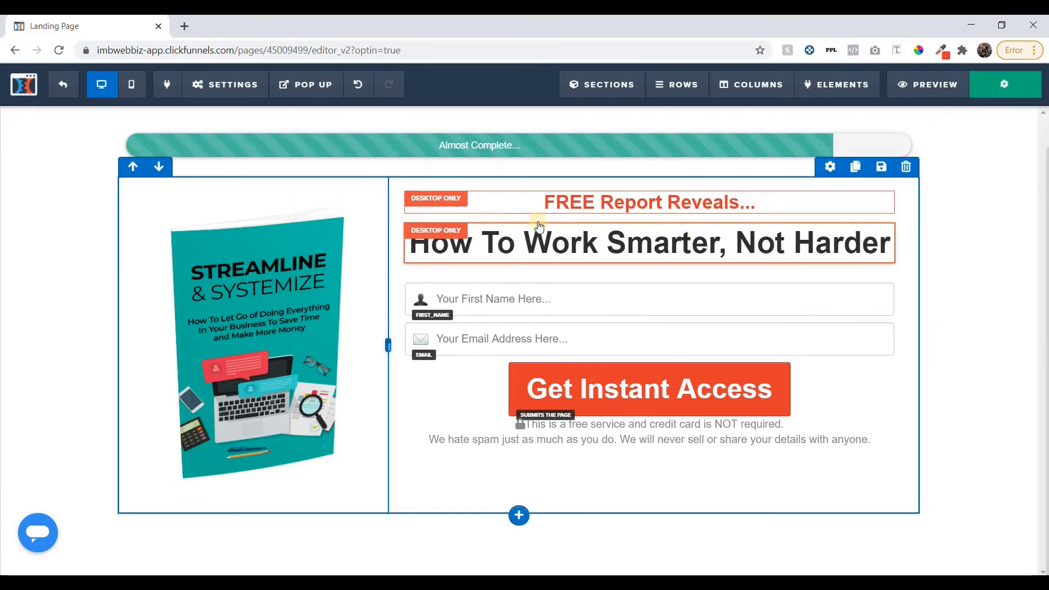
click(59, 86)
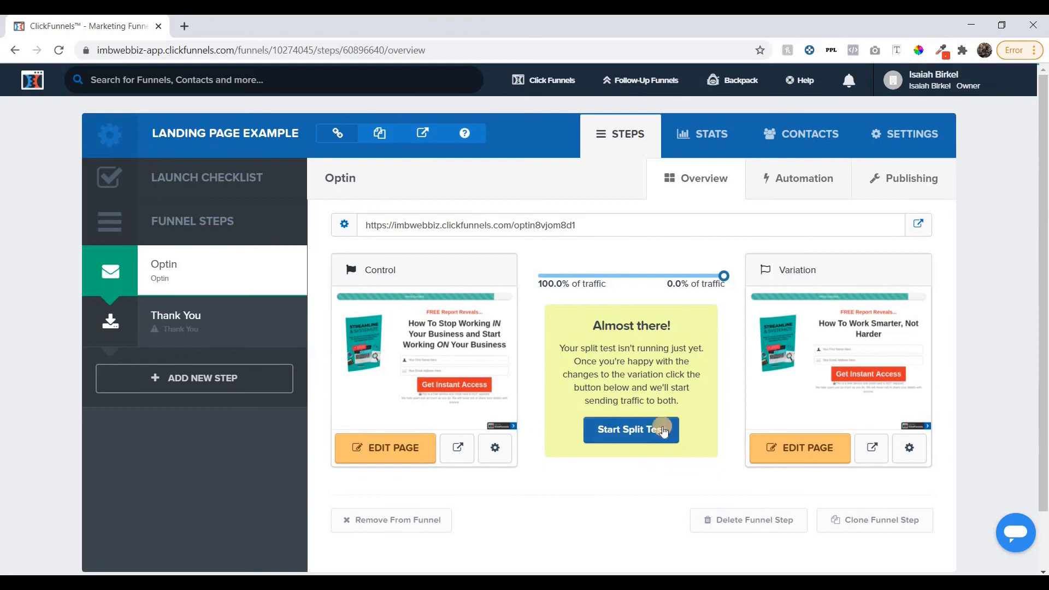
Start the split test with 50% of traffic going to each of the Control and Variation pages, and apply the changes.
click(633, 443)
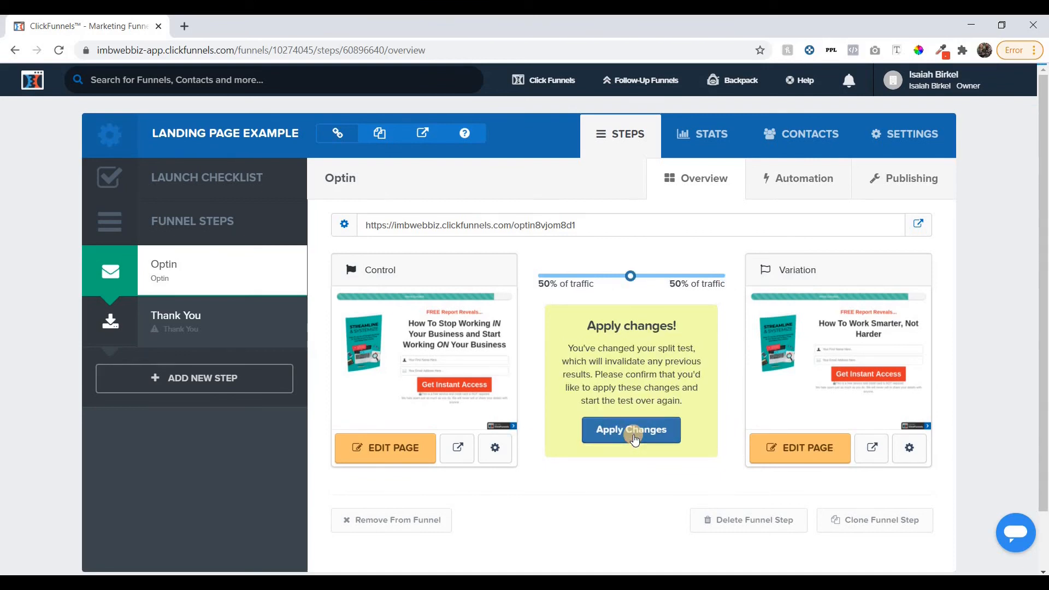
click(634, 440)
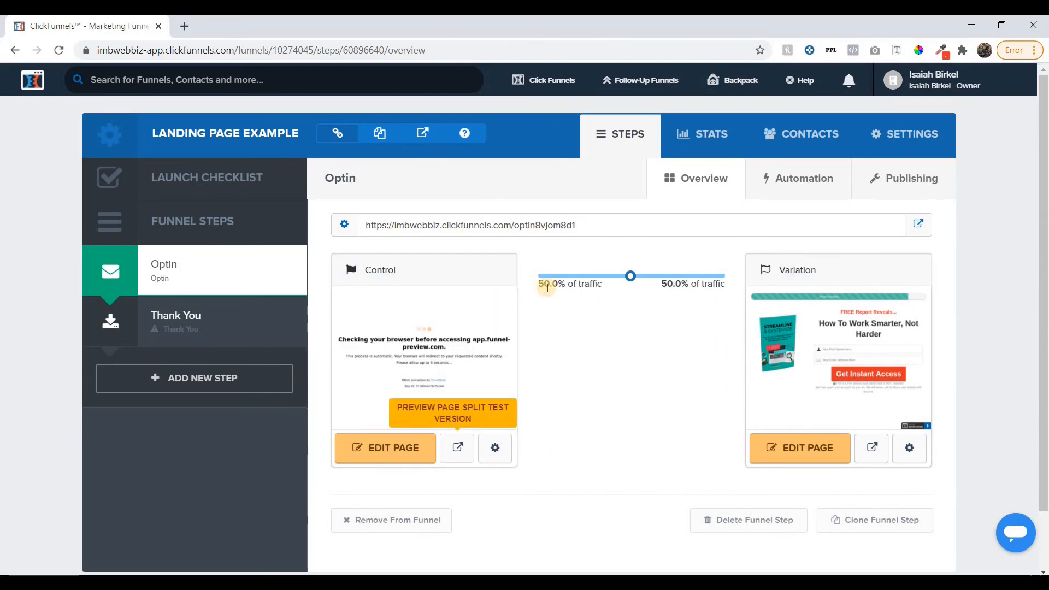
Check the traffic split between the two versions and preview the Control page in its own tab, closing it again.
drag(538, 284, 721, 287)
click(640, 381)
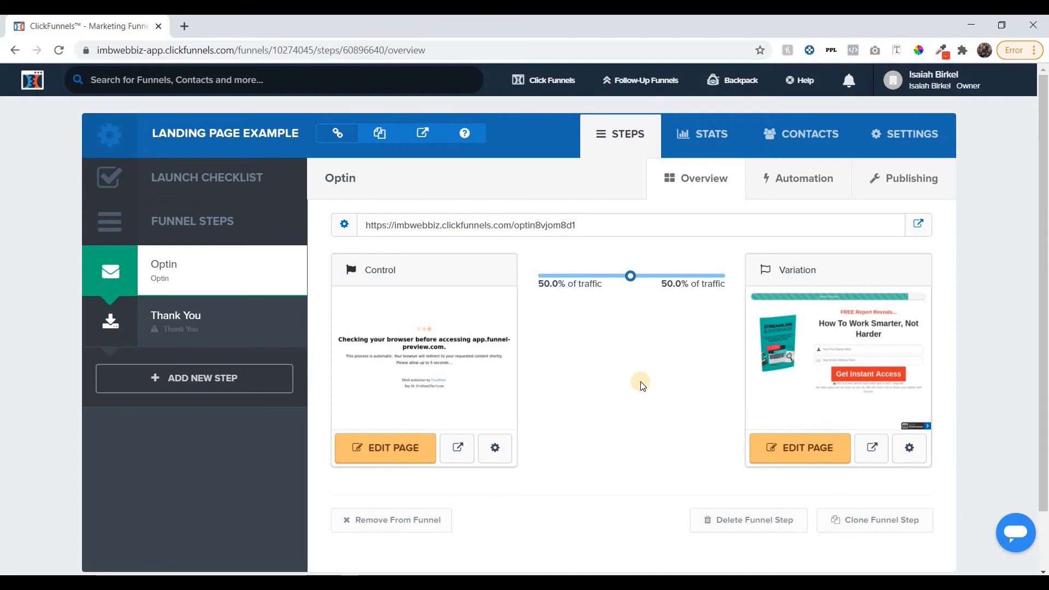
click(465, 454)
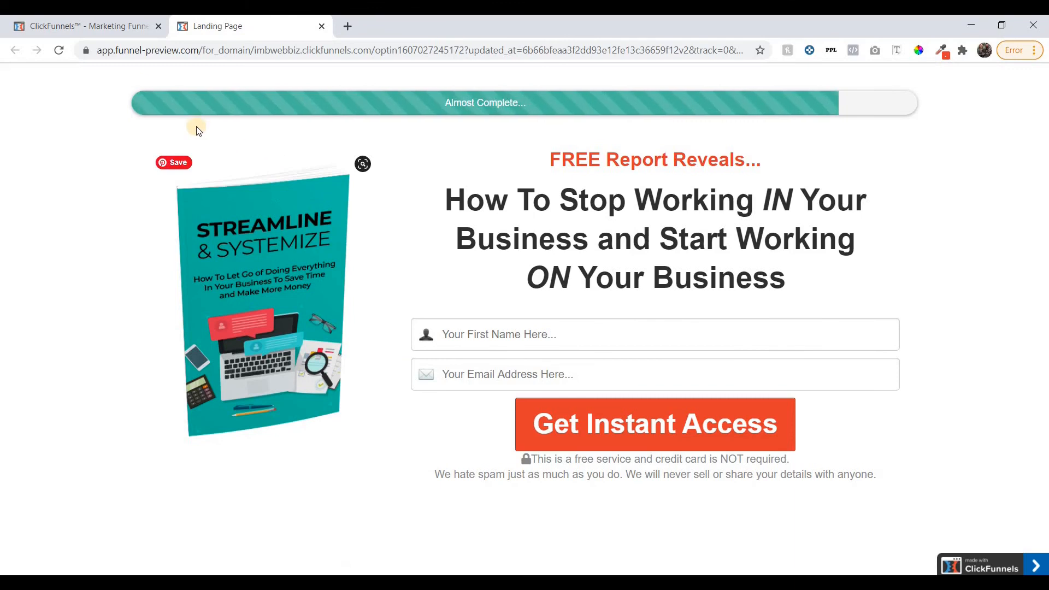
click(321, 27)
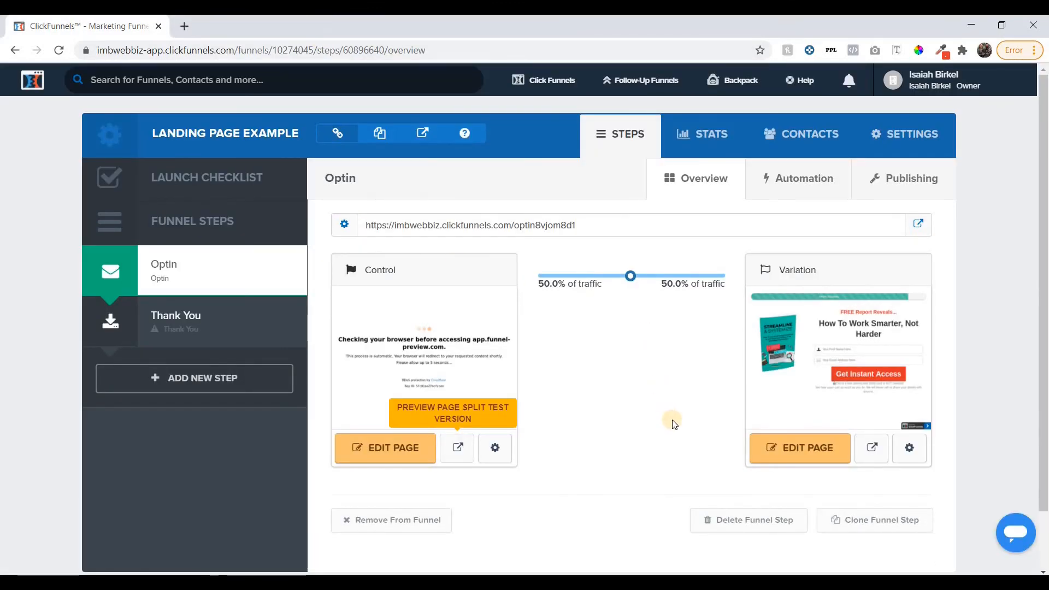